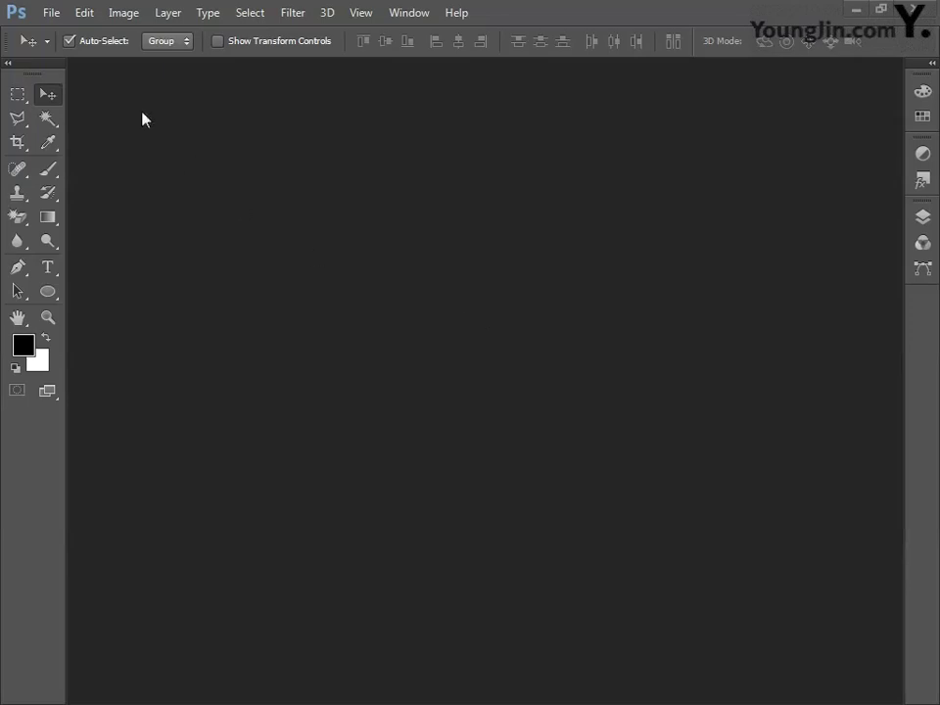
- Start a new document and name it 포토샵작업
click(51, 13)
click(66, 33)
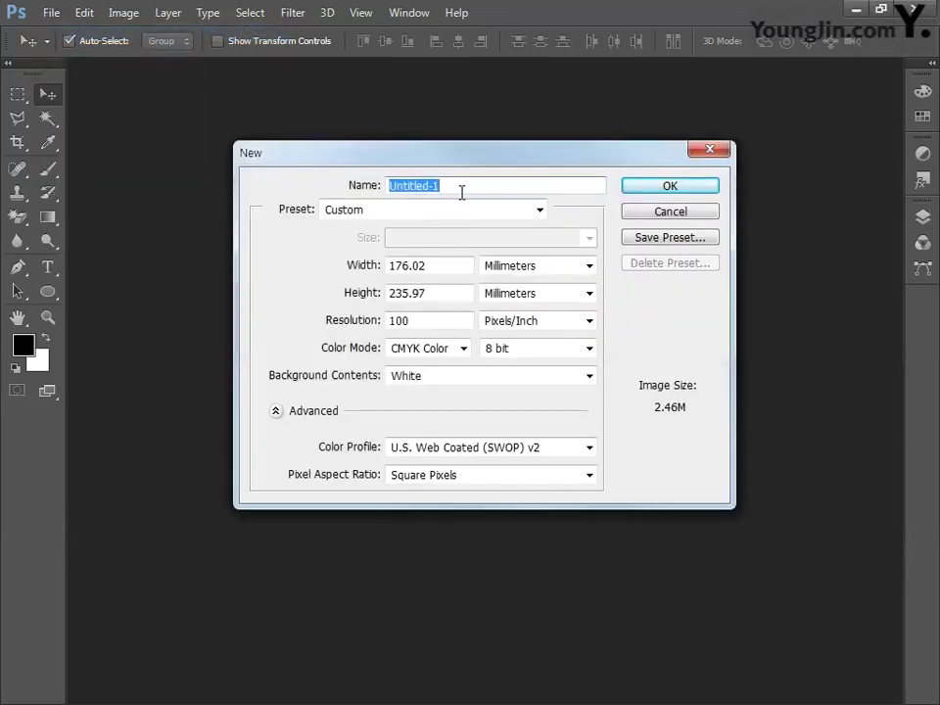
drag(438, 186, 221, 192)
text(포토샵작업)
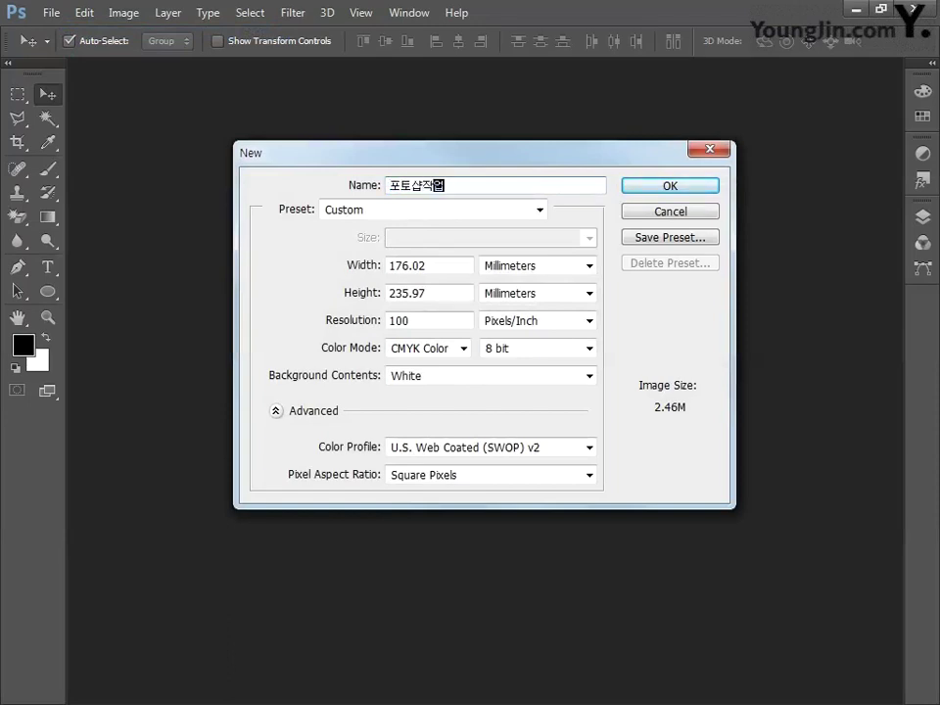
- Create the document at 186 mm wide by 242 mm high, with 100 pixels/inch resolution and CMYK Color mode
drag(421, 266, 291, 266)
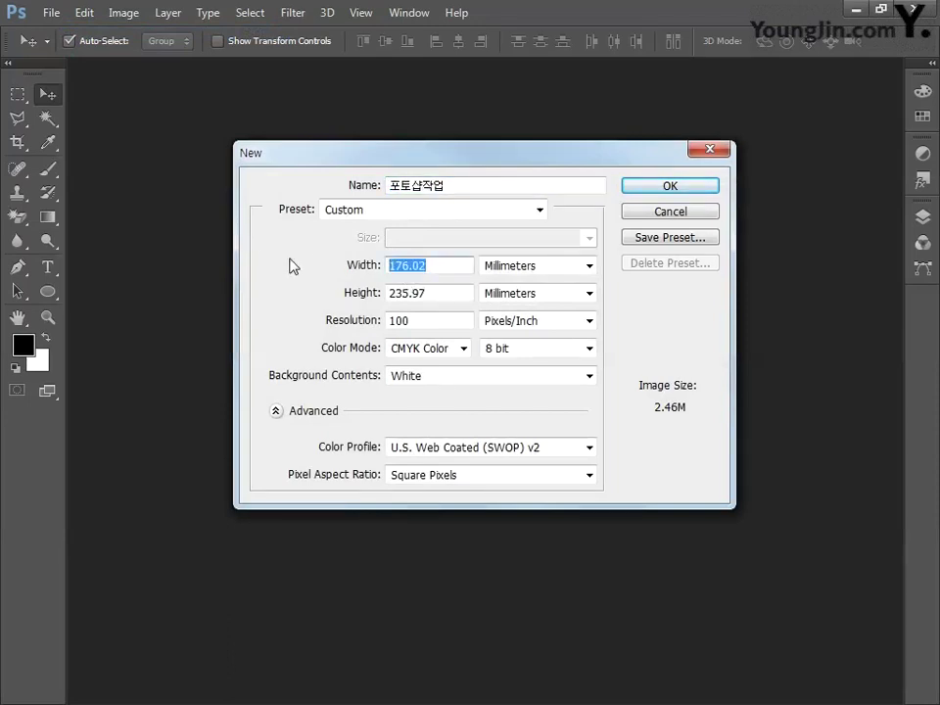
text(186)
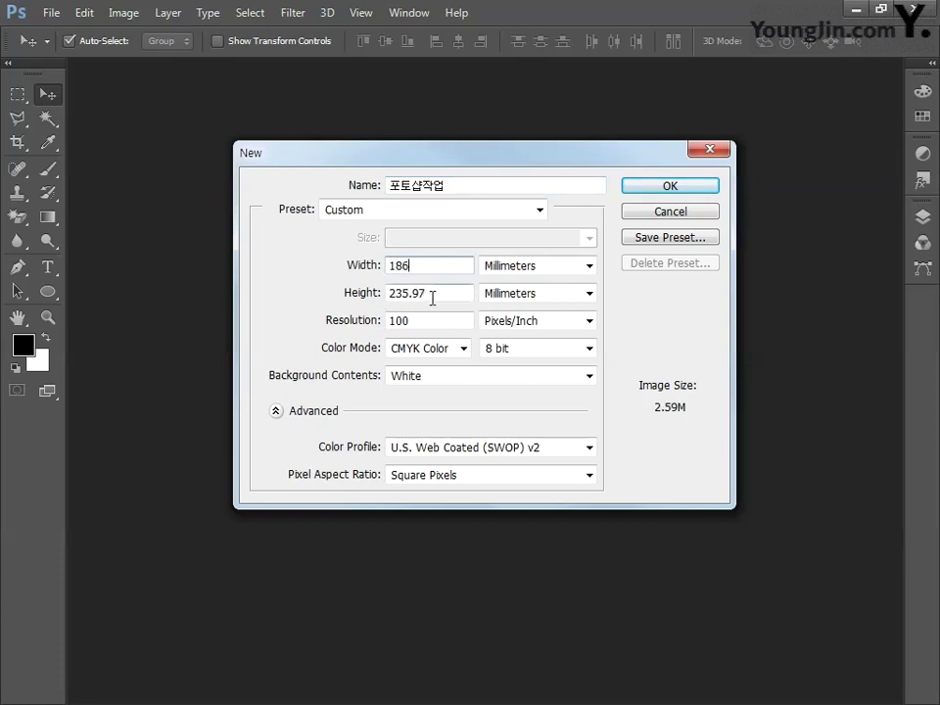
drag(432, 295, 255, 300)
text(242)
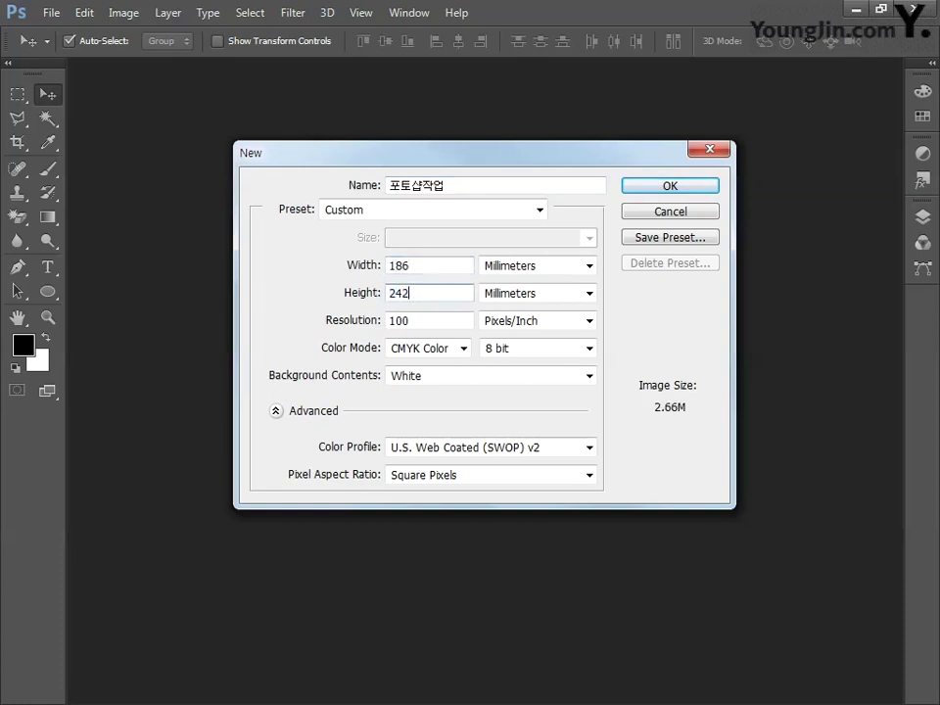
drag(401, 325, 335, 319)
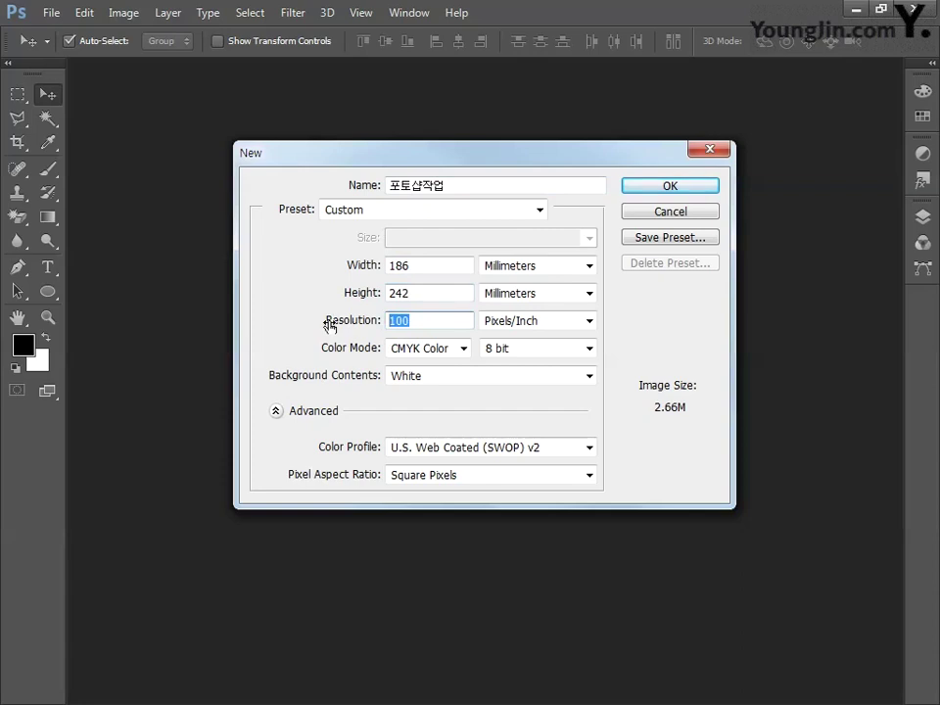
text(100)
click(423, 349)
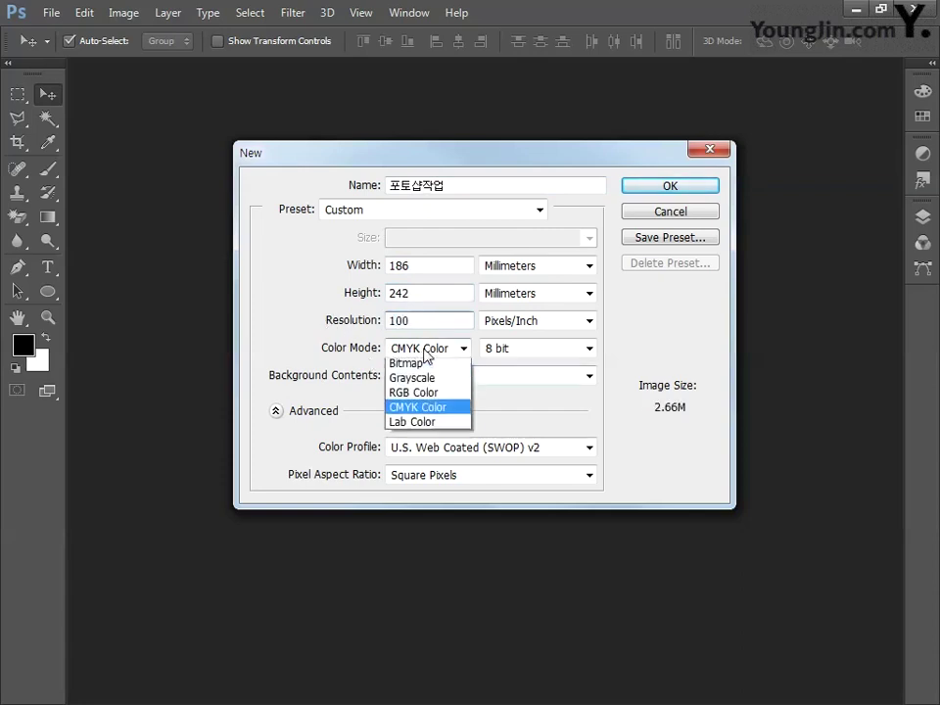
click(416, 410)
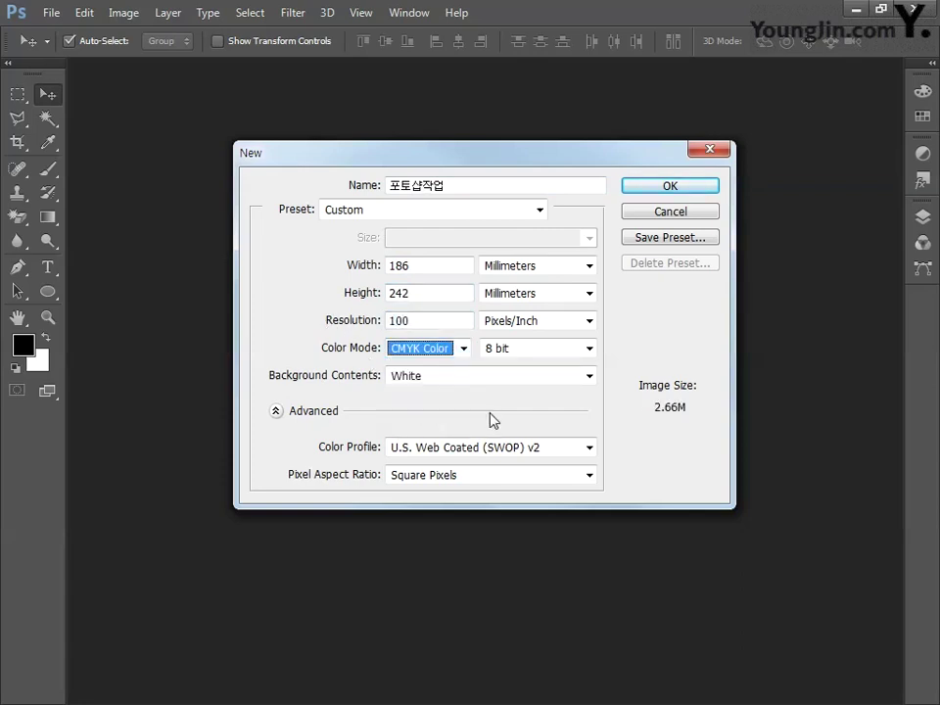
click(651, 189)
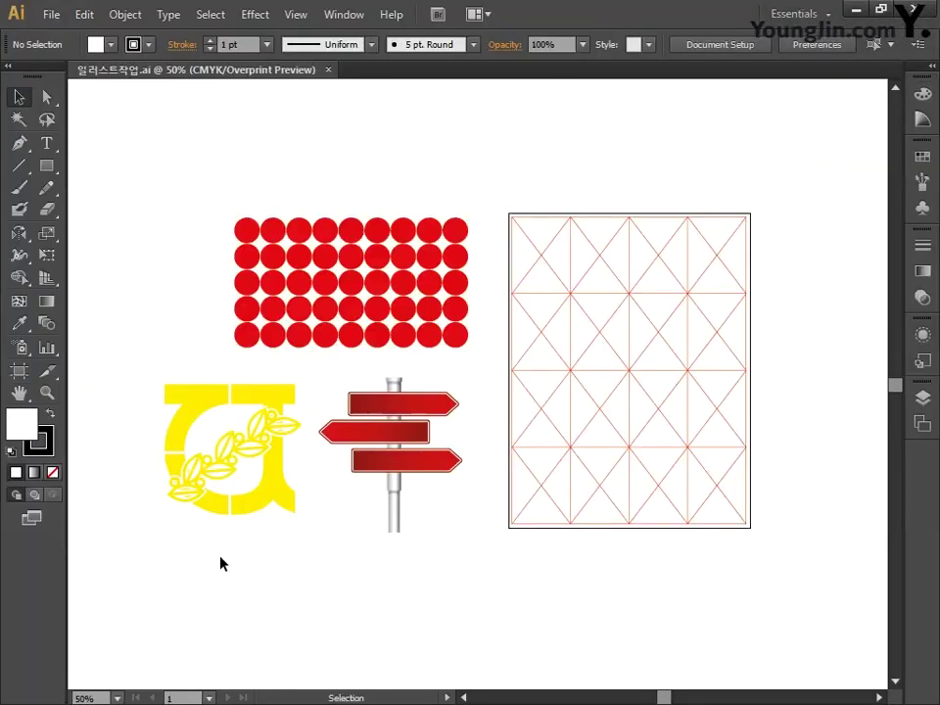
- Copy the red grid from 일러스트작업.ai in Illustrator and paste it as pixels into the Photoshop document
drag(499, 185, 773, 620)
key(a)
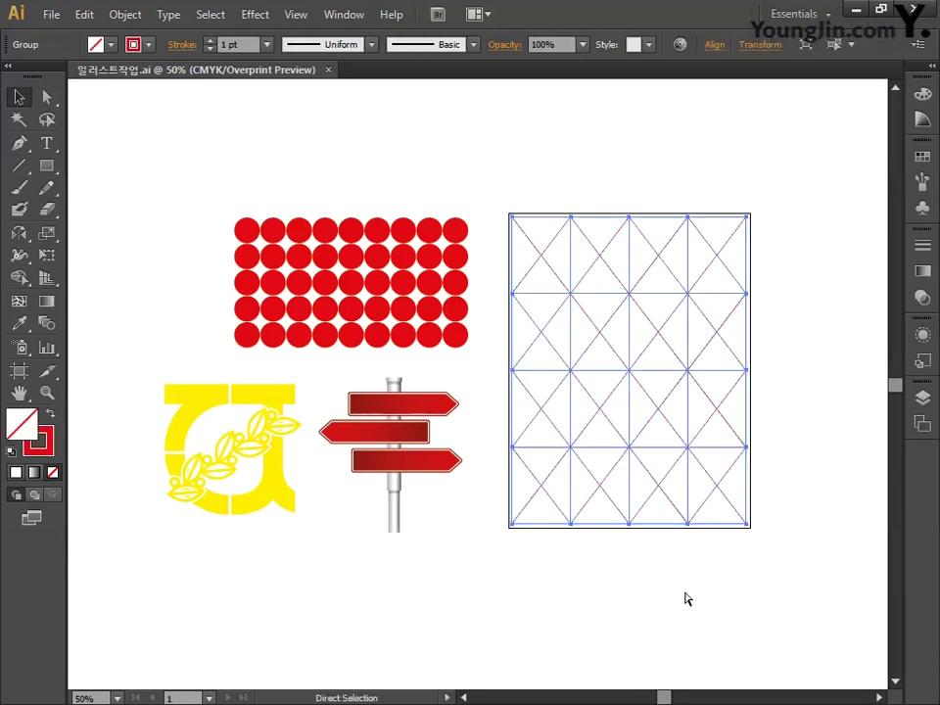
key(v)
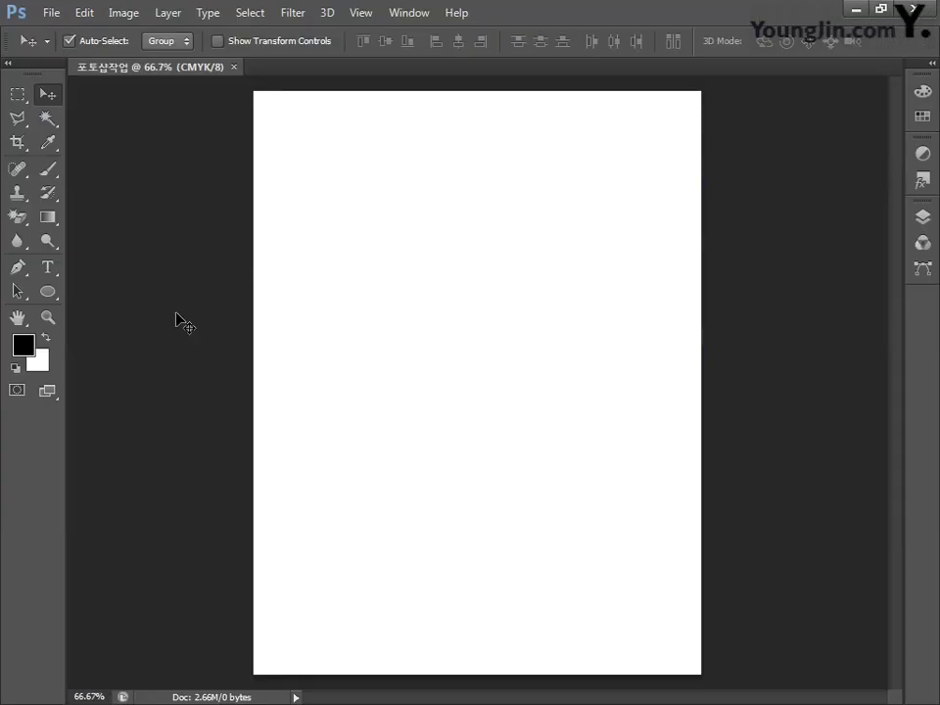
key(ctrl+v)
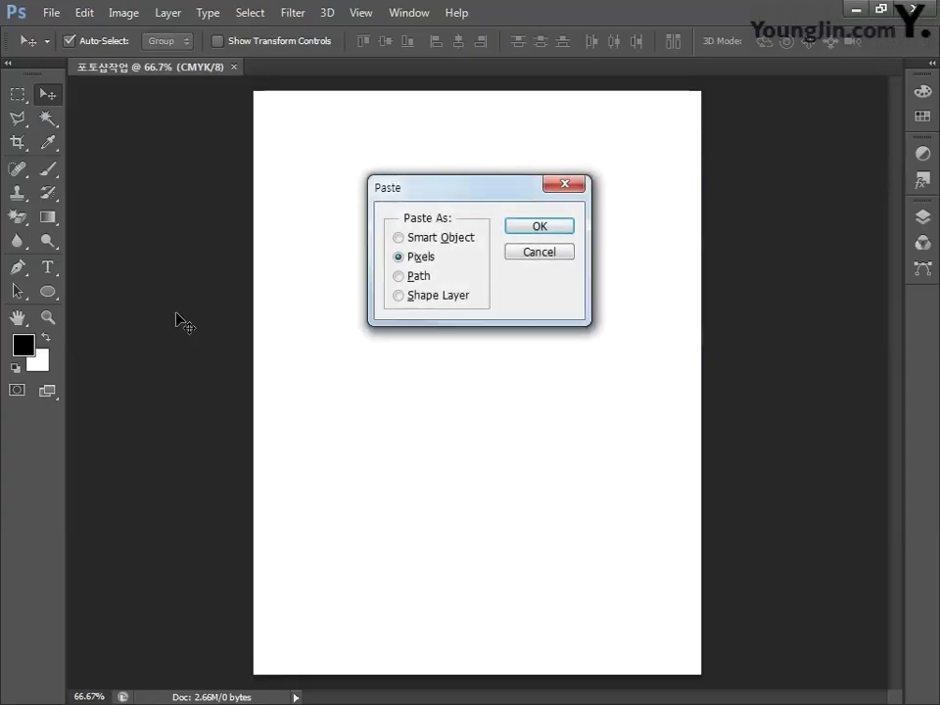
click(536, 229)
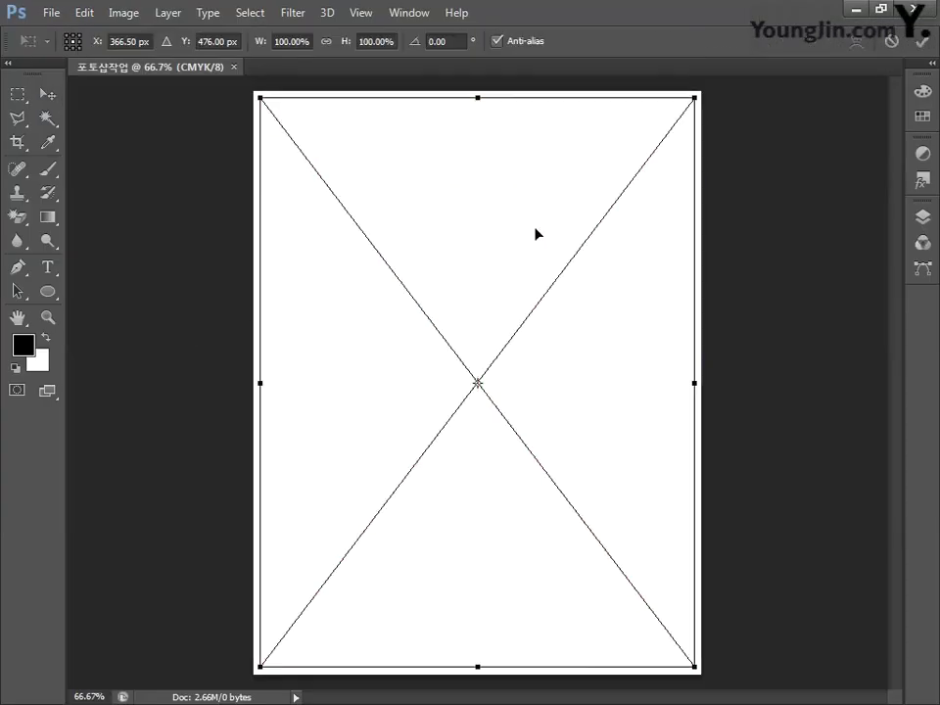
key(Return)
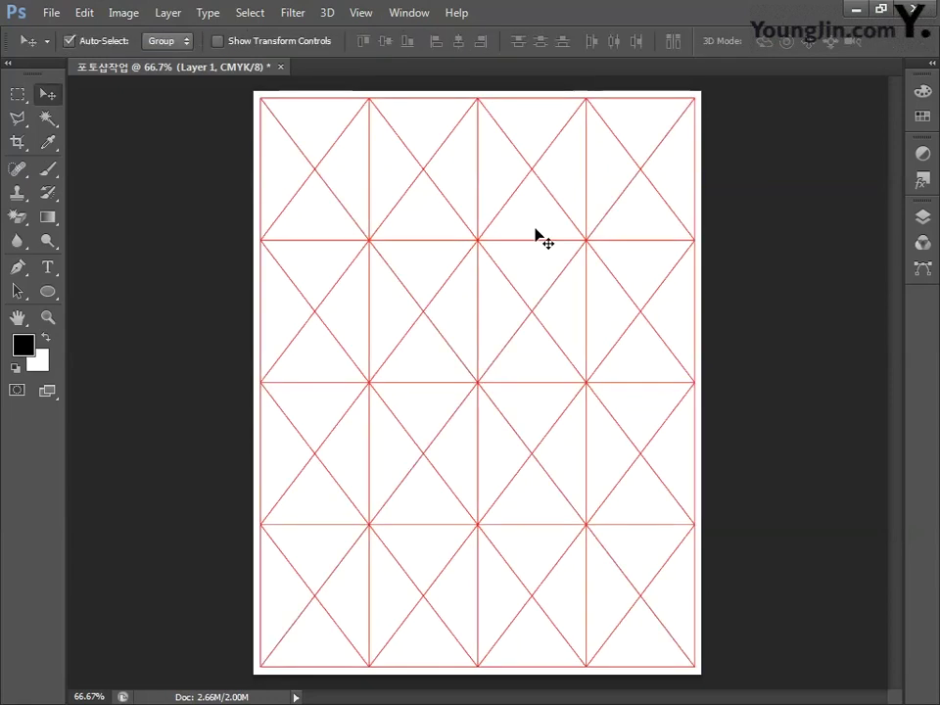
- Rename the pasted grid's layer as 그리드
click(922, 217)
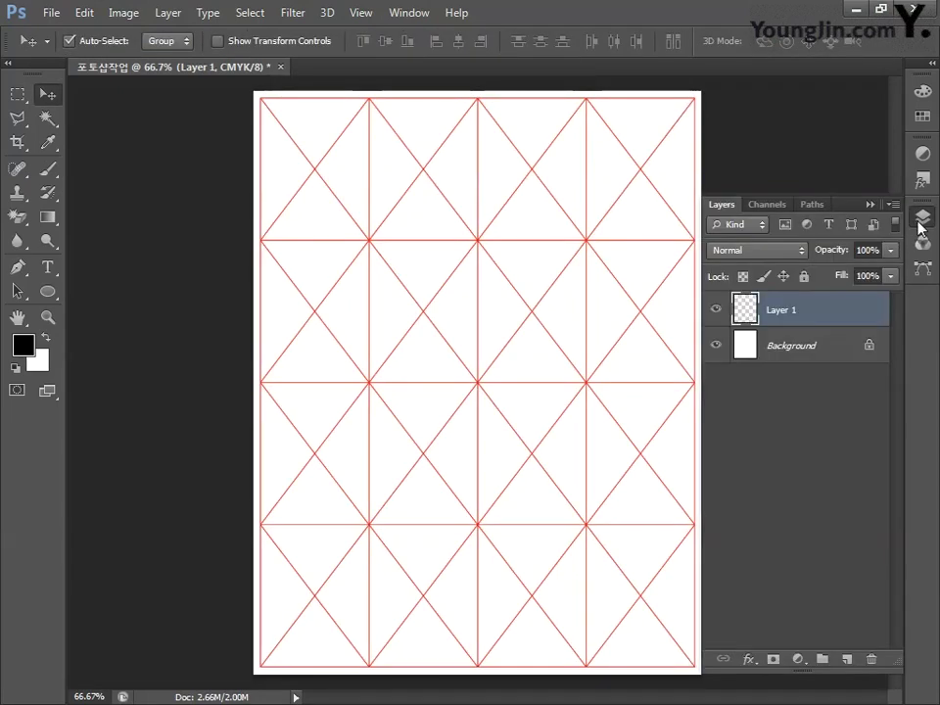
double_click(780, 311)
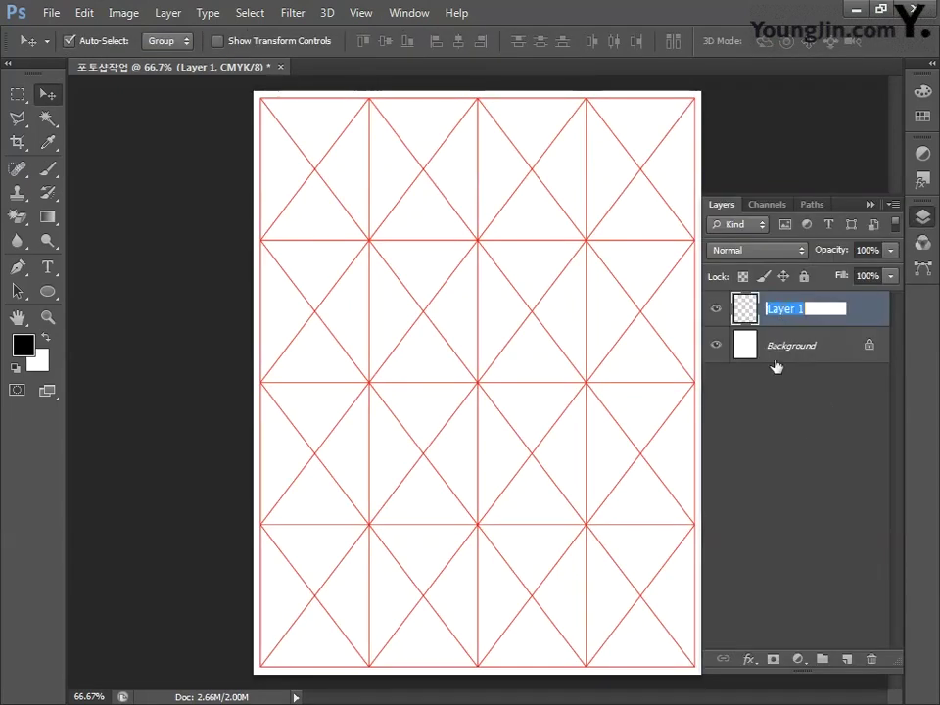
text(그리드)
key(Return)
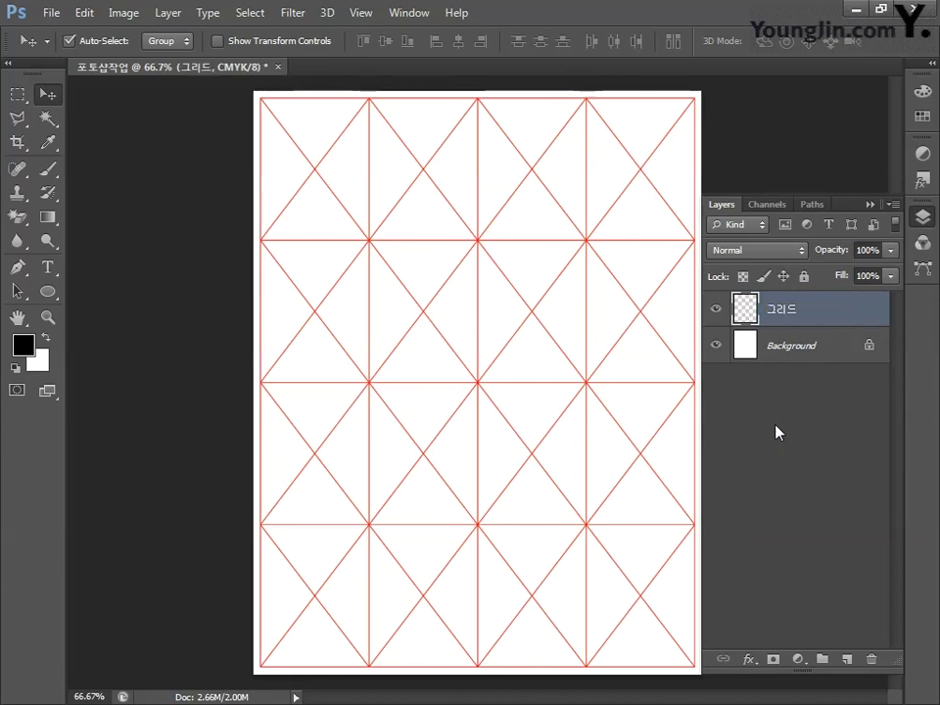
- Align the 그리드 layer to the Background's vertical center and lock the grid layer completely
shift+click(798, 349)
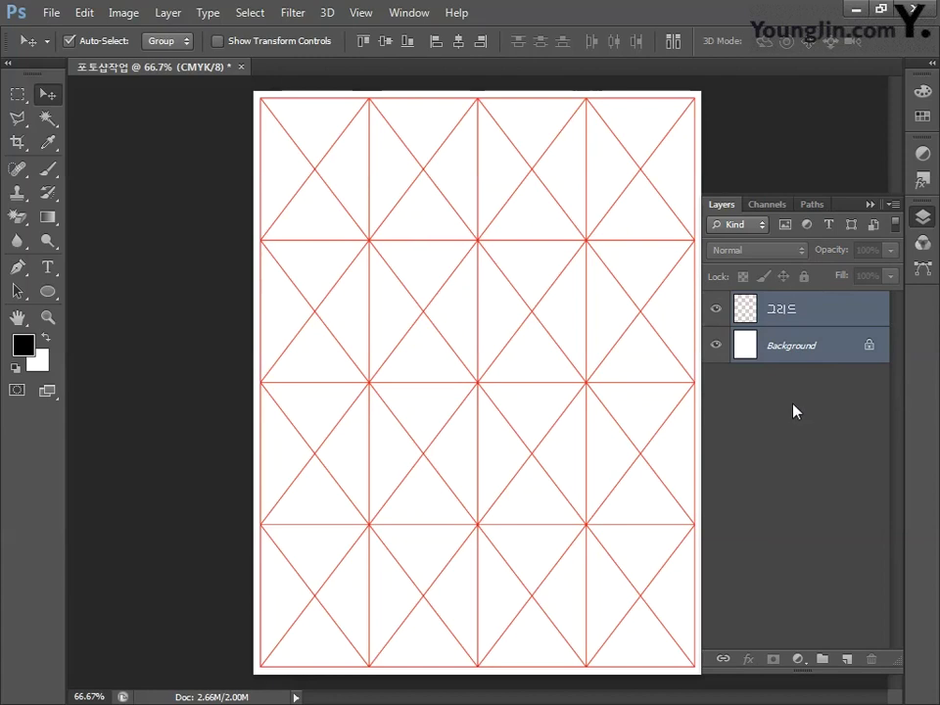
click(384, 41)
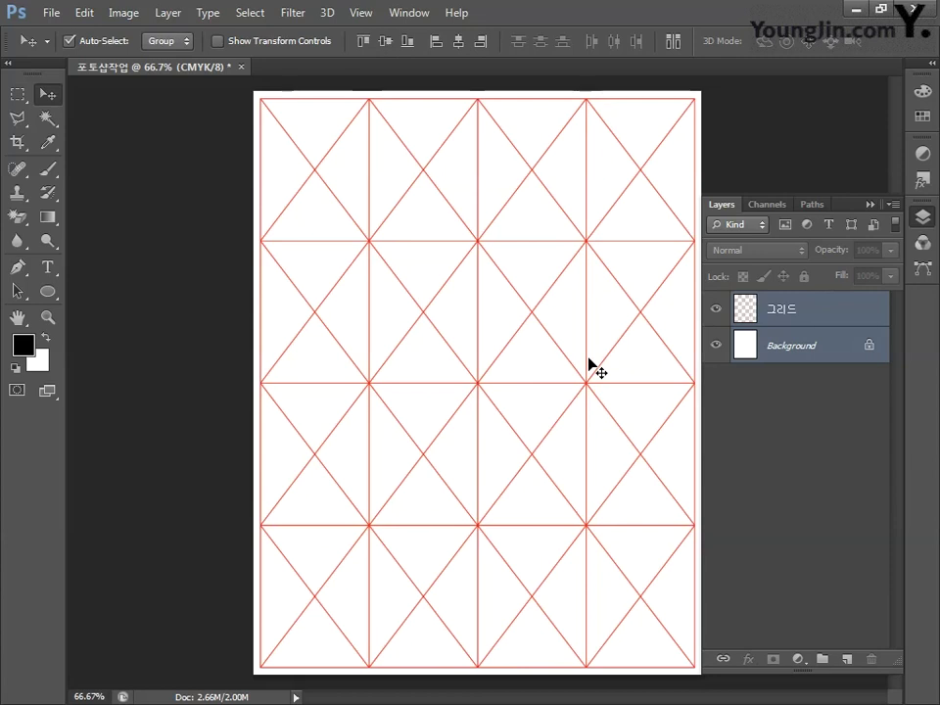
click(804, 311)
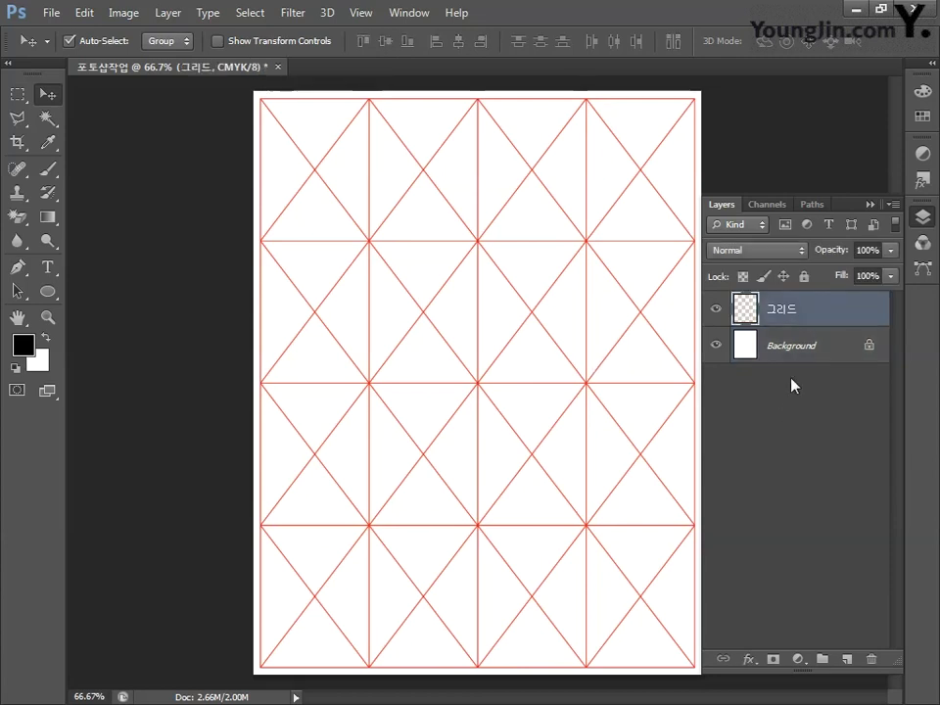
click(804, 277)
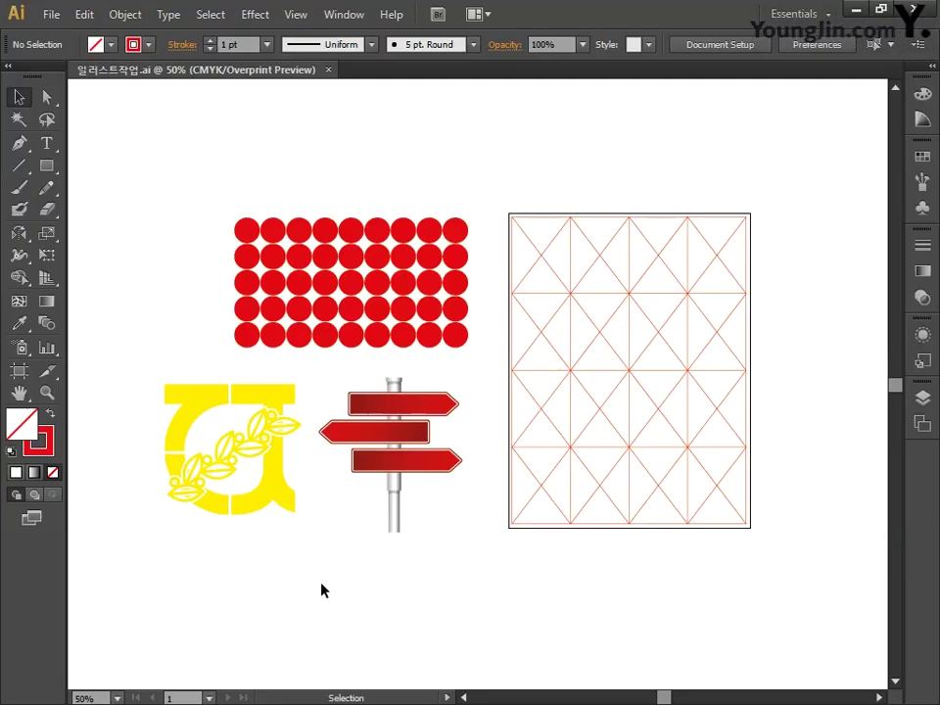
- Copy the red circle pattern from Illustrator and place it in the Photoshop document as pixels, flush with the grid's top edge
click(329, 319)
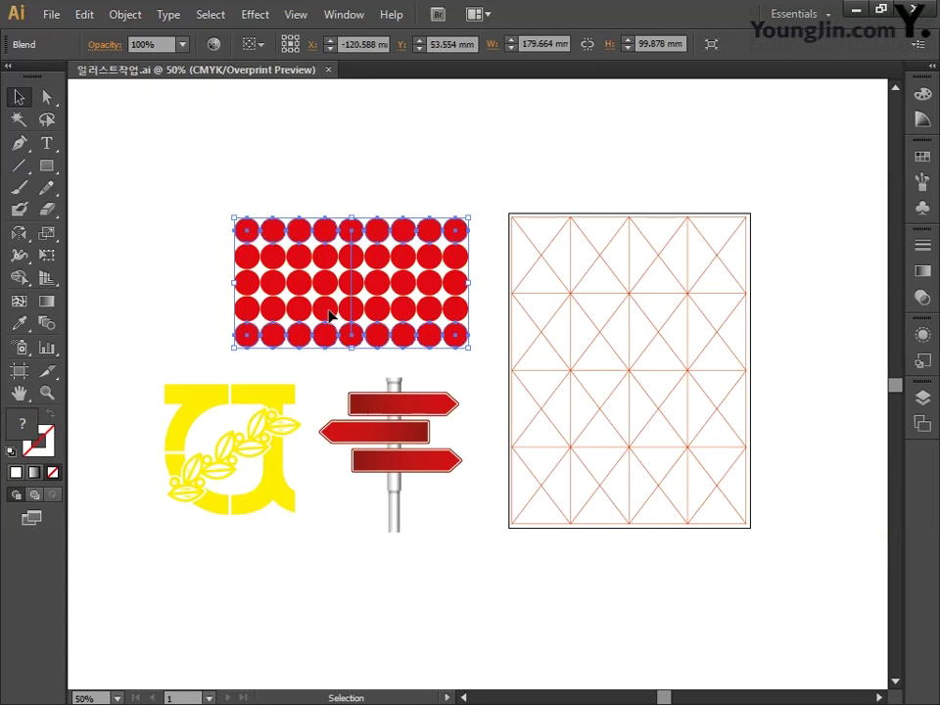
drag(178, 174, 503, 356)
key(alt+Tab)
key(ctrl+v)
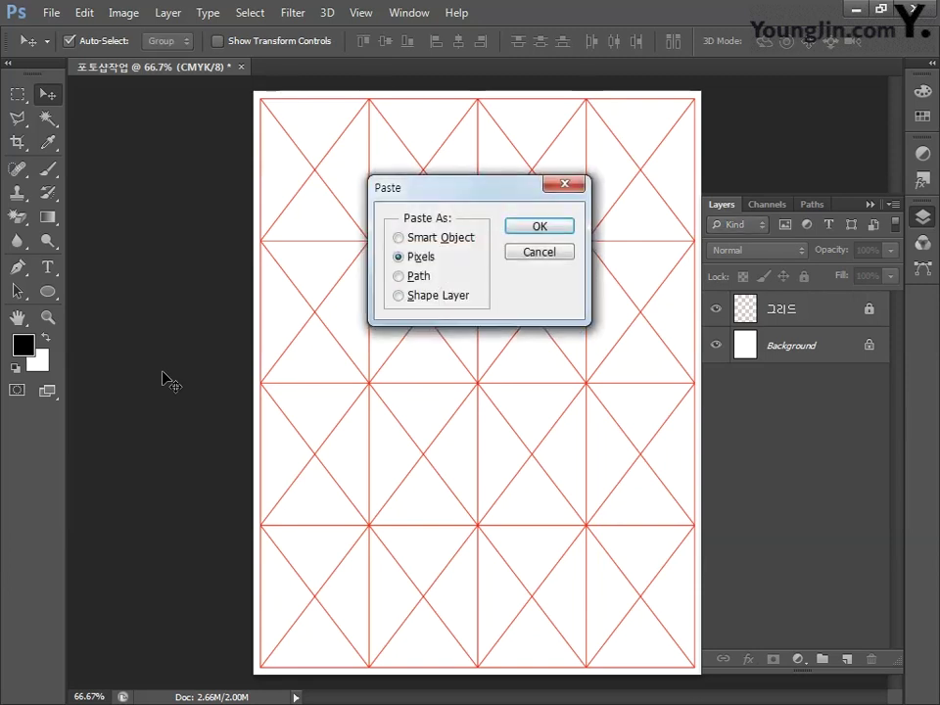
click(536, 226)
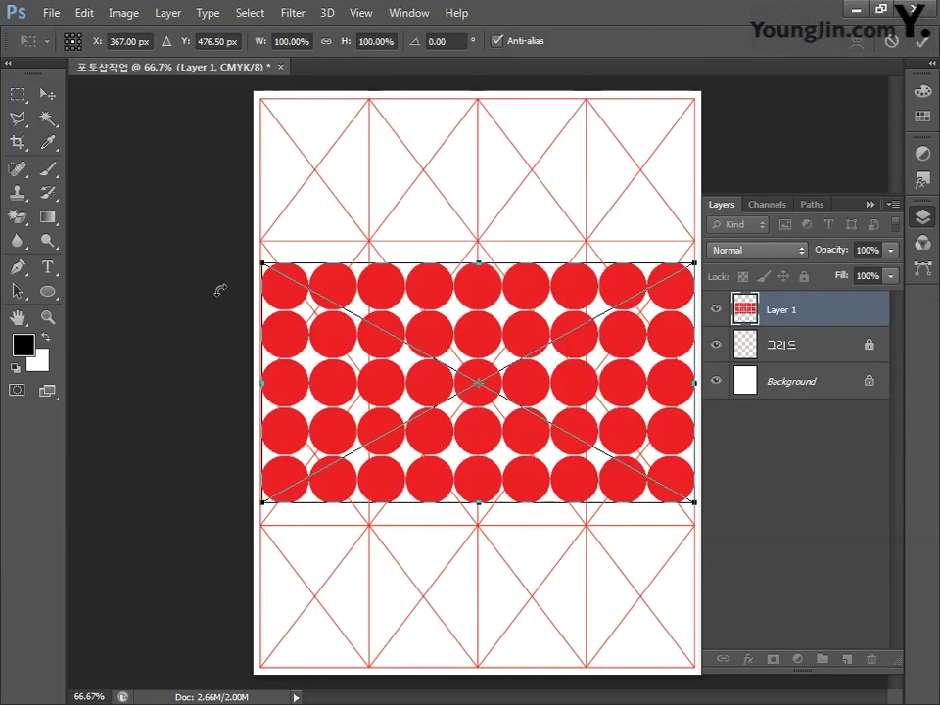
drag(337, 376, 334, 208)
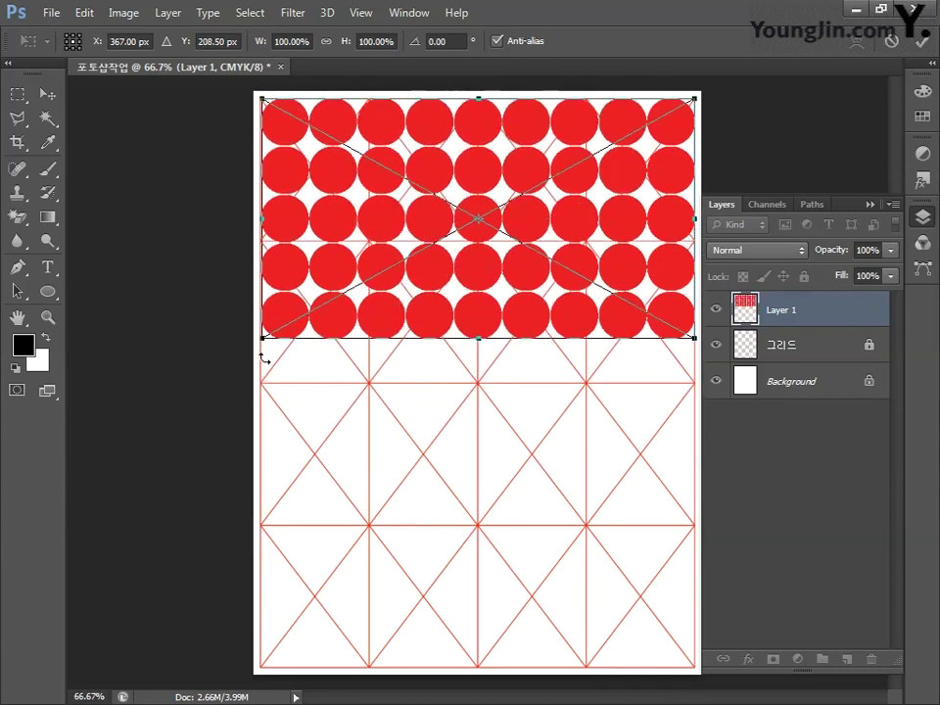
key(Return)
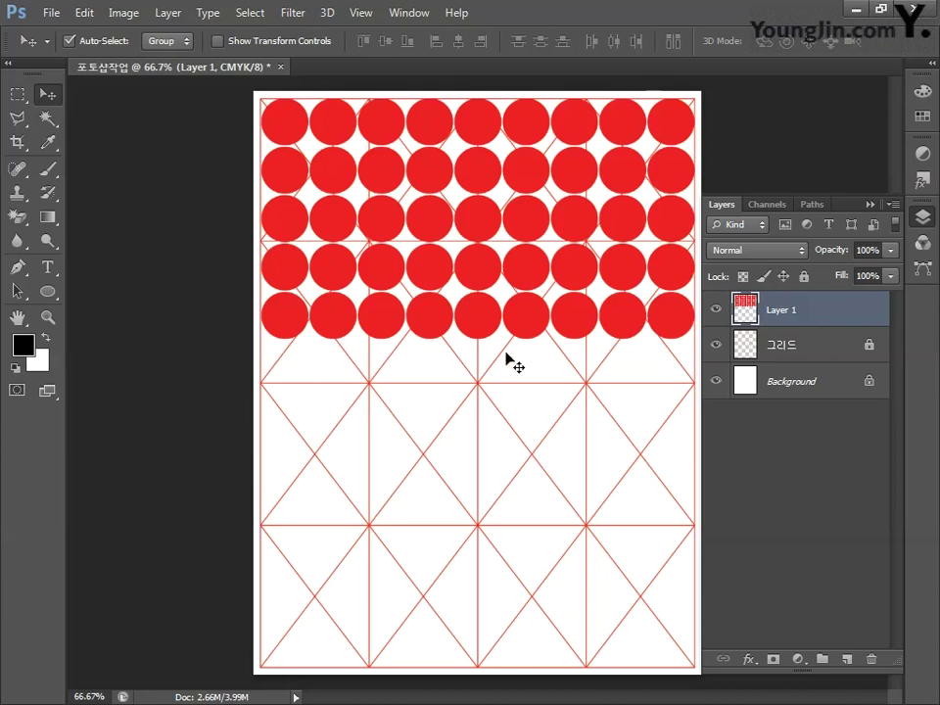
- Move the circle pattern's layer below the 그리드 layer and rename it 원
drag(789, 319, 789, 354)
double_click(779, 347)
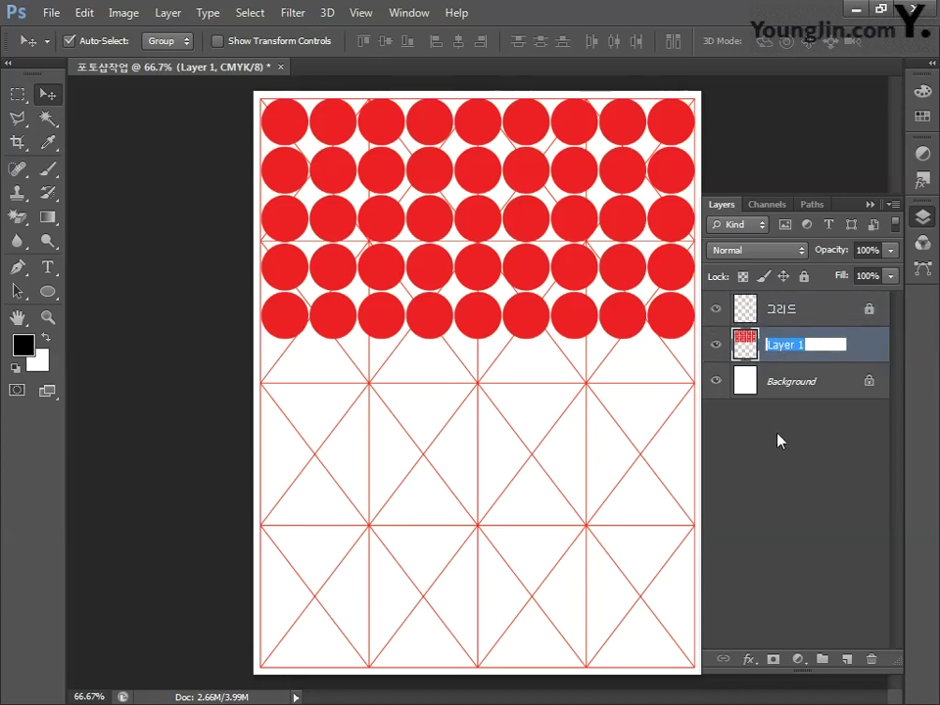
text(원)
key(Return)
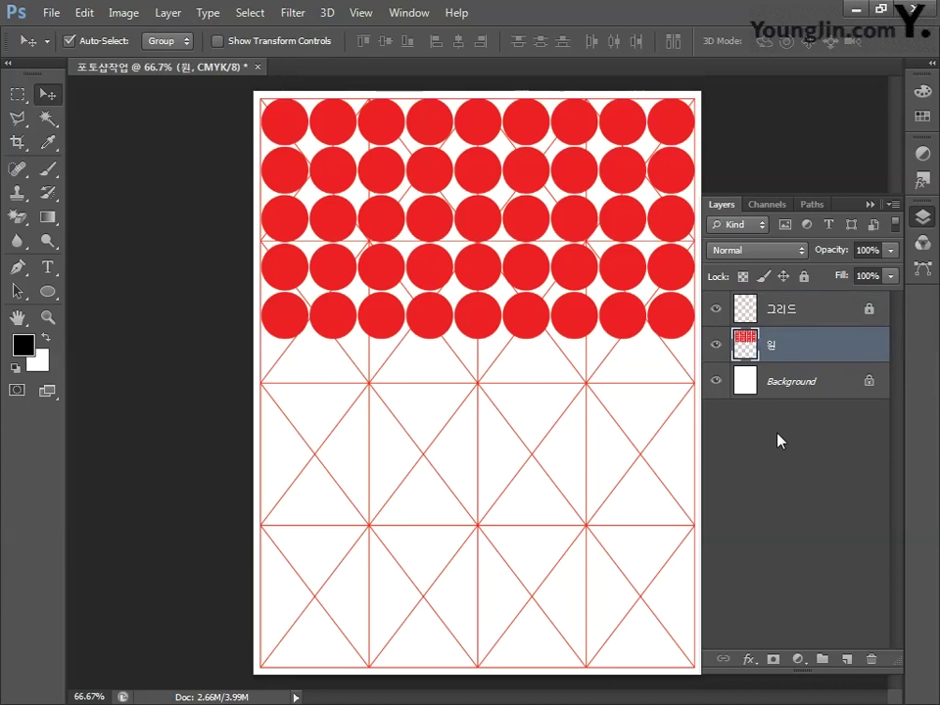
- Copy the yellow letter emblem with leaves from Illustrator and paste it as pixels into the Photoshop document
key(alt+Tab)
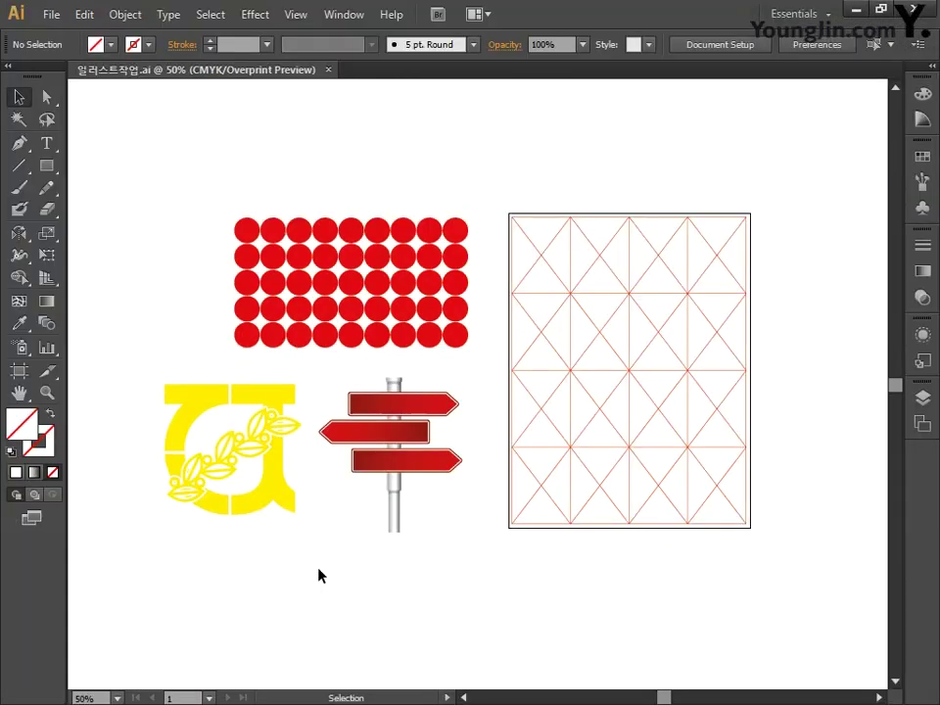
click(270, 507)
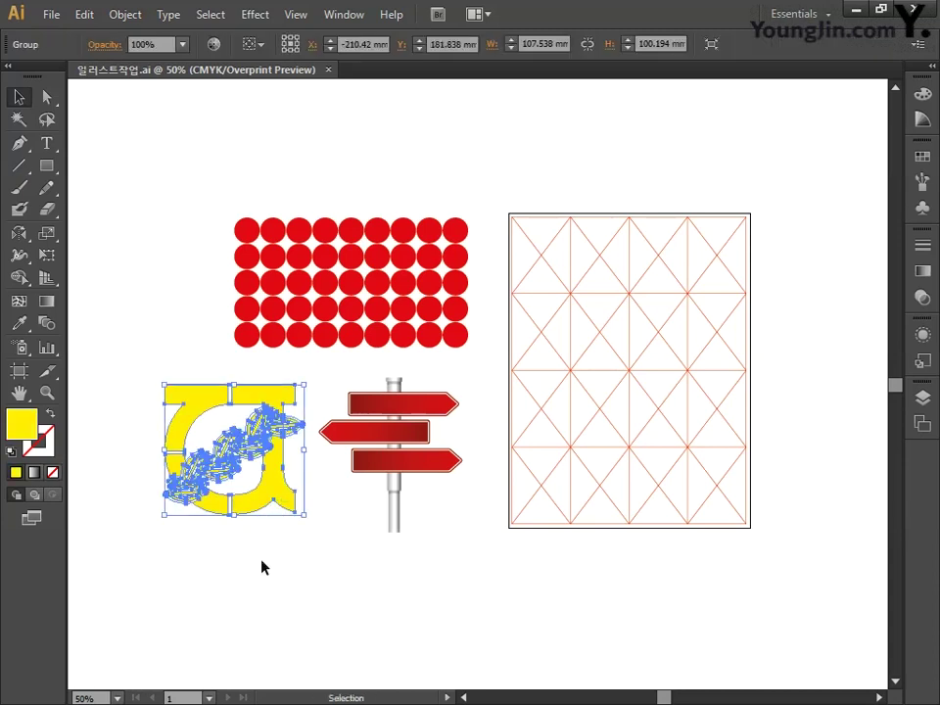
key(alt+Tab)
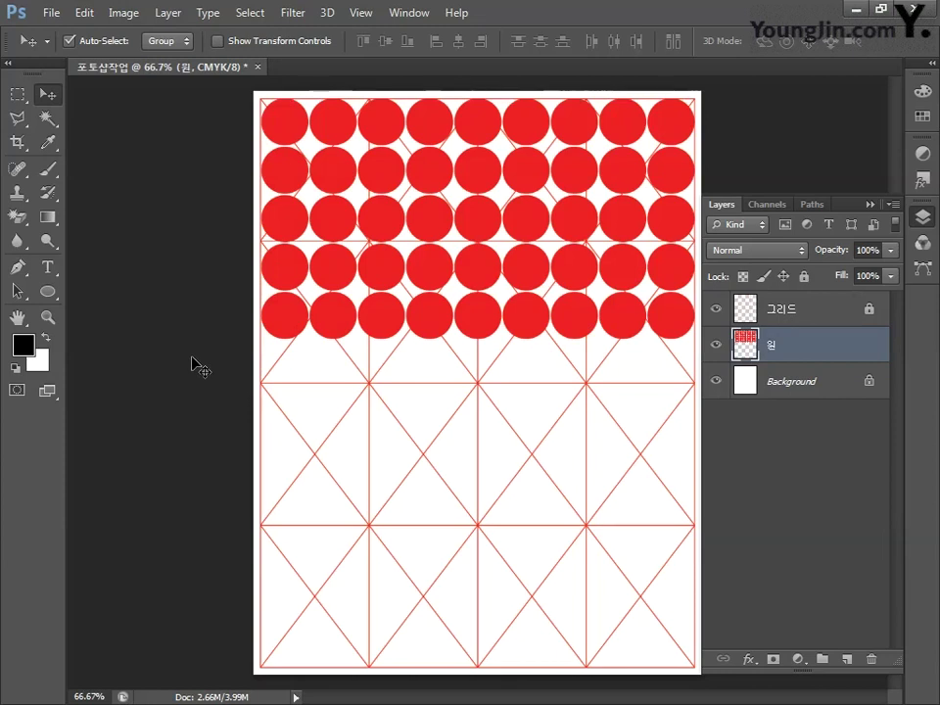
key(ctrl+v)
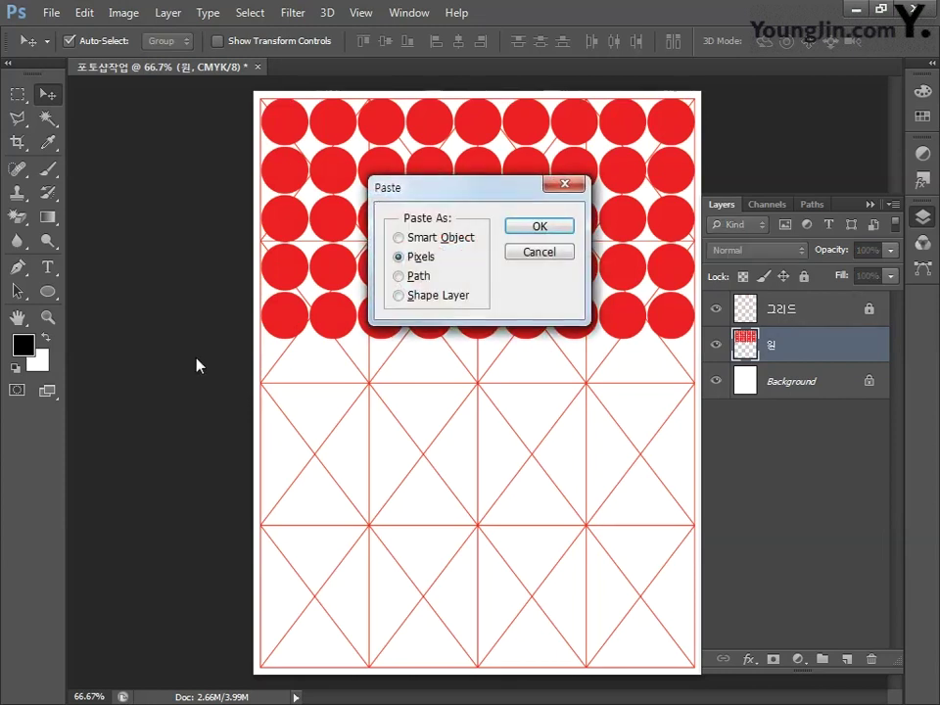
click(524, 229)
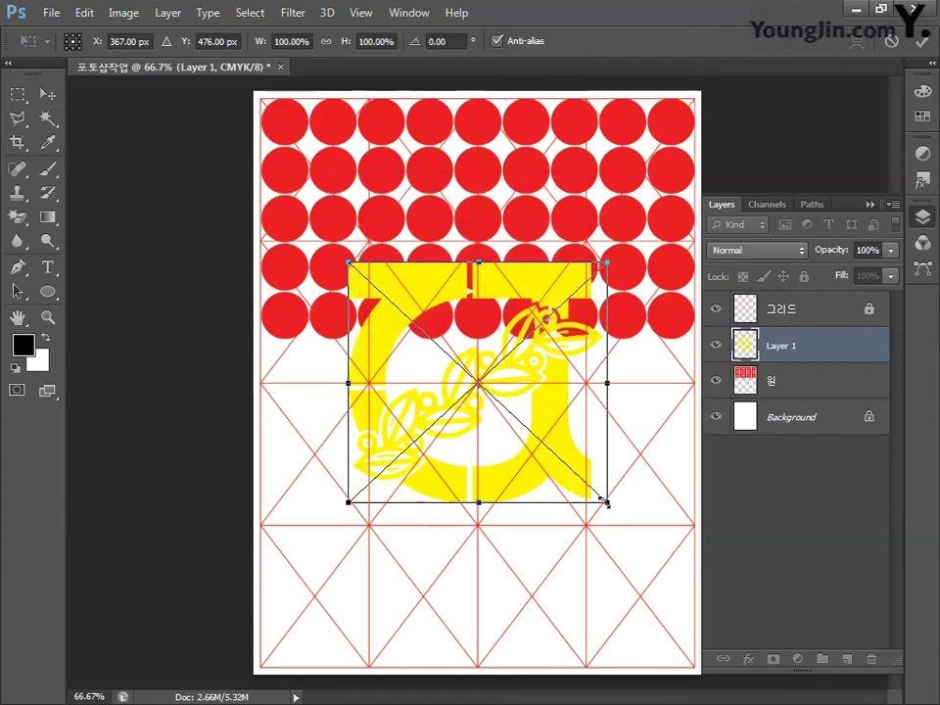
- Scale the yellow emblem down and position it inside the first circle of the pattern's top row
drag(607, 502, 318, 147)
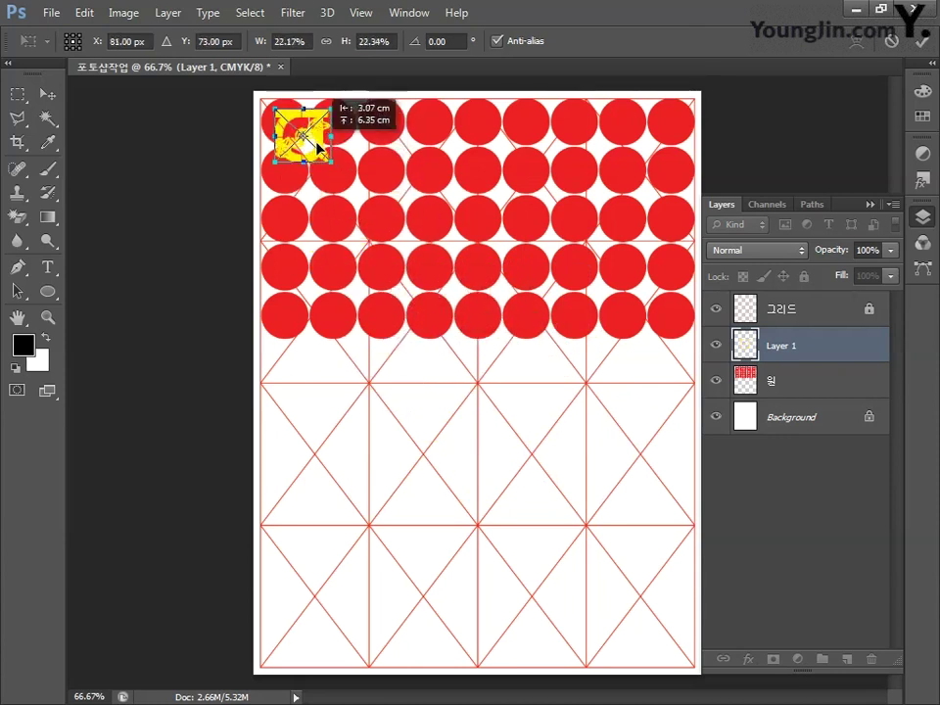
key(ctrl+plus)
key(ctrl+plus)
drag(283, 235, 555, 492)
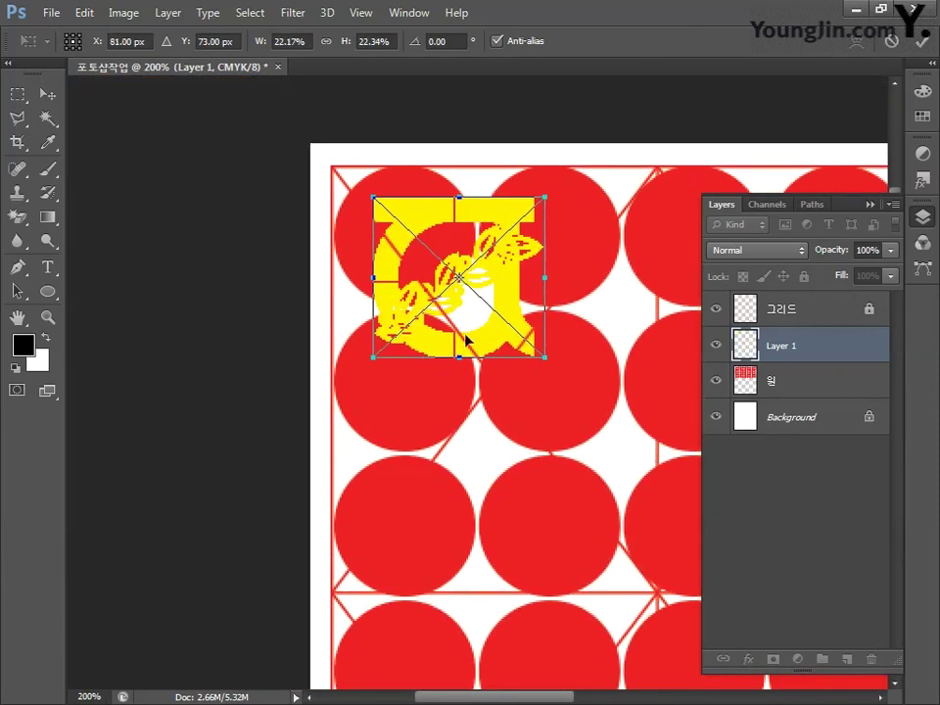
drag(540, 345, 466, 290)
key(Return)
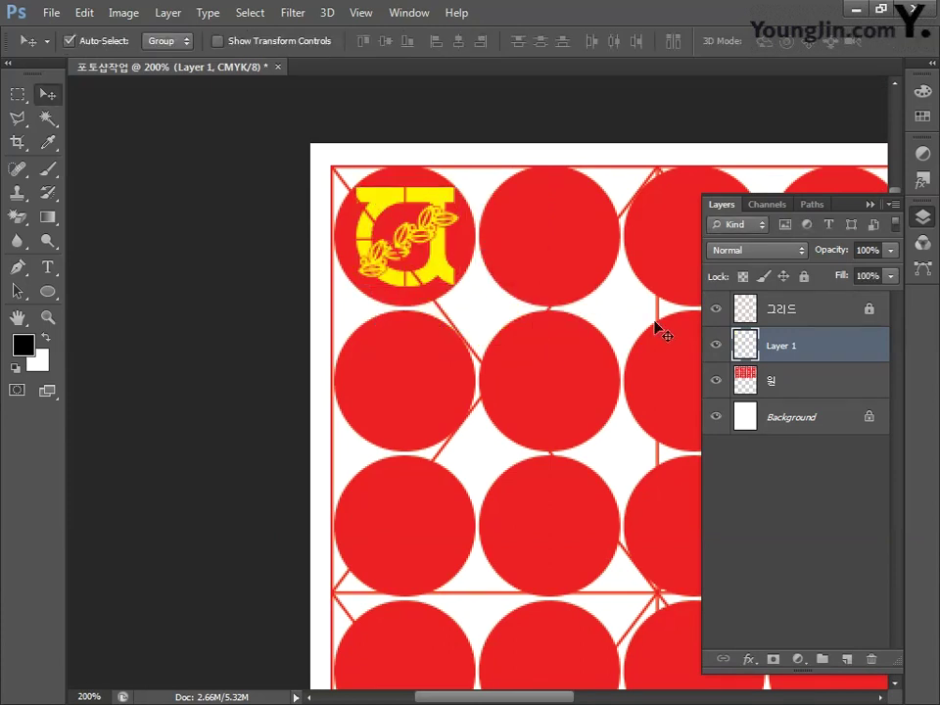
- Rename the yellow emblem's layer 상단로고
double_click(780, 345)
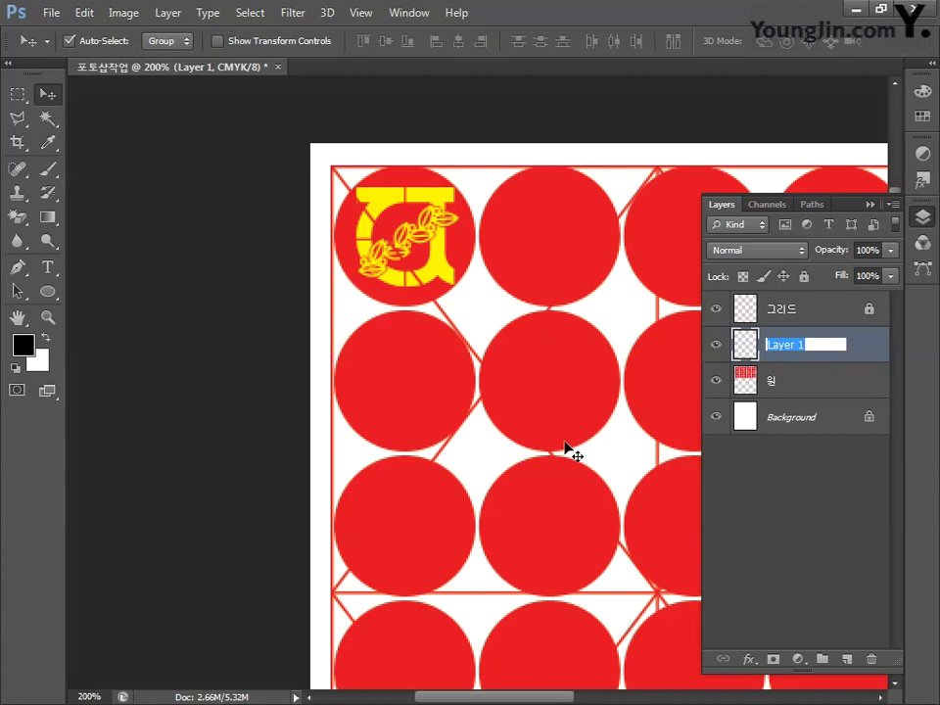
text(상단로고)
key(Return)
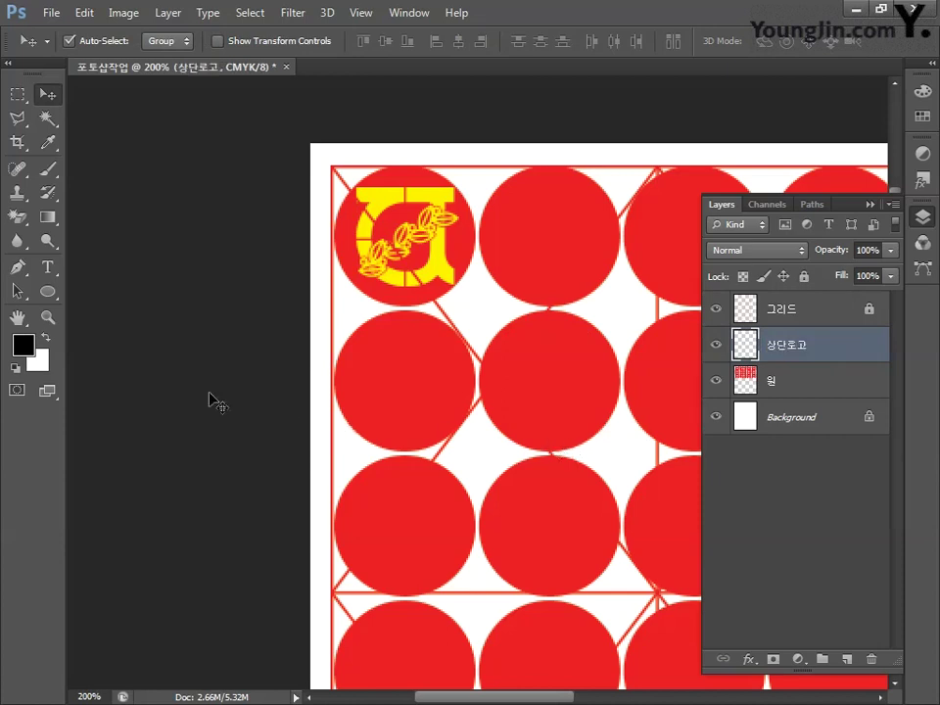
- Open 한국대.jpg, copy the whole photo collage and paste it into the 포토샵작업 poster document
double_click(22, 320)
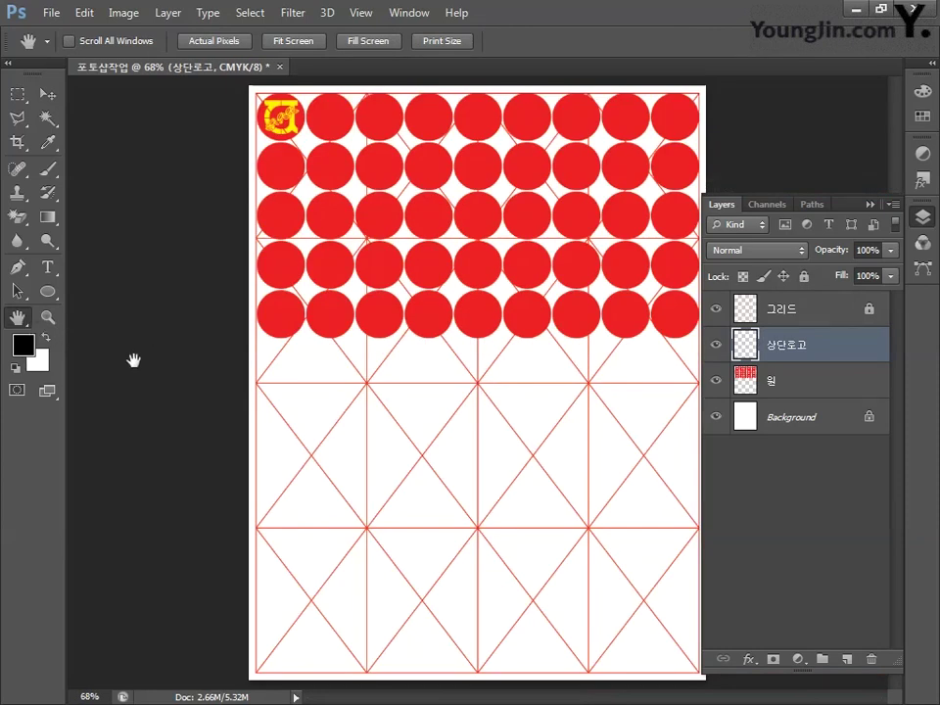
click(50, 13)
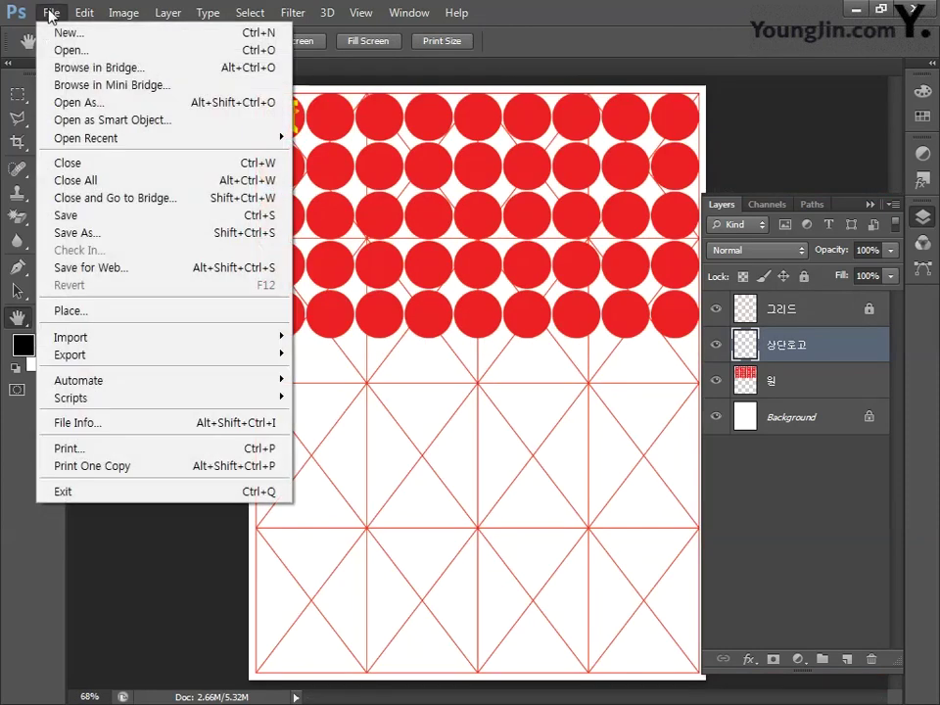
click(67, 54)
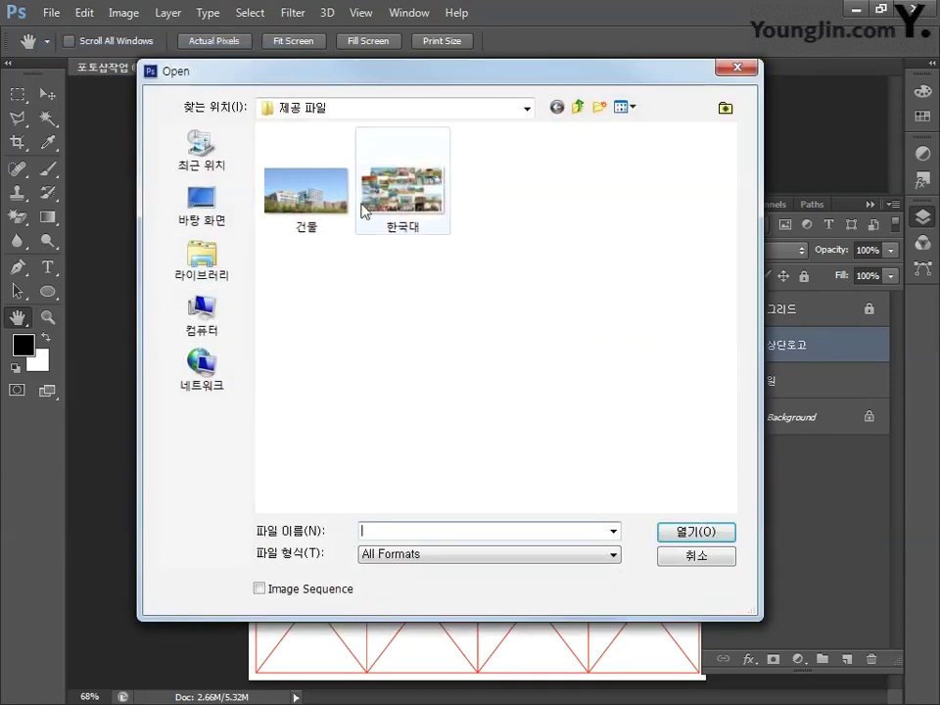
click(389, 193)
click(673, 530)
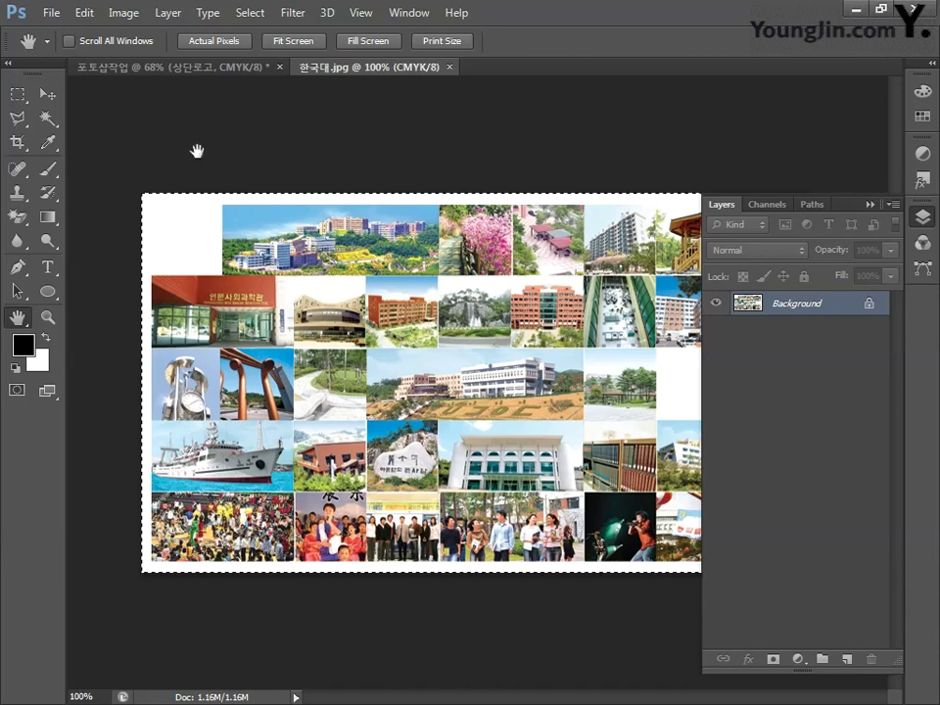
click(167, 67)
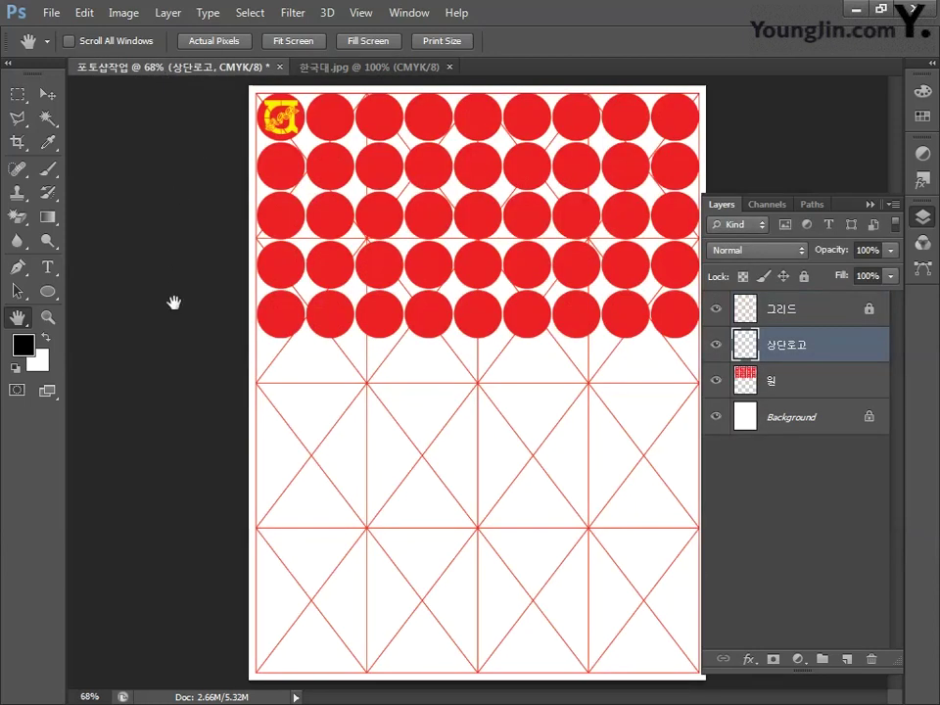
key(v)
key(ctrl+v)
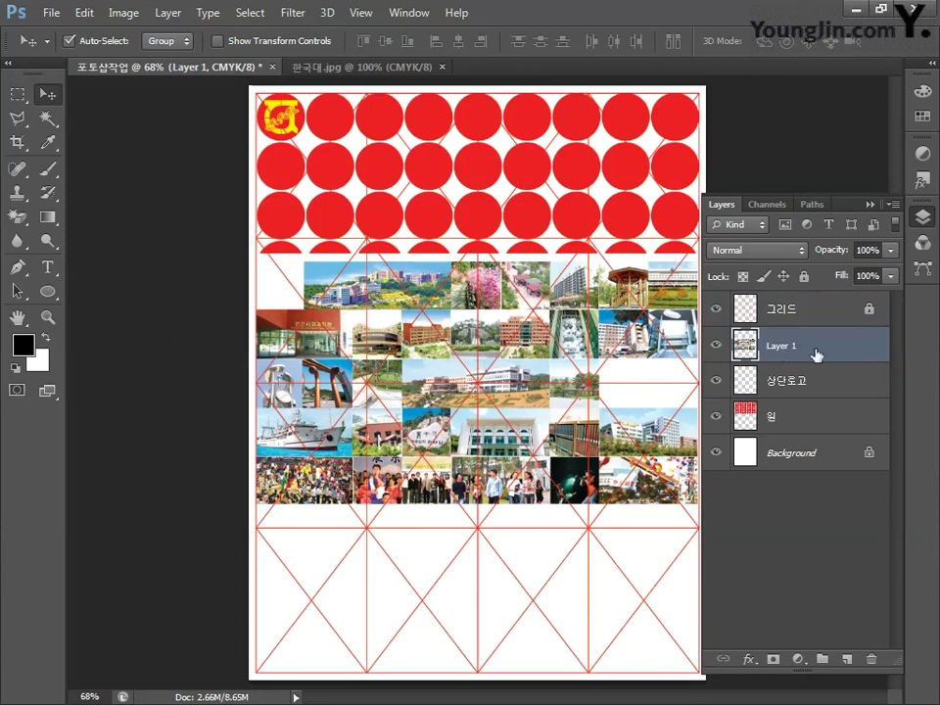
- Move the photo collage's layer below 상단로고 and shift the collage up over the red circle pattern
drag(815, 353, 812, 389)
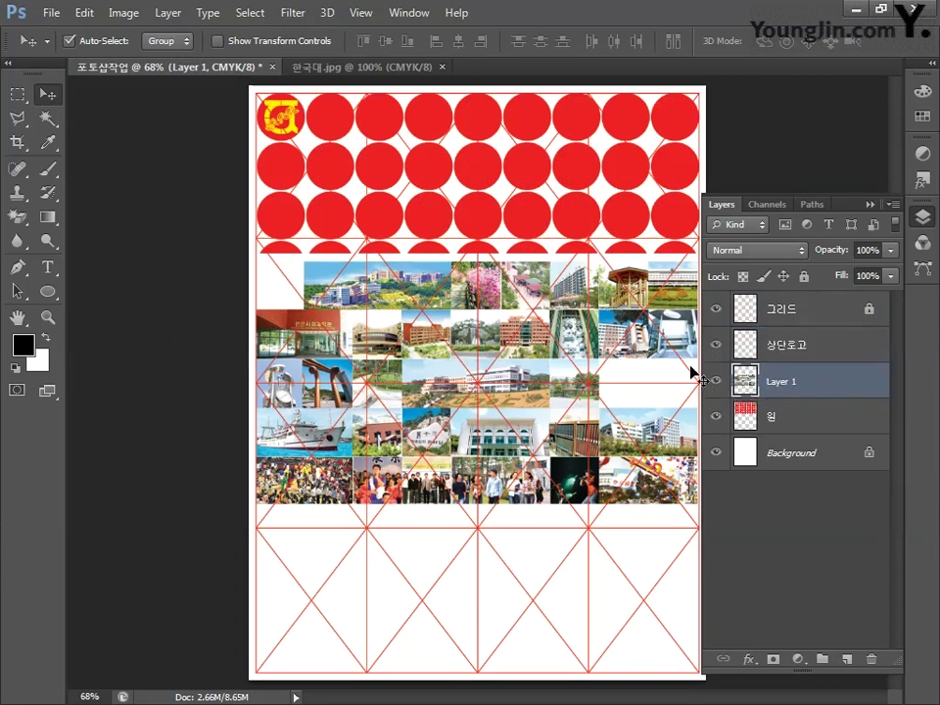
drag(618, 384, 613, 227)
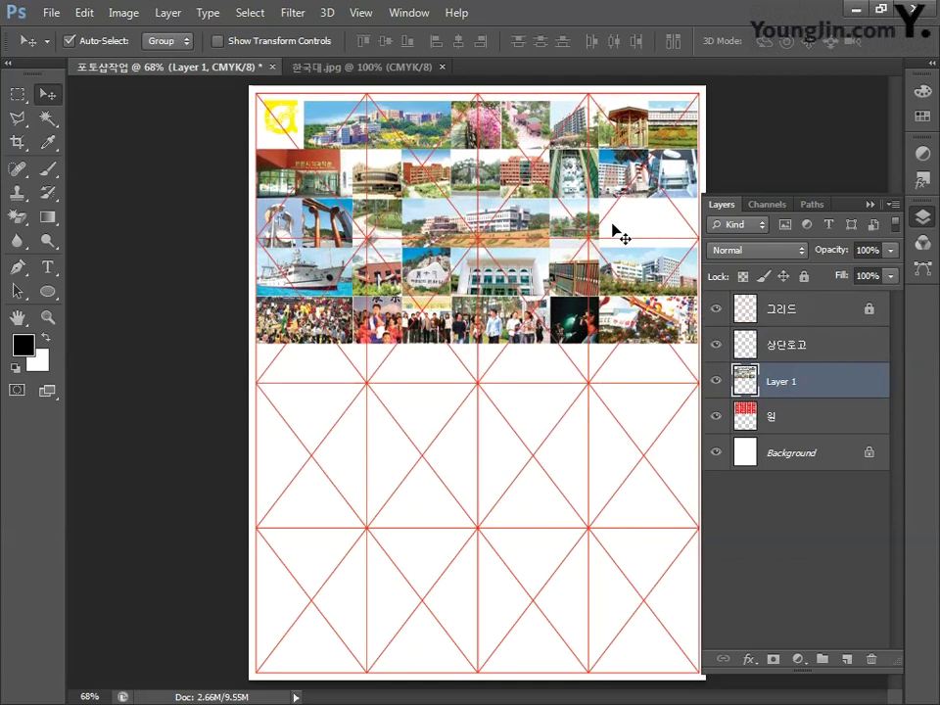
- Rename the collage layer 한국대 and clip it to the 원 circle layer with a clipping mask
double_click(772, 380)
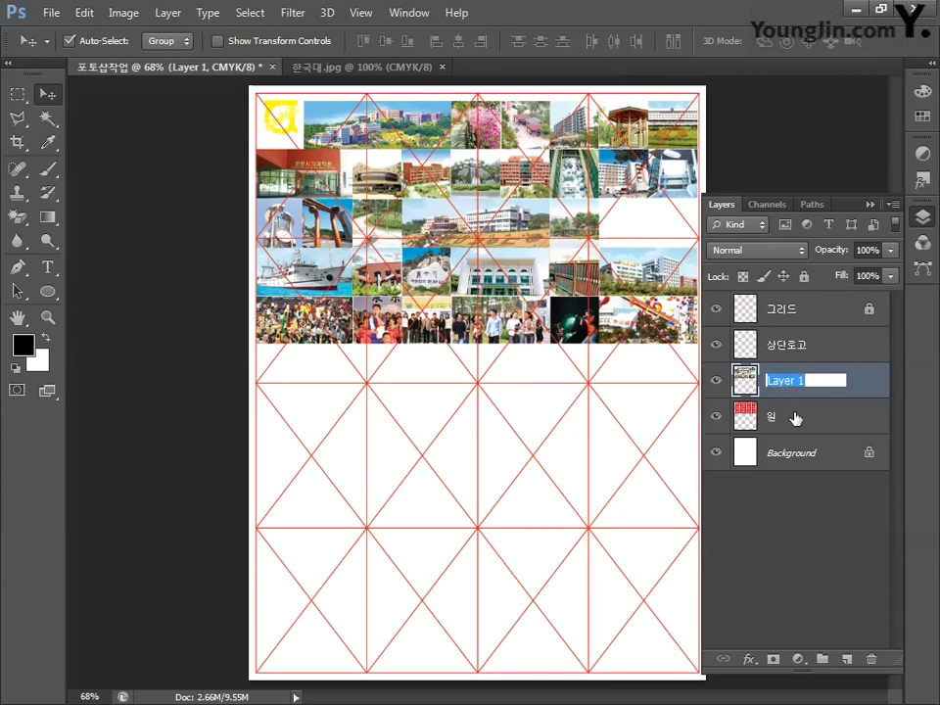
text(한국대)
key(Return)
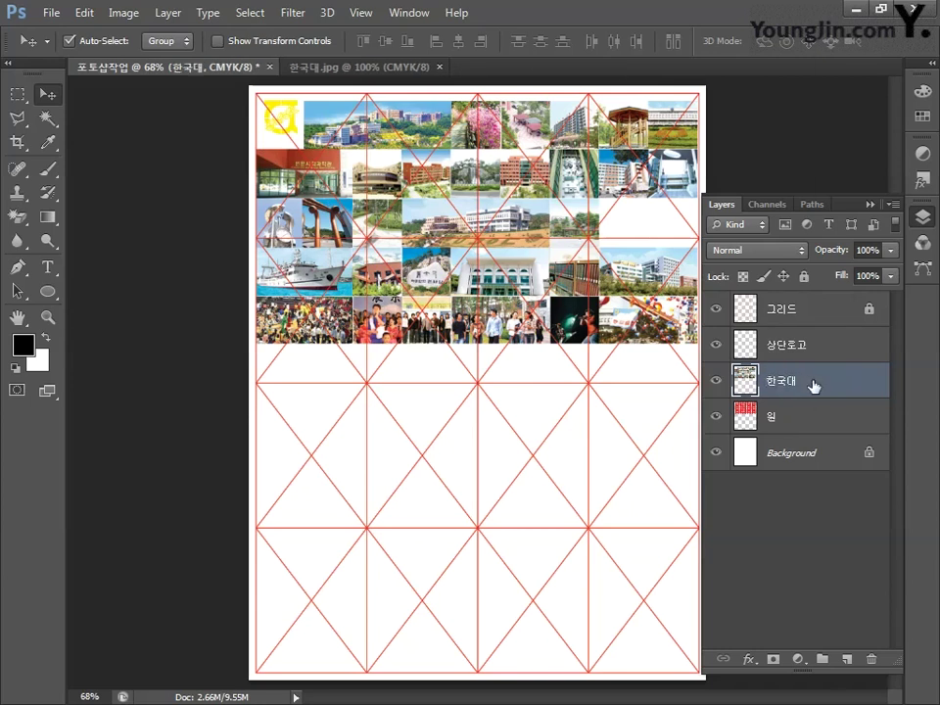
right_click(813, 387)
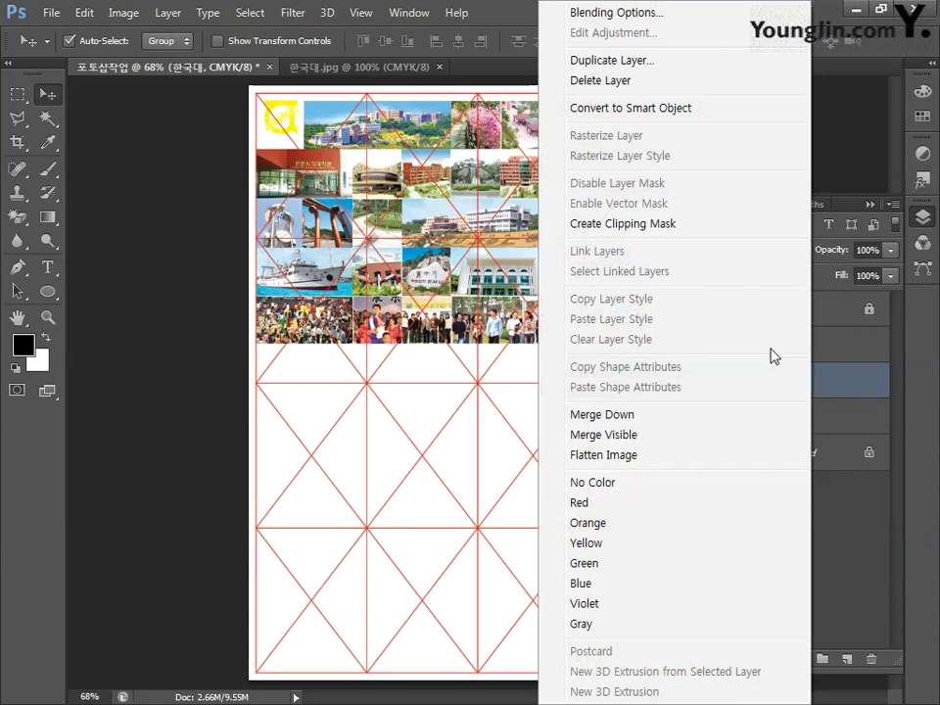
click(671, 225)
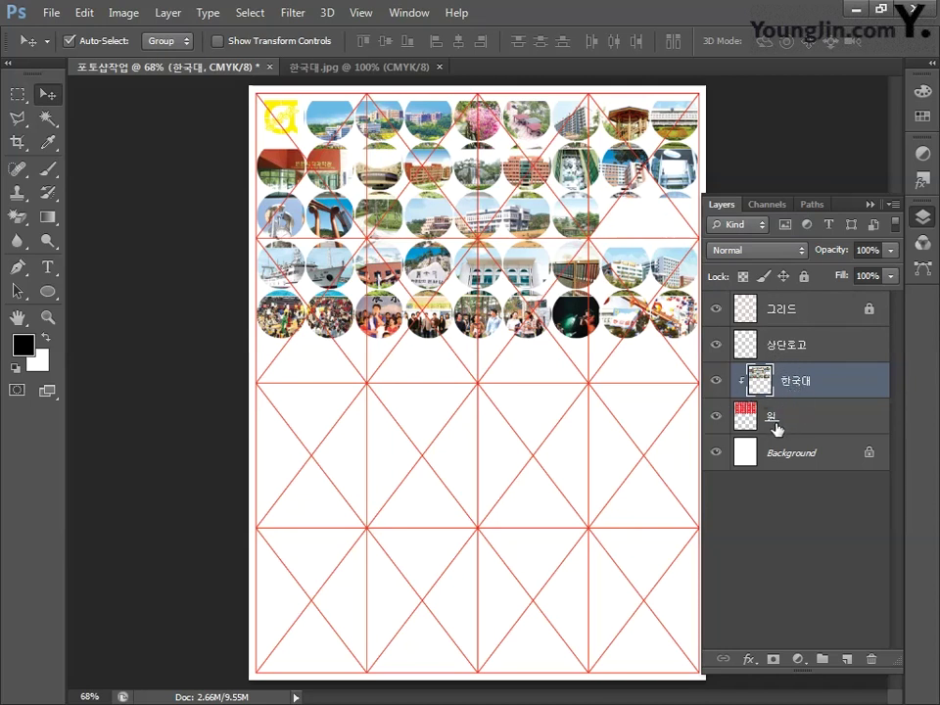
- Transform the 한국대 collage to about 99.7% of its size and nudge it upward so the photos line up with the circles
key(ctrl+t)
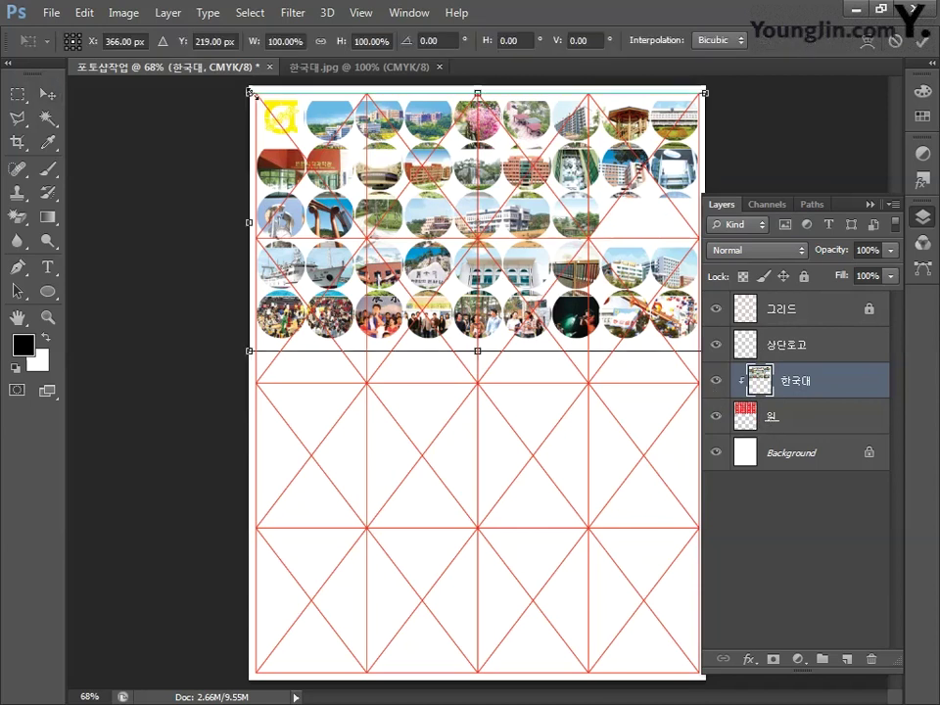
drag(253, 93, 255, 87)
key(Up)
key(Up)
key(Up)
key(Up)
key(Up)
key(Up)
key(Up)
key(Up)
key(Up)
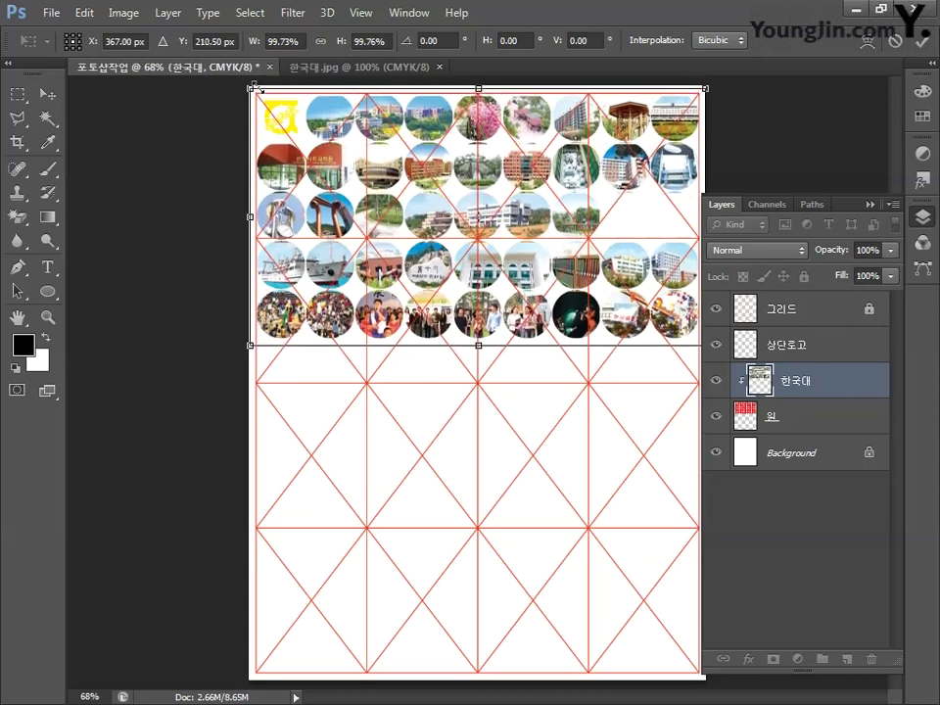
key(Up)
key(Up)
key(Up)
key(Return)
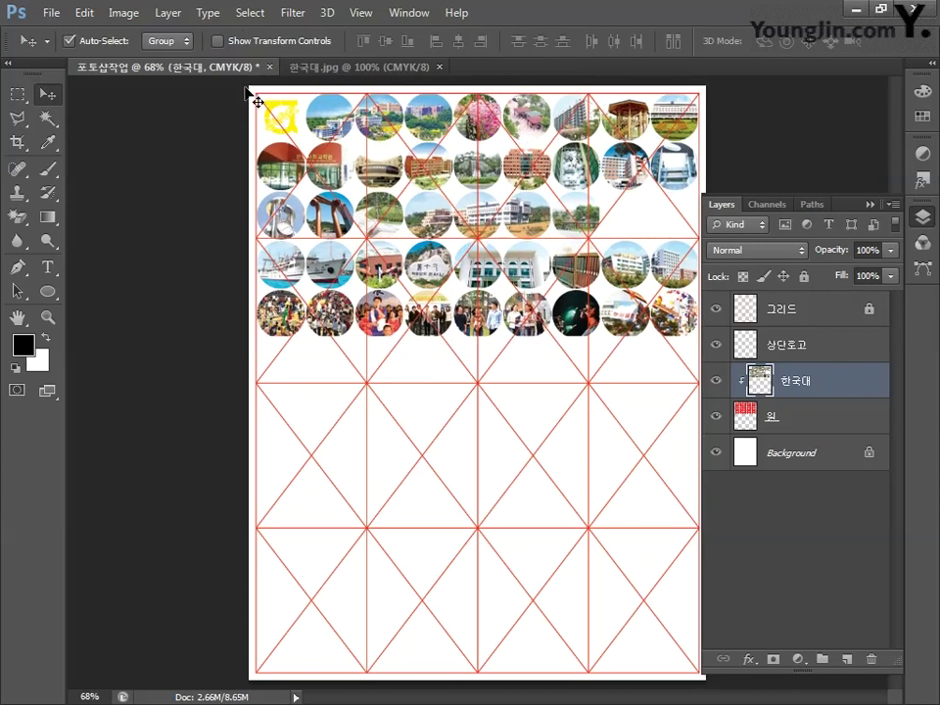
- Delete the collage's blank white area over the last two circles of the third row, and clear the selection
click(19, 95)
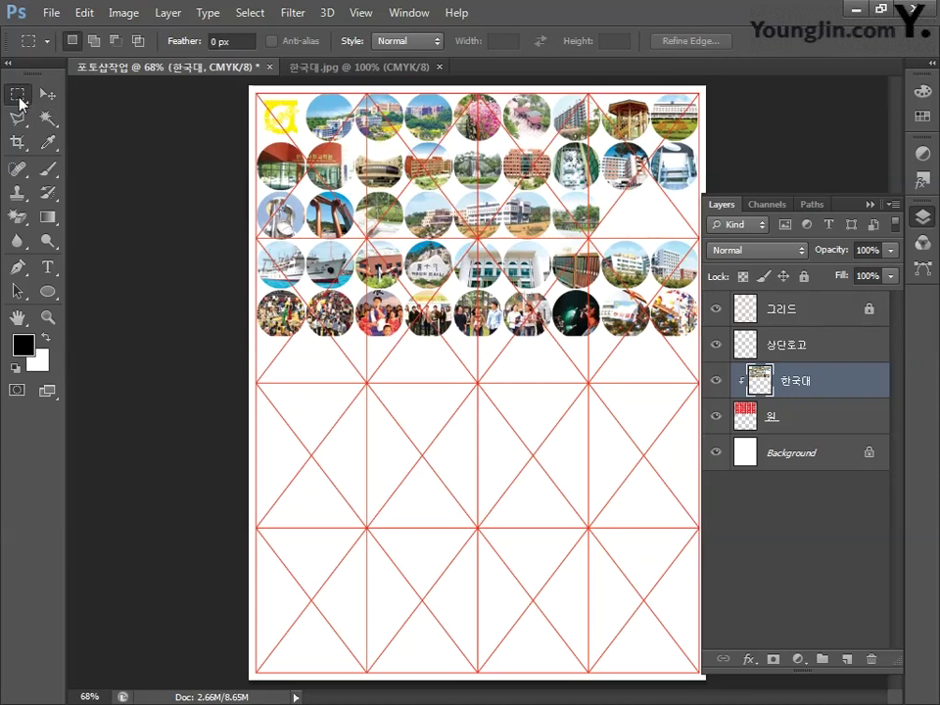
drag(689, 188, 602, 237)
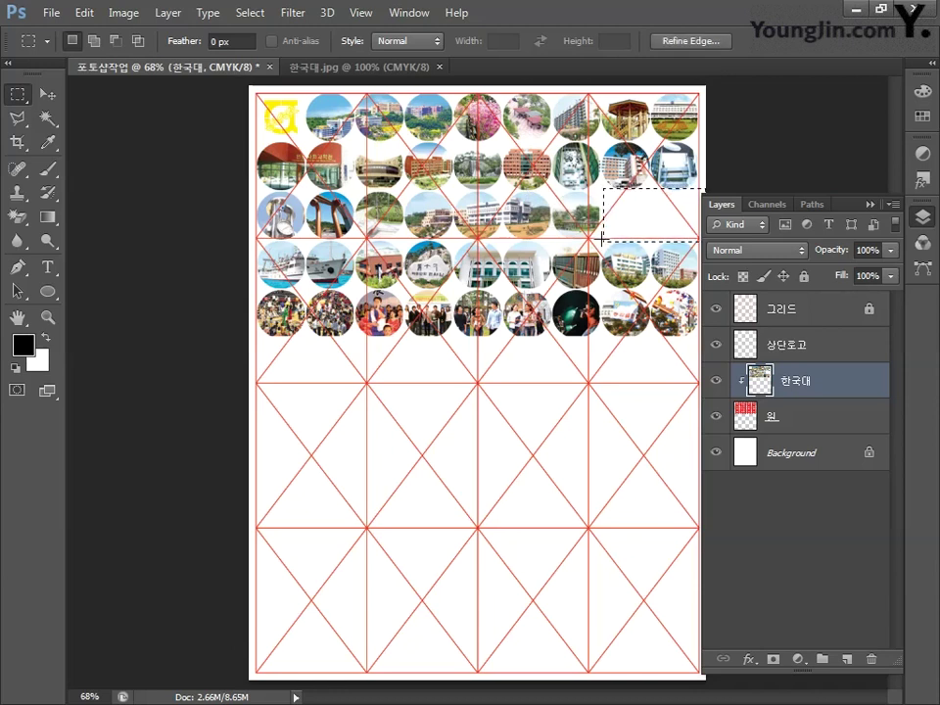
key(Delete)
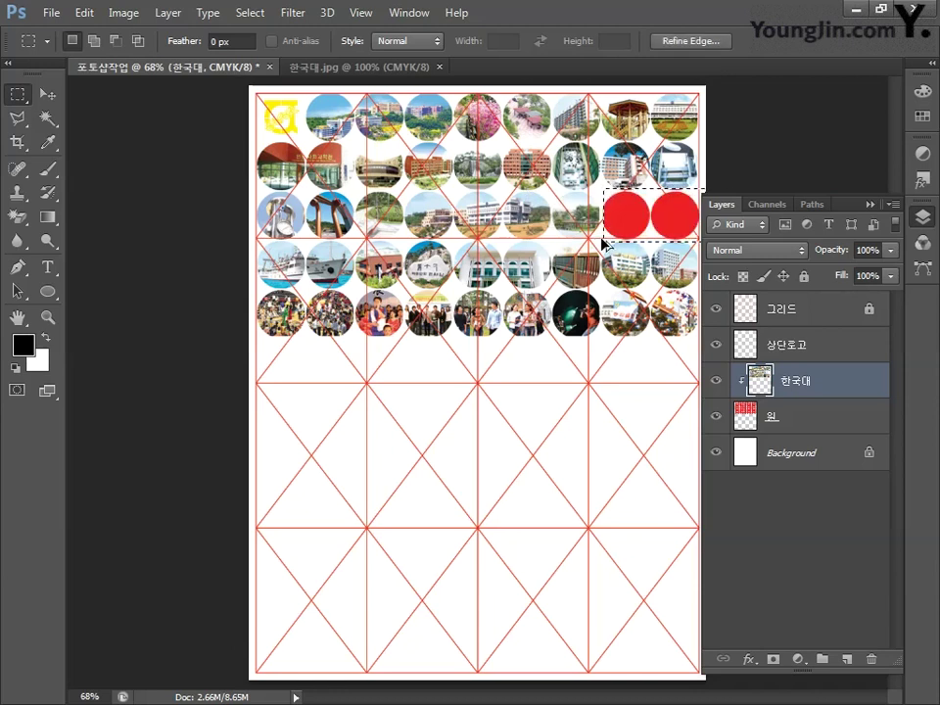
key(ctrl+d)
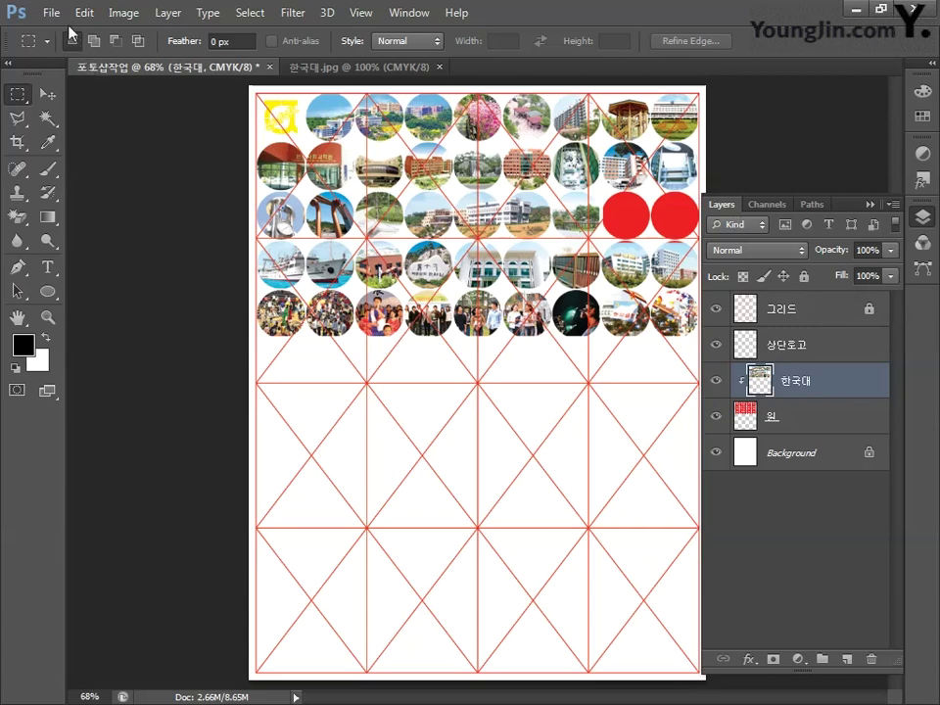
- Create a new 60 × 60 mm CMYK document at 100 pixels/inch with a white background
click(50, 13)
click(65, 33)
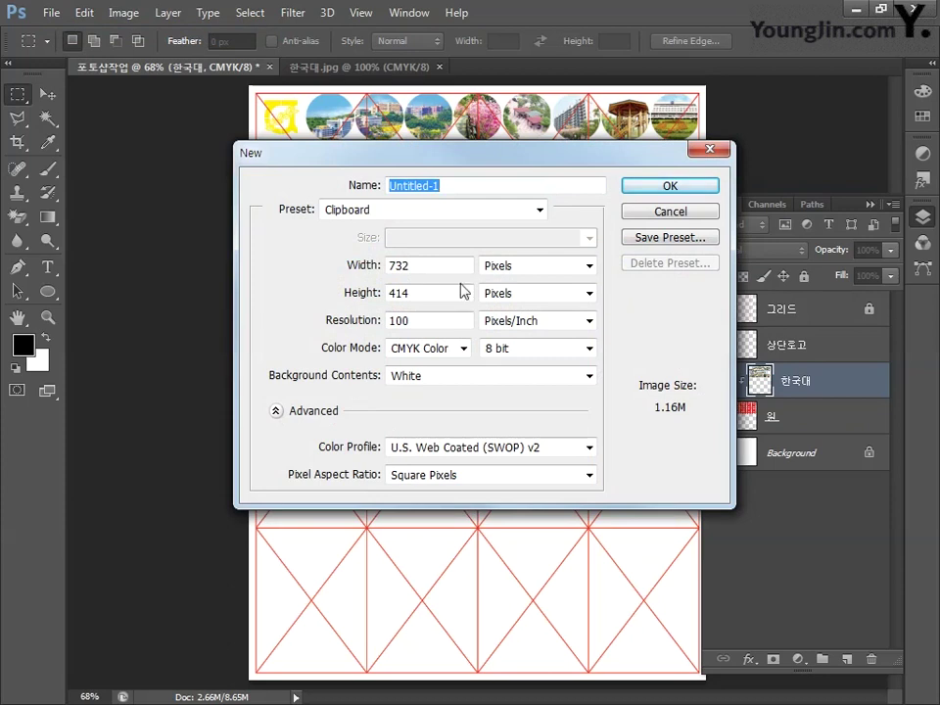
drag(444, 265, 310, 272)
text(60)
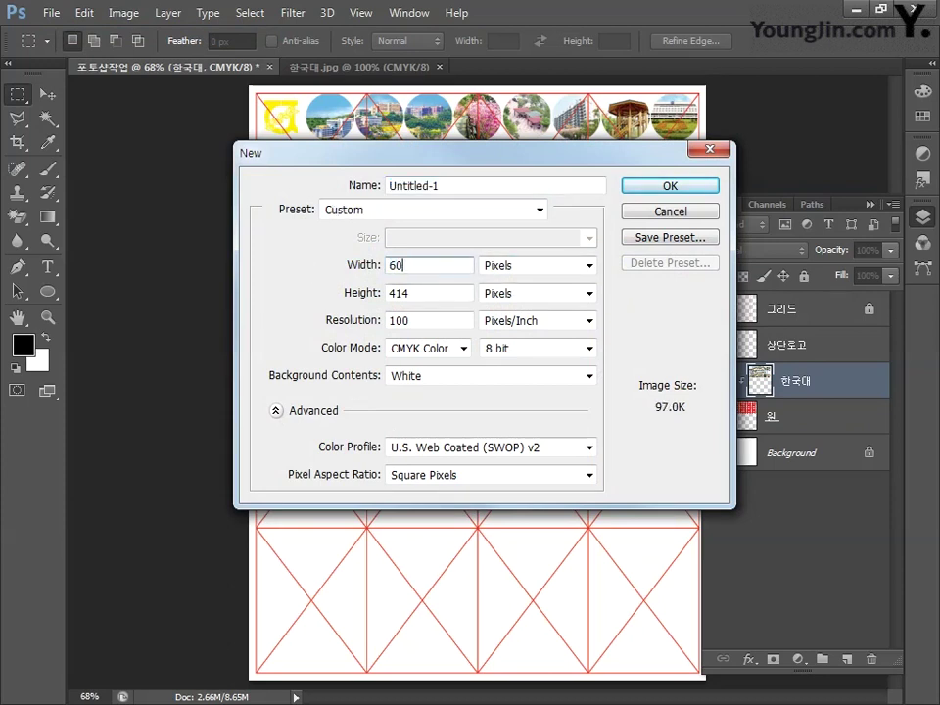
click(504, 270)
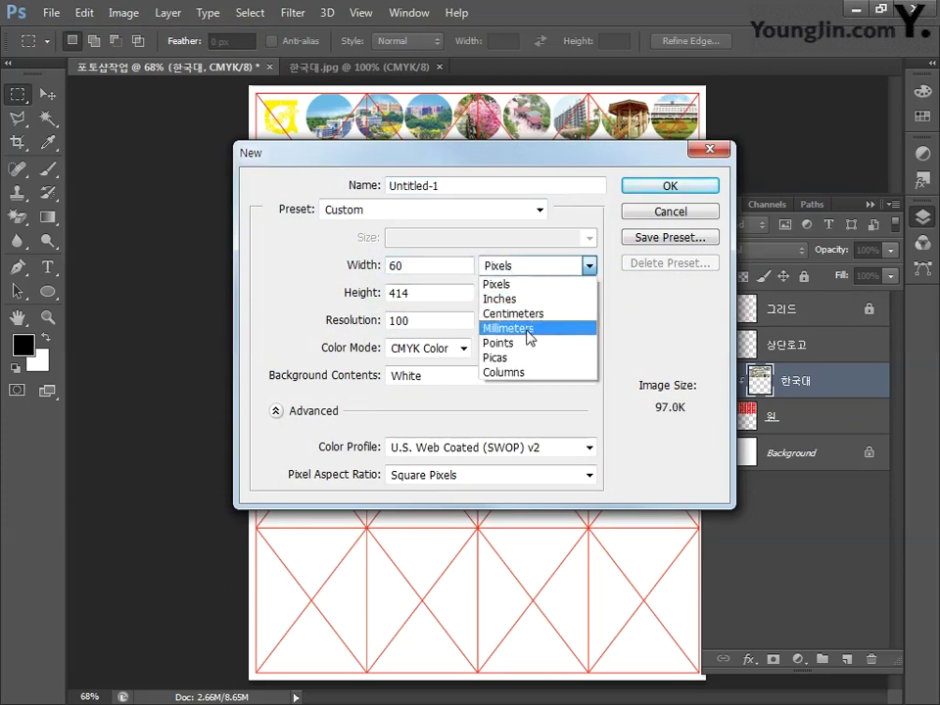
click(524, 326)
double_click(430, 292)
text(60)
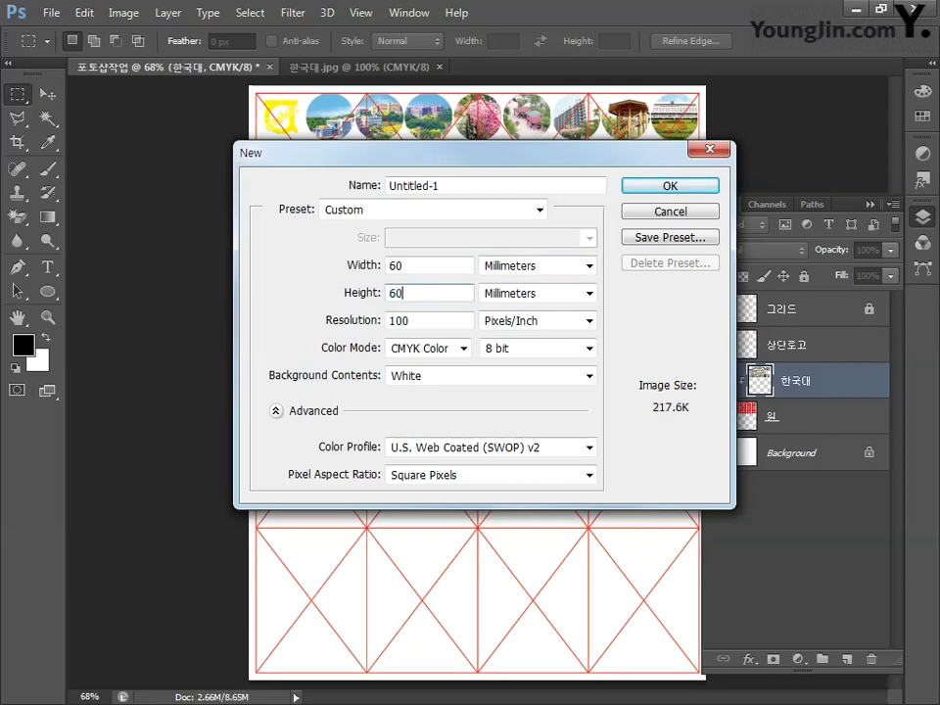
click(509, 307)
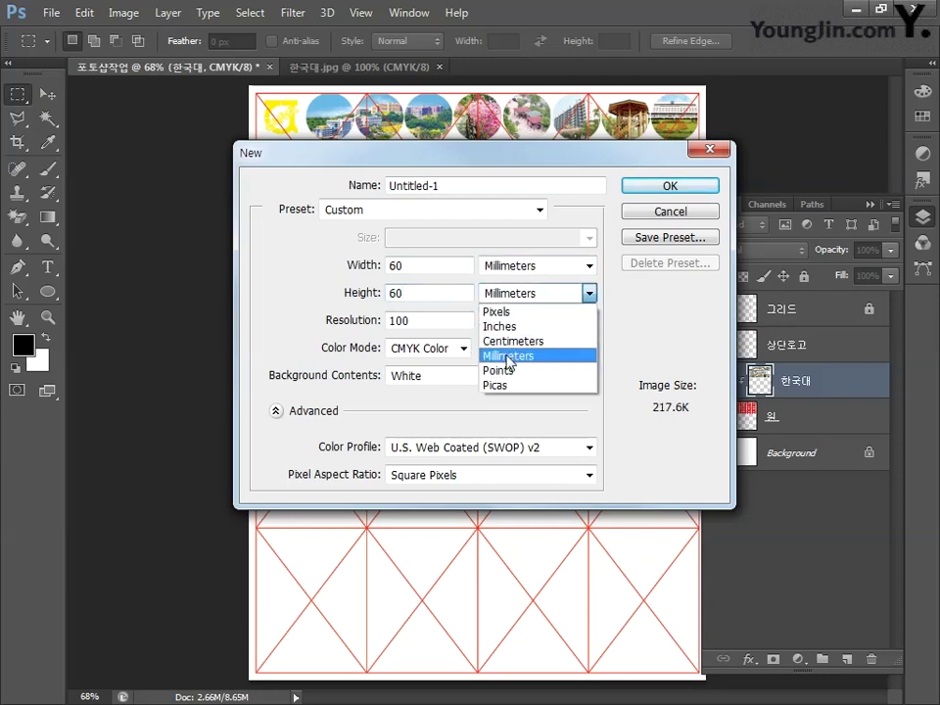
click(509, 356)
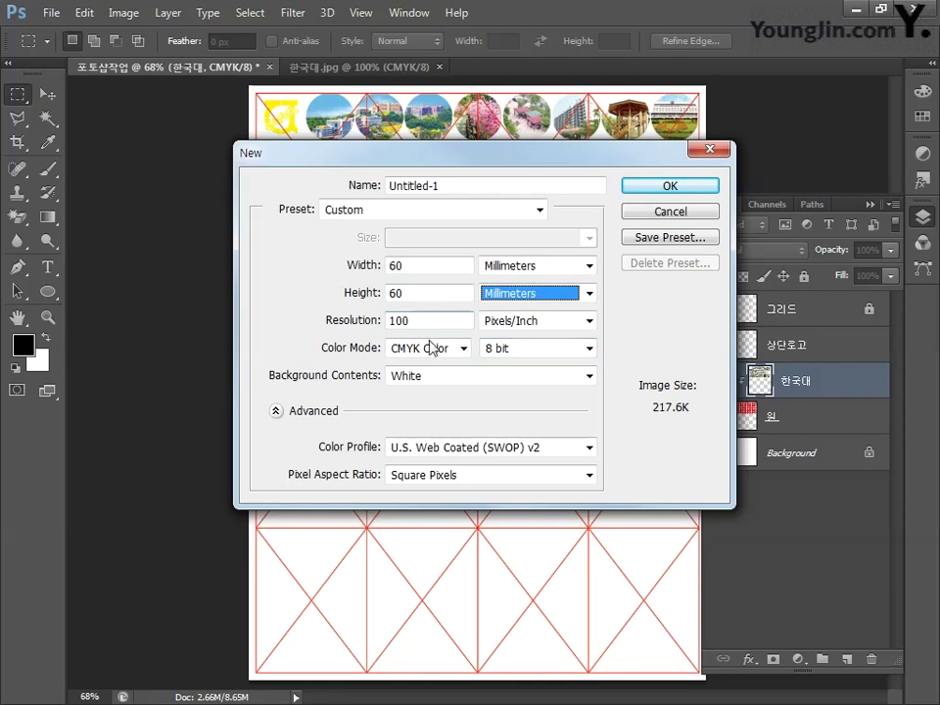
click(668, 185)
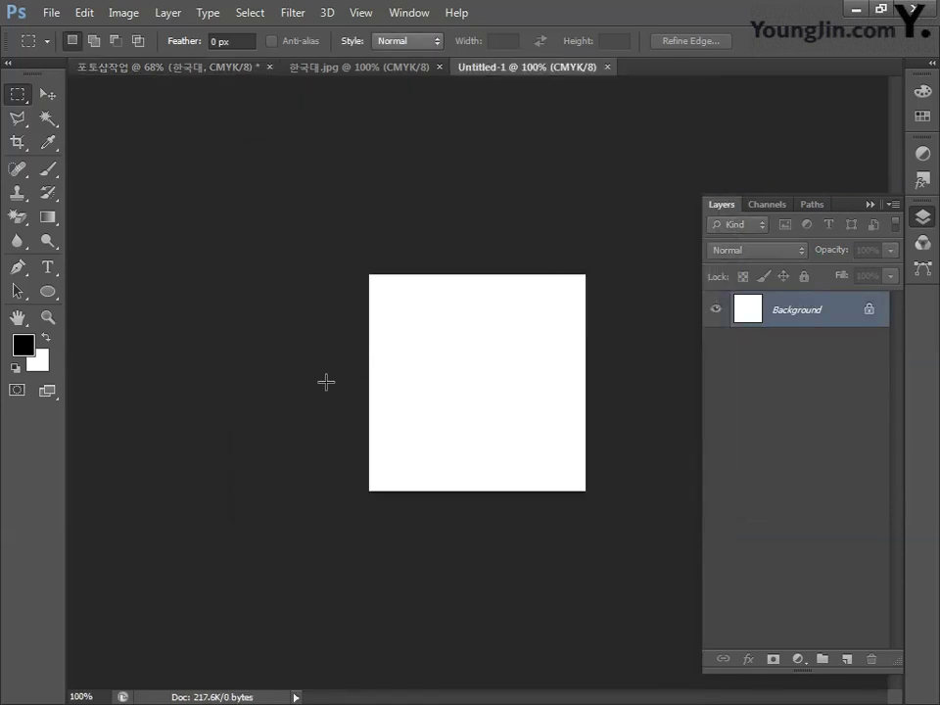
- Add a new layer and draw a circular selection around the middle of the canvas with the Elliptical Marquee tool
key(ctrl+plus)
key(ctrl+plus)
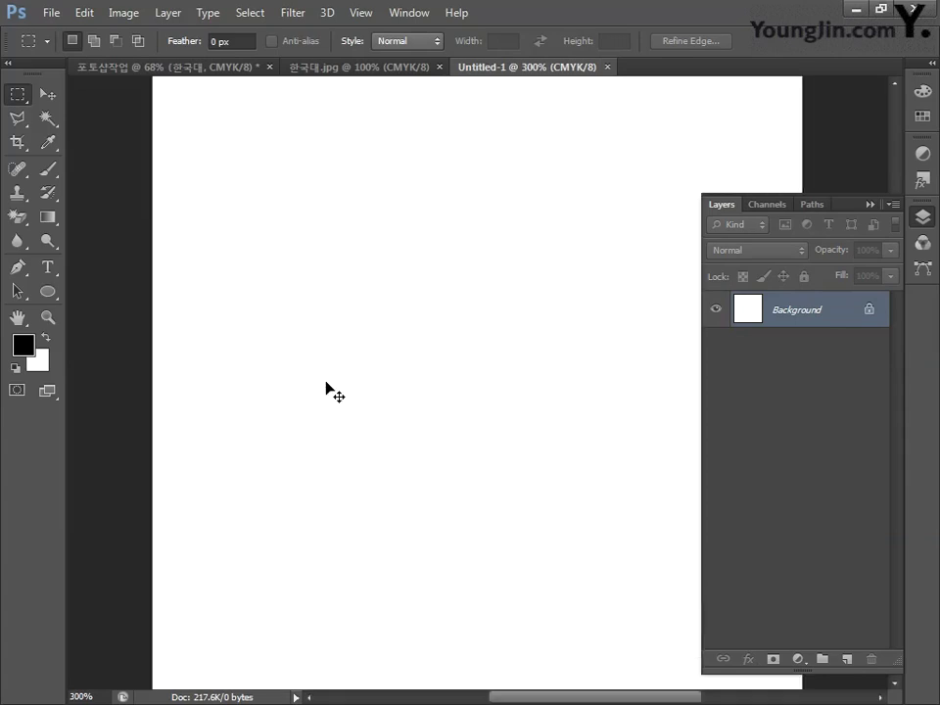
key(ctrl+minus)
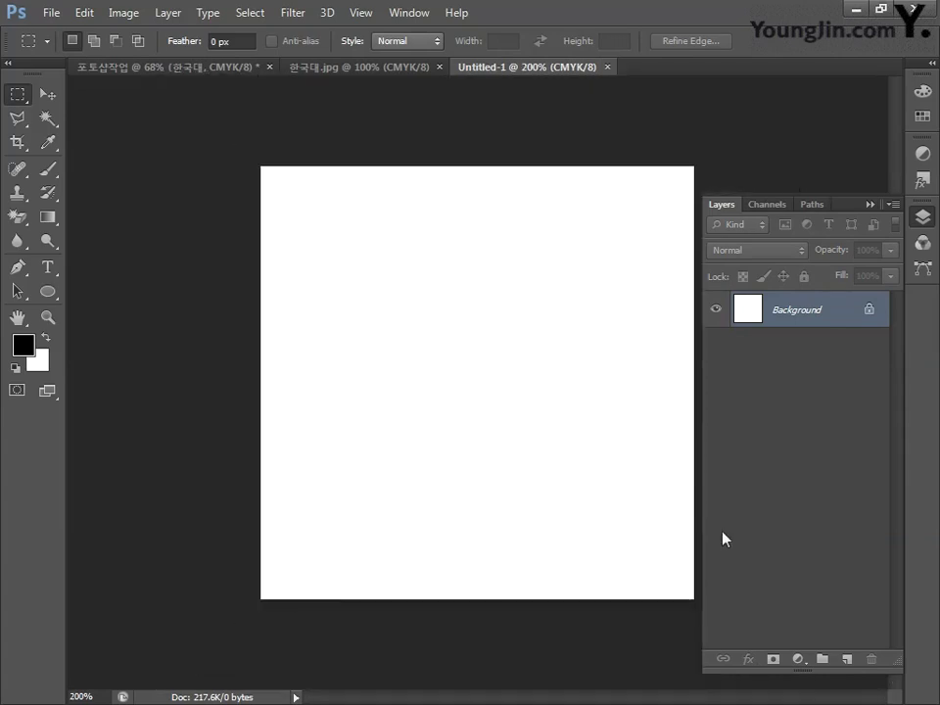
click(847, 661)
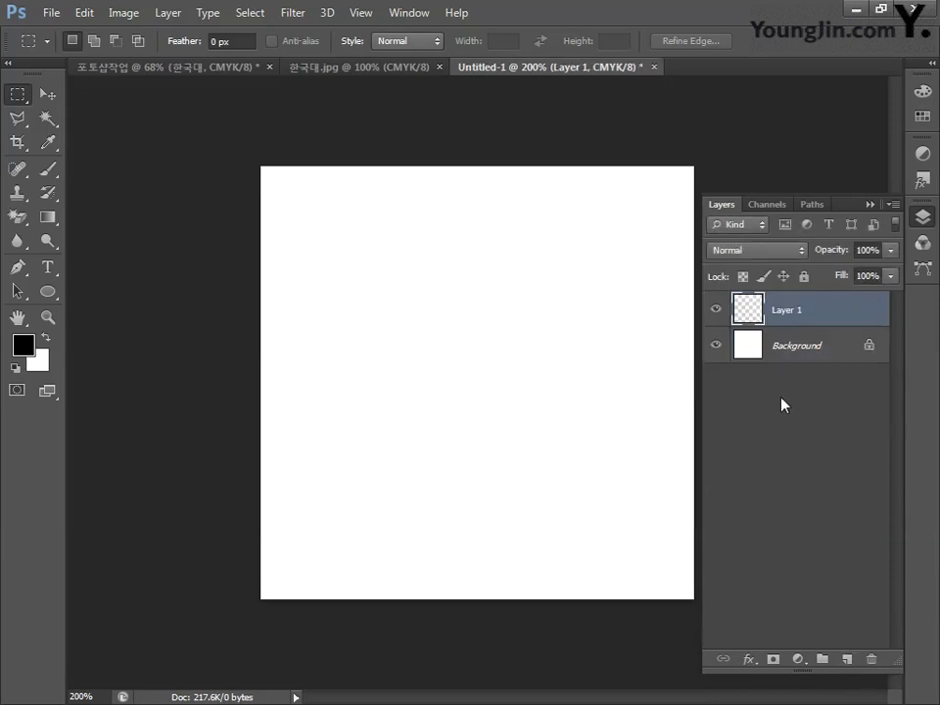
drag(20, 96, 86, 108)
drag(393, 266, 609, 538)
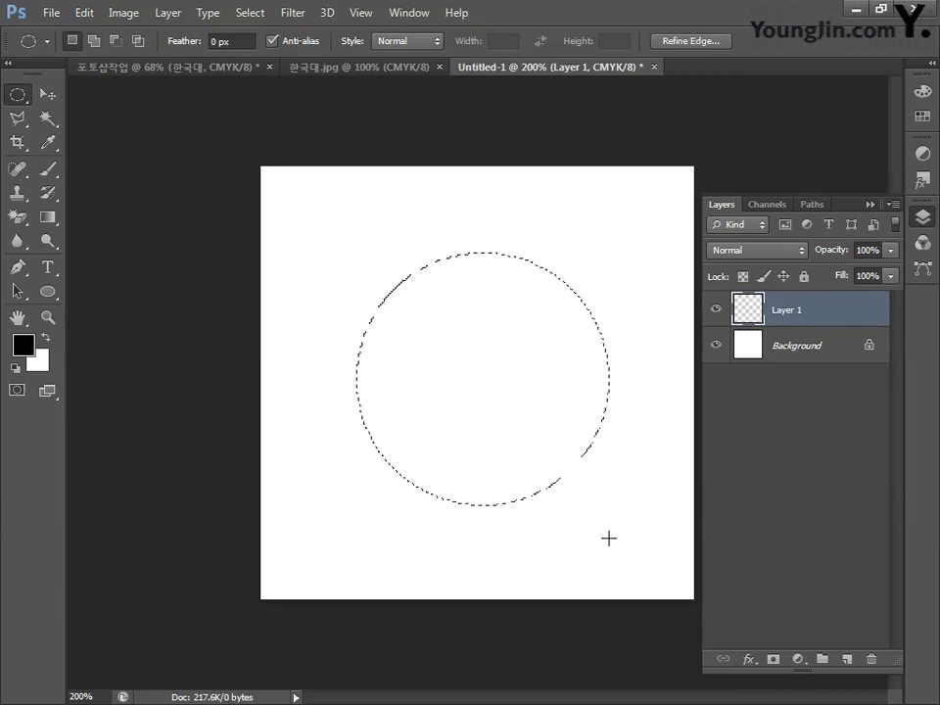
- Set the foreground color to C 0, M 20, Y 20, K 0 and fill the circular selection on Layer 1 with it
click(22, 345)
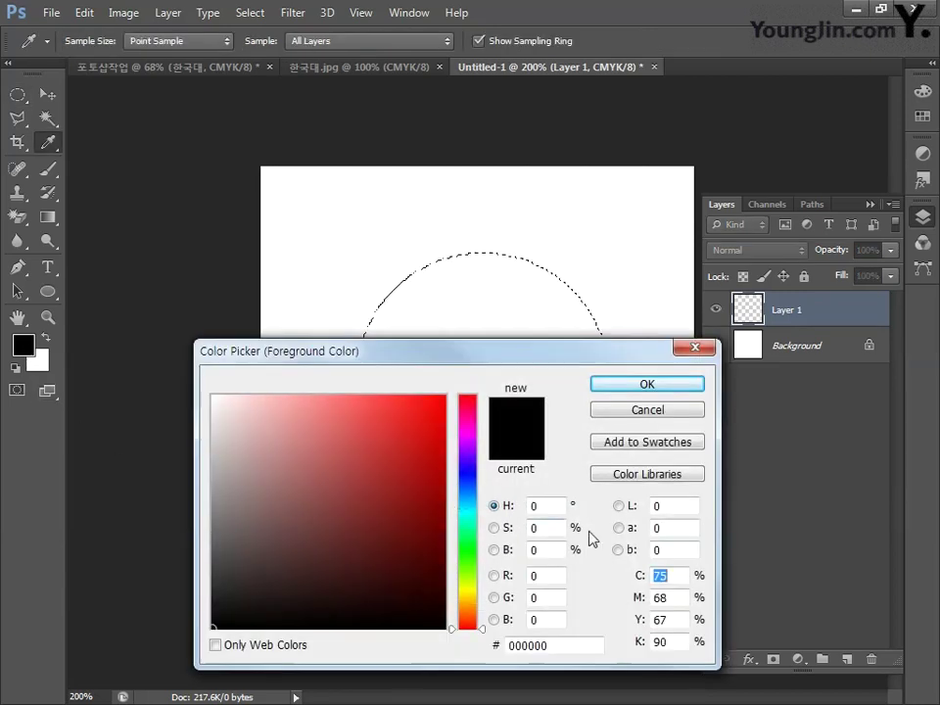
text(0)
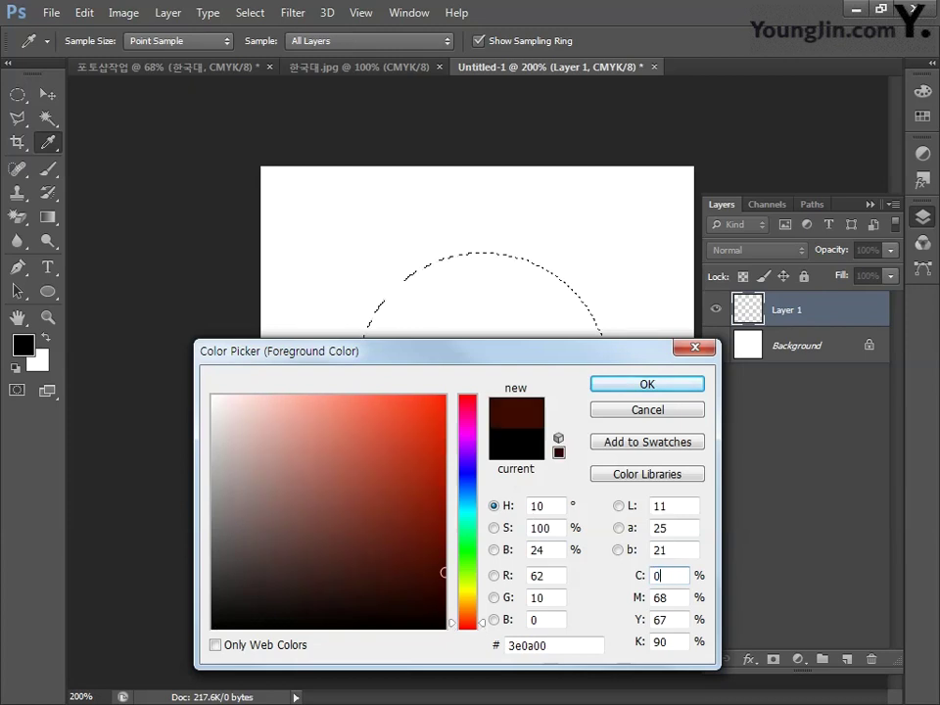
text(20)
key(Tab)
text(20)
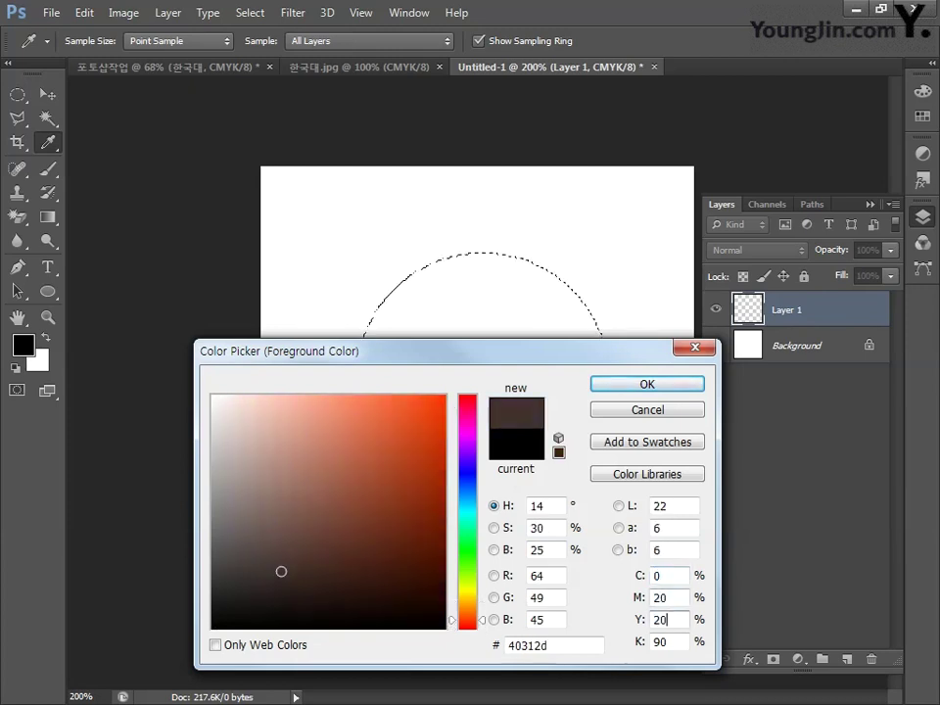
key(Tab)
text(0)
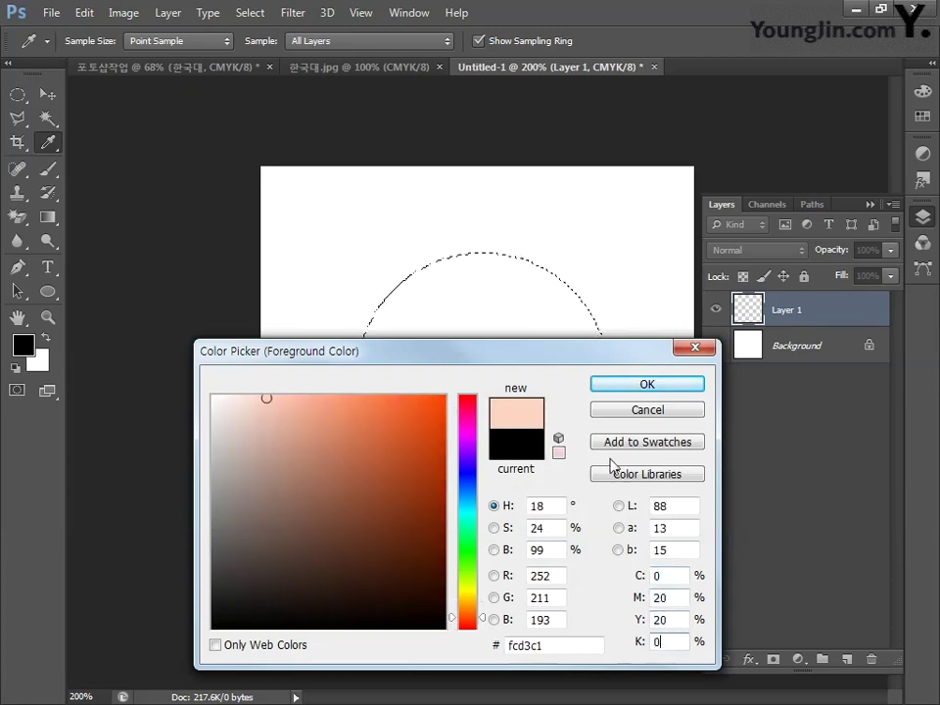
click(616, 386)
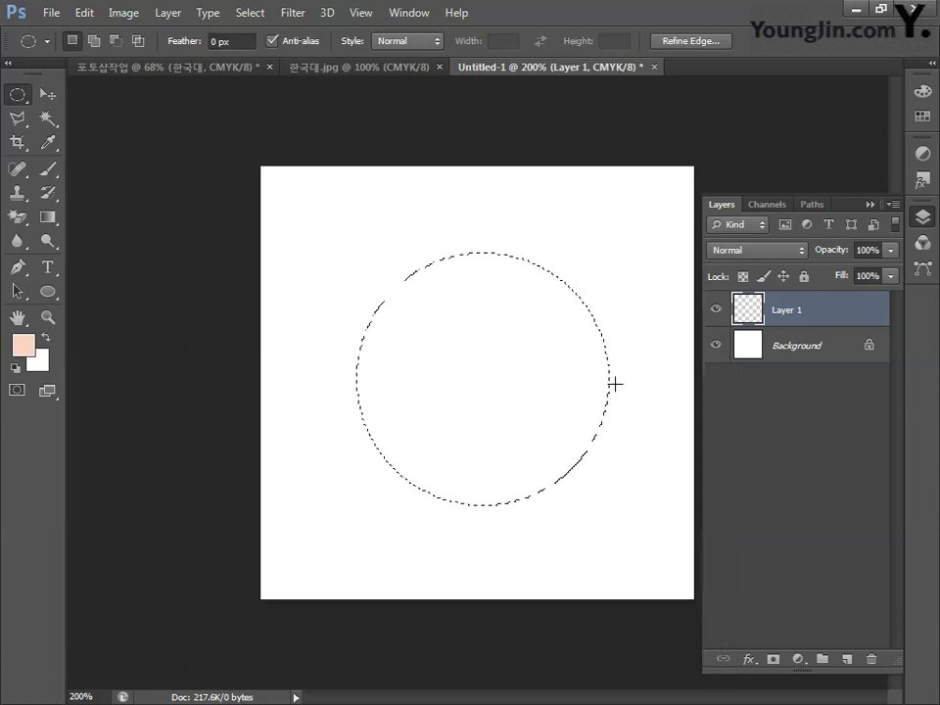
key(alt+BackSpace)
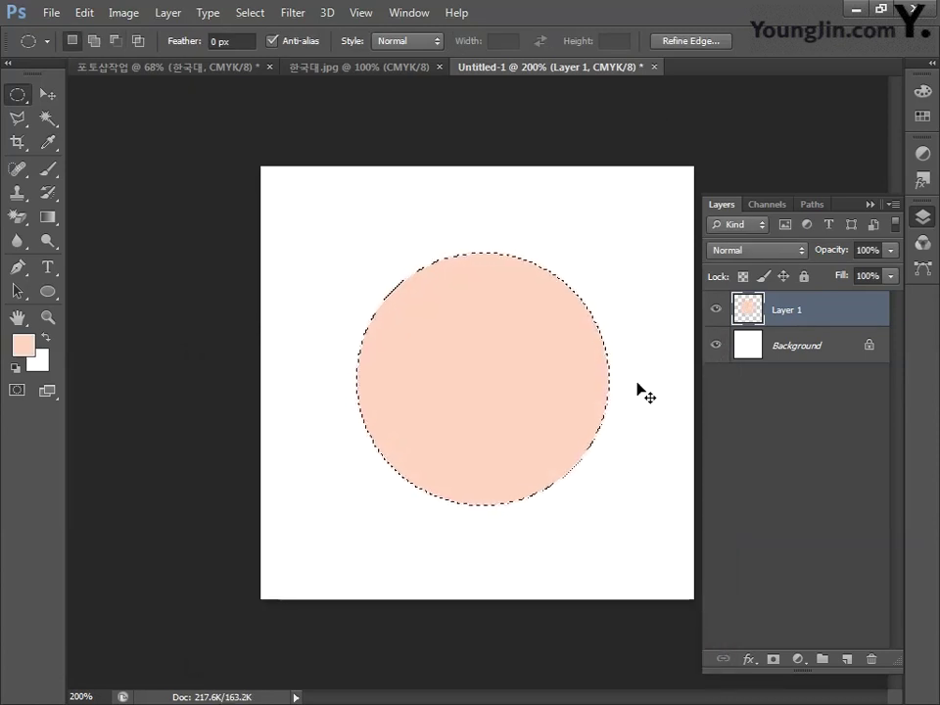
- Select the entire canvas with the peach circle and define it as a pattern under the default name
key(ctrl+a)
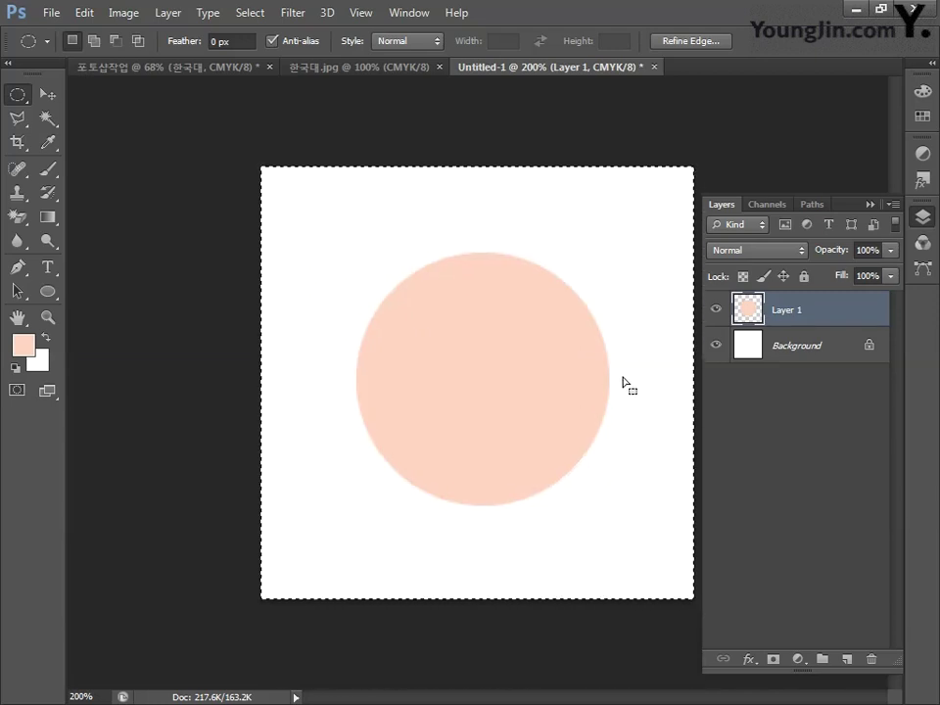
click(84, 14)
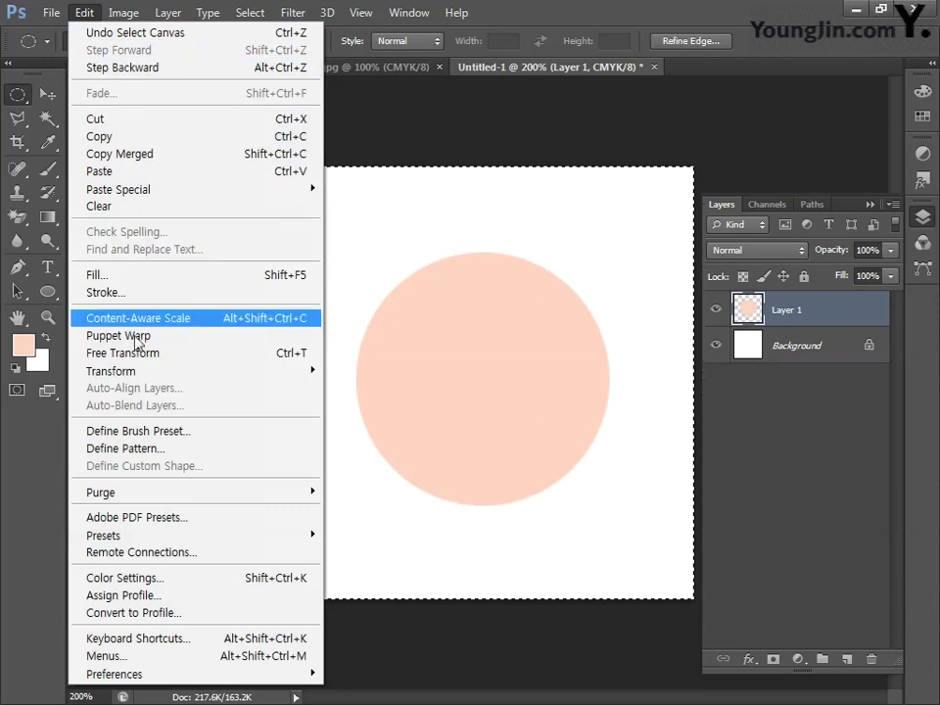
click(137, 449)
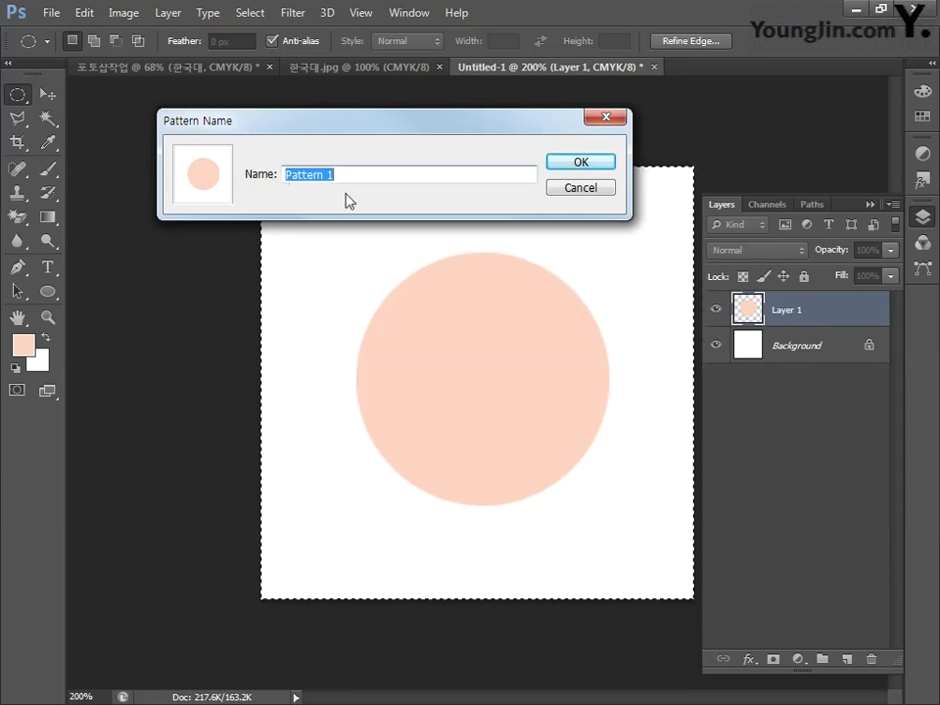
click(579, 164)
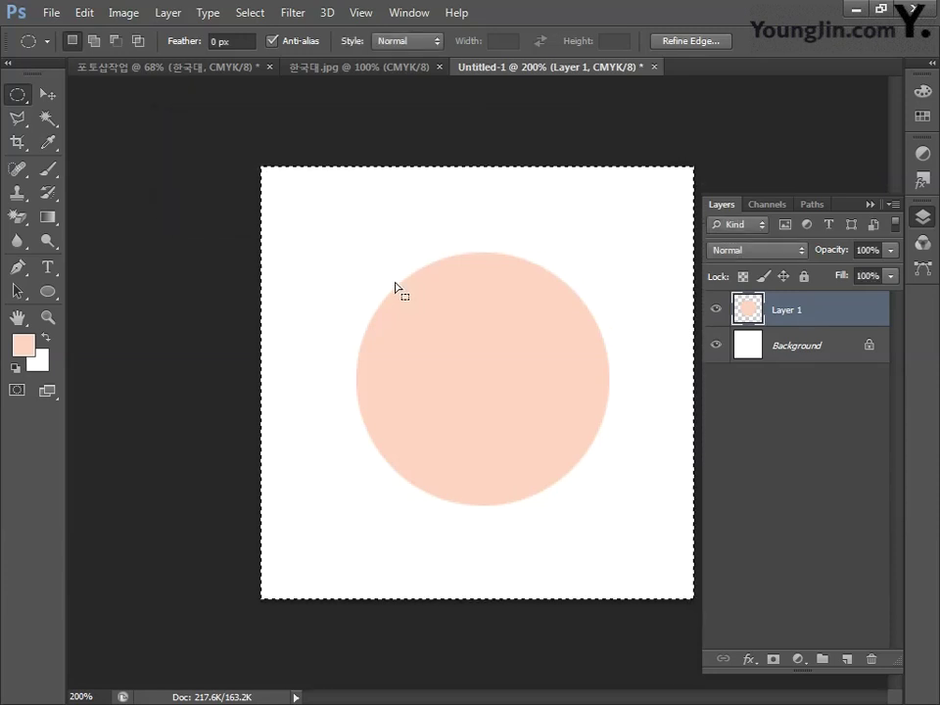
- In the 포토샵작업 document, add a new layer above the 한국대 layer and name it 도트무늬
click(174, 69)
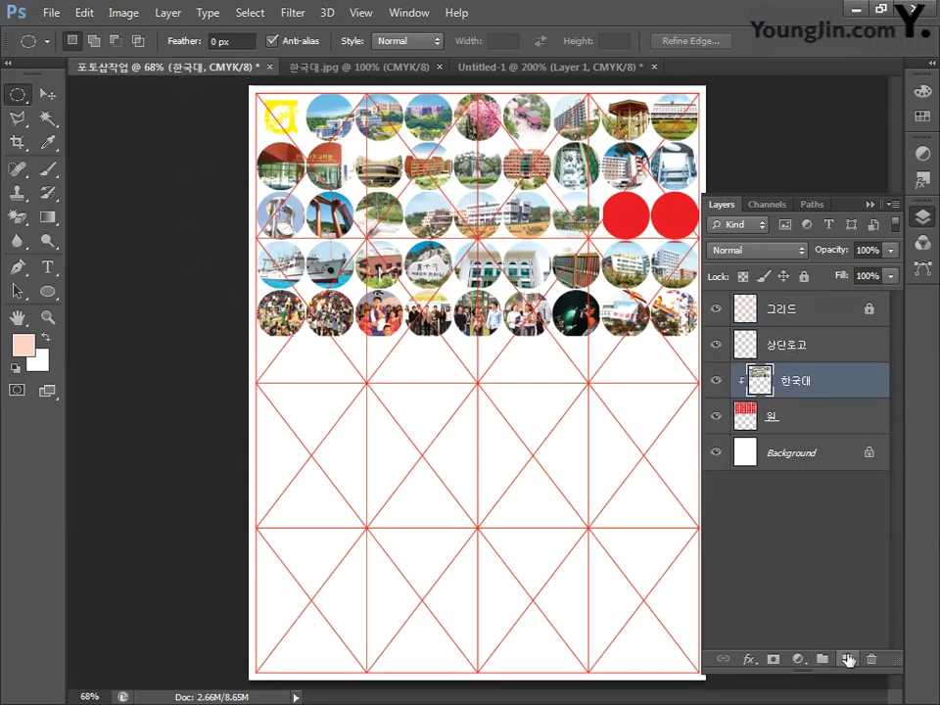
key(ctrl+shift+alt+n)
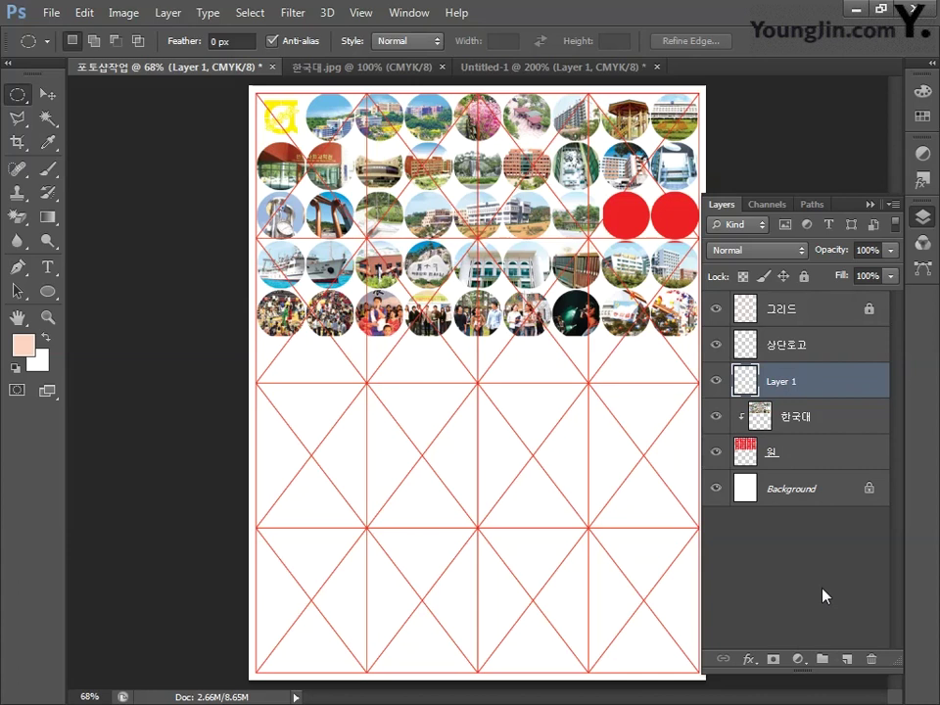
double_click(779, 381)
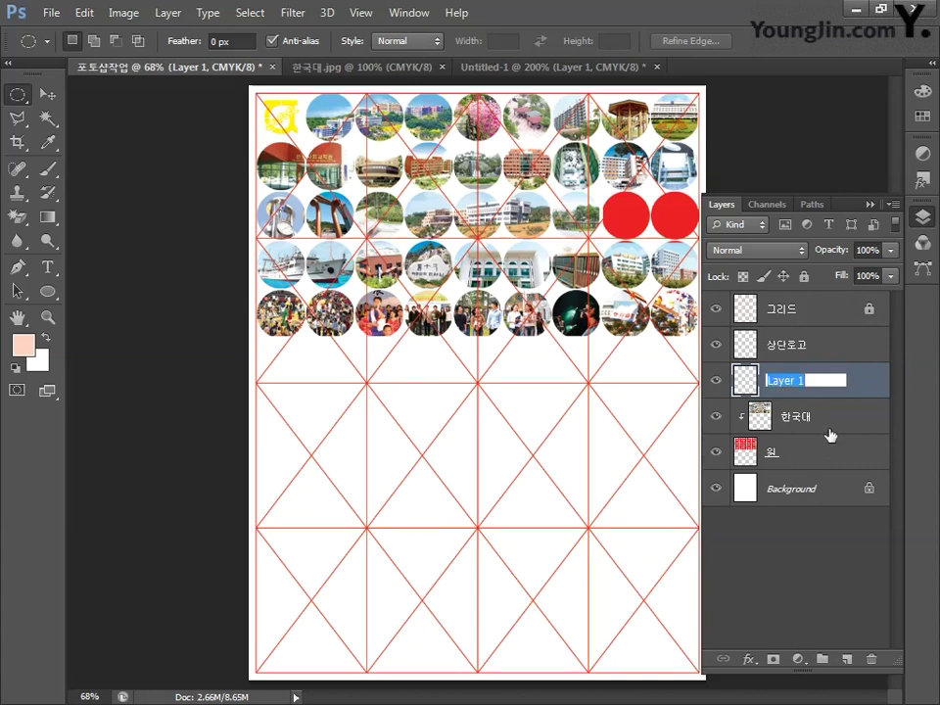
text(도트무늬)
key(Return)
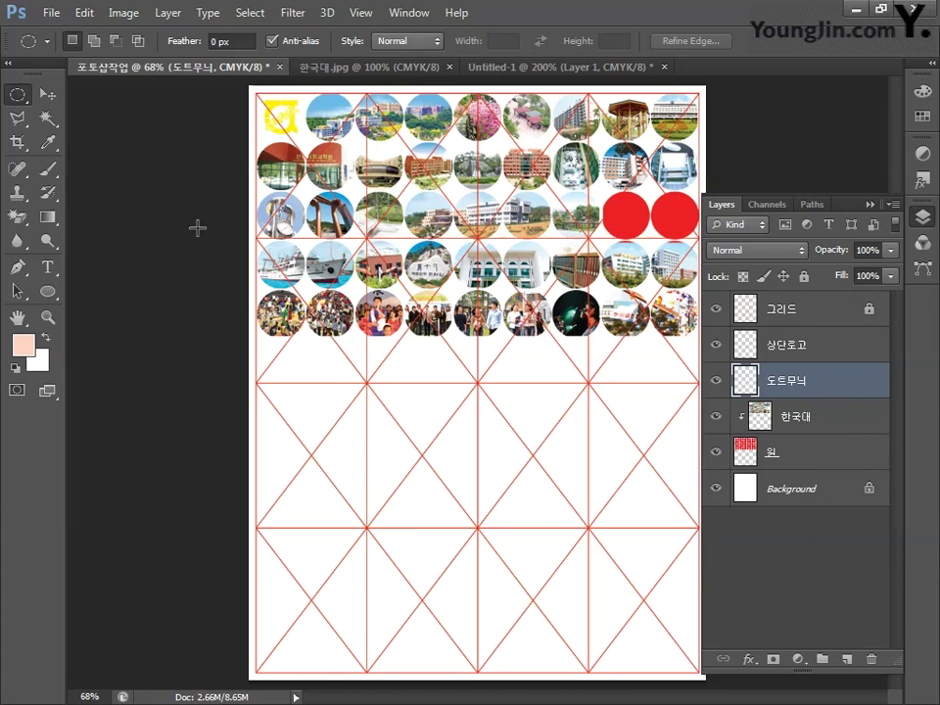
- Fill a full-width rectangular selection with white (C, M, Y, K all 0), from under the last photo row to just below the grid's third row
right_click(19, 95)
click(65, 95)
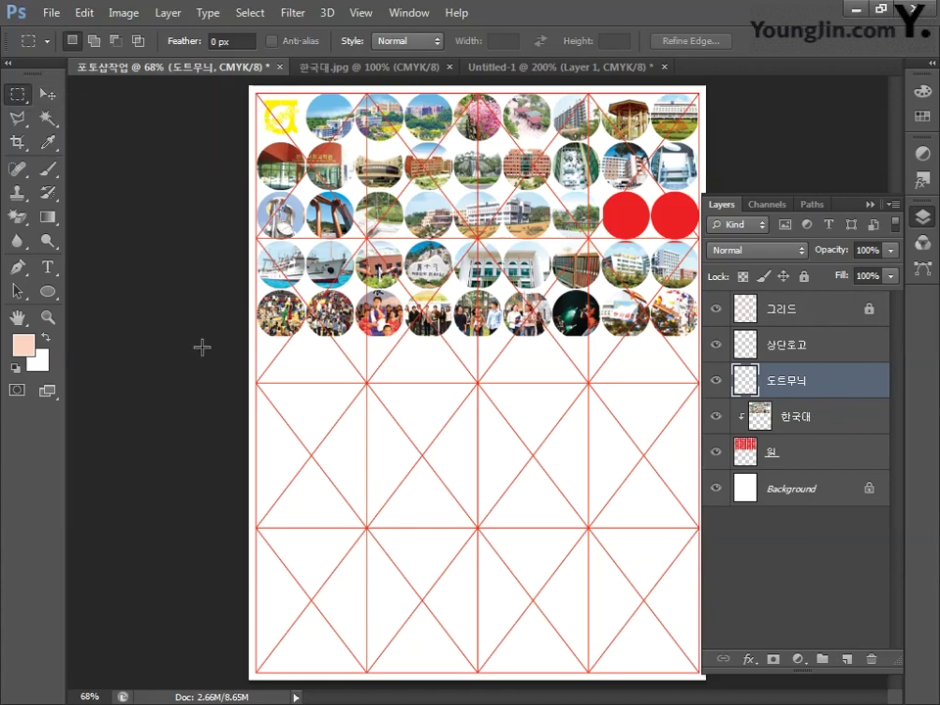
drag(242, 341, 732, 545)
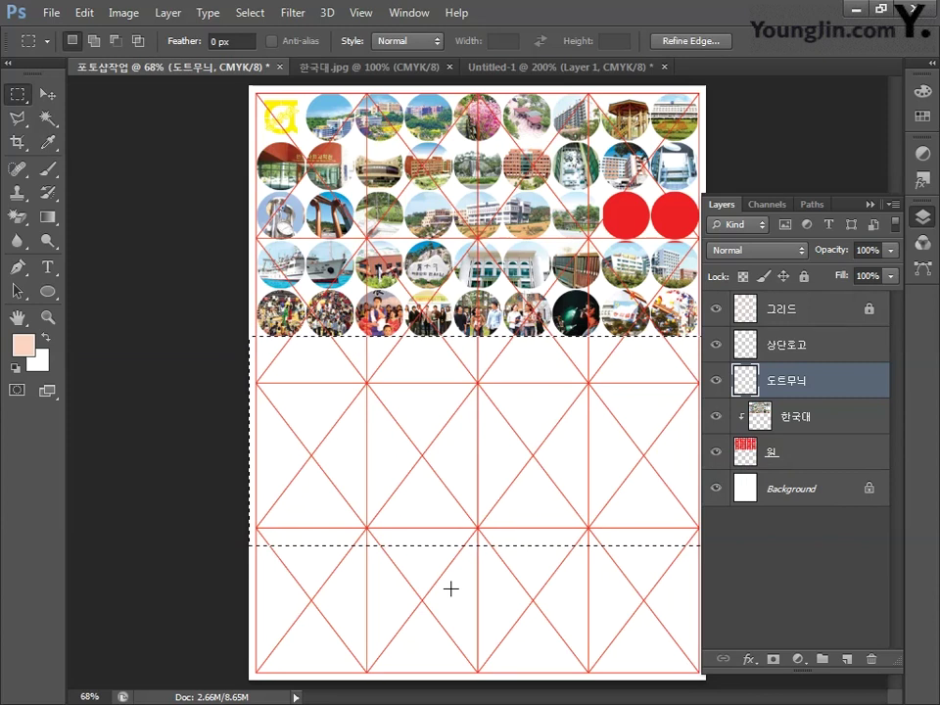
click(21, 342)
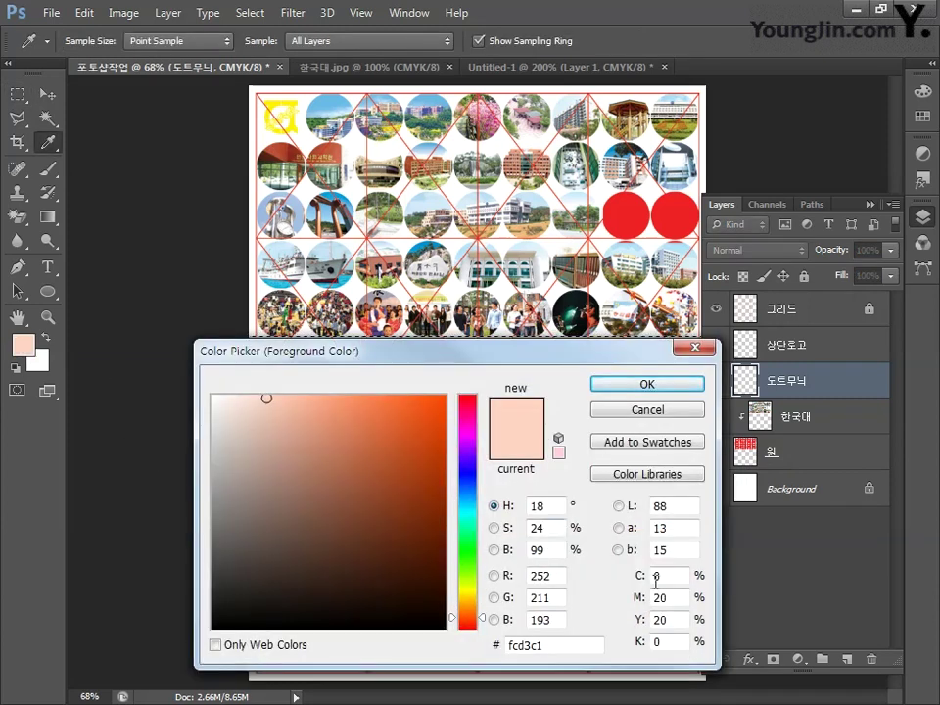
text(0)
key(Tab)
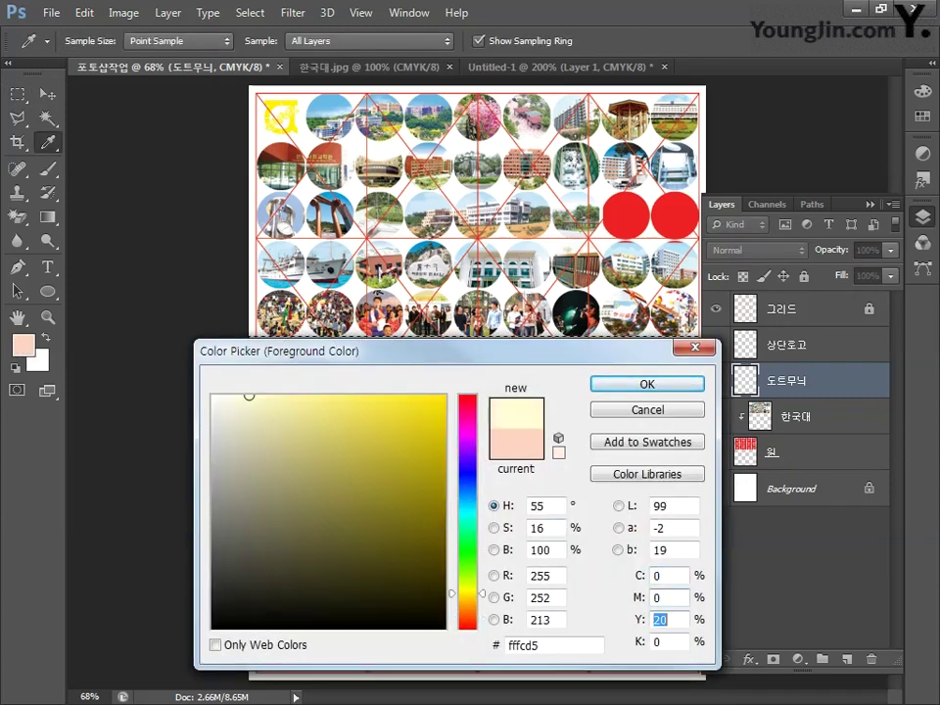
text(0)
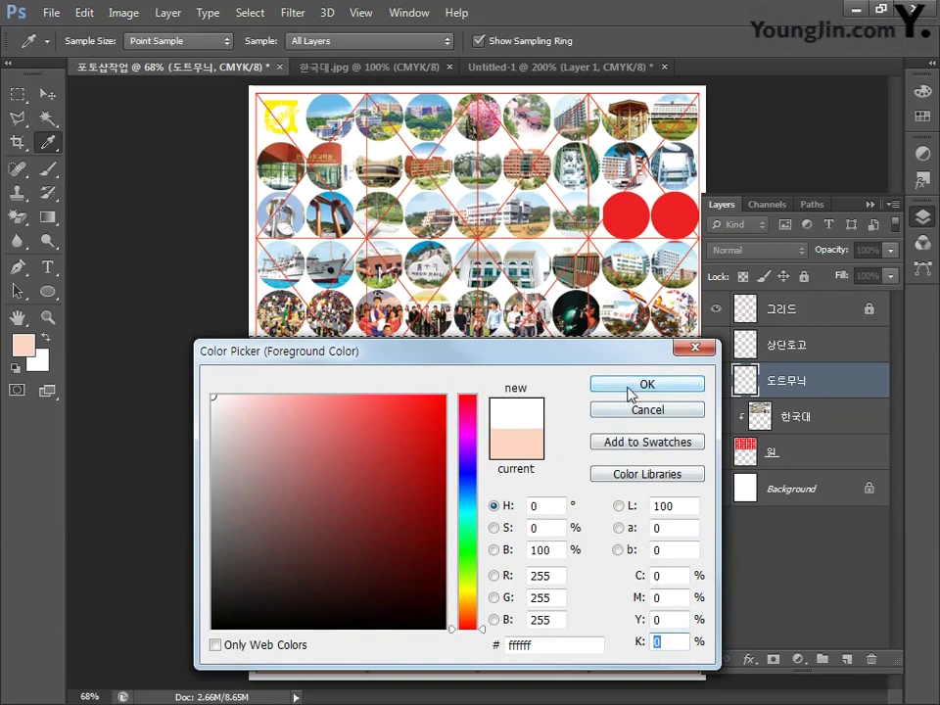
click(628, 389)
key(alt+BackSpace)
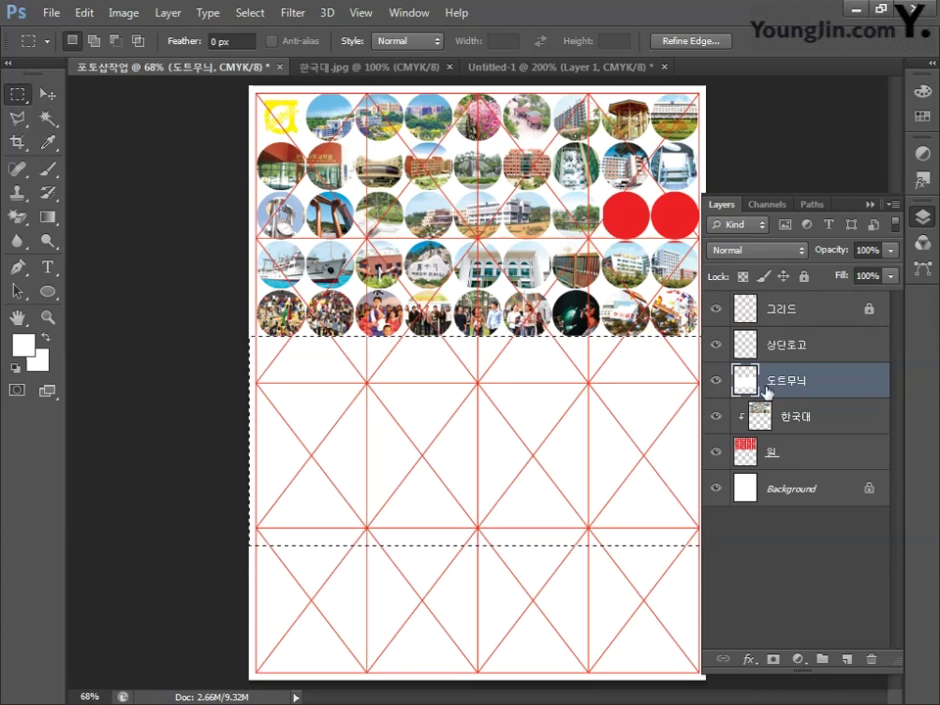
- Apply a Pattern Overlay to the 도트무늬 layer using the peach circle pattern at 6% scale
double_click(838, 382)
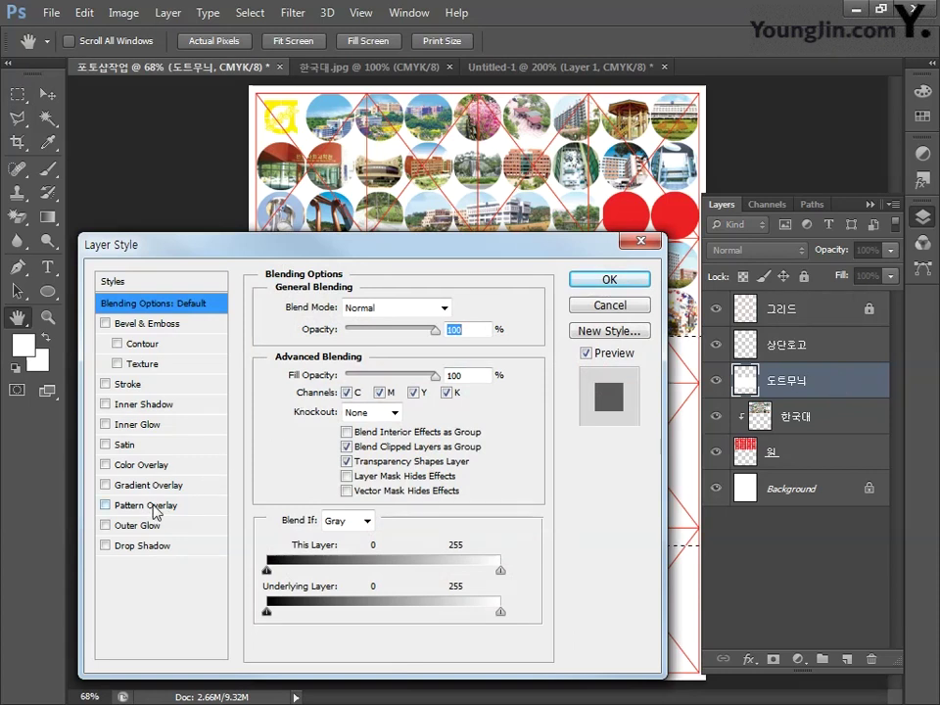
click(137, 505)
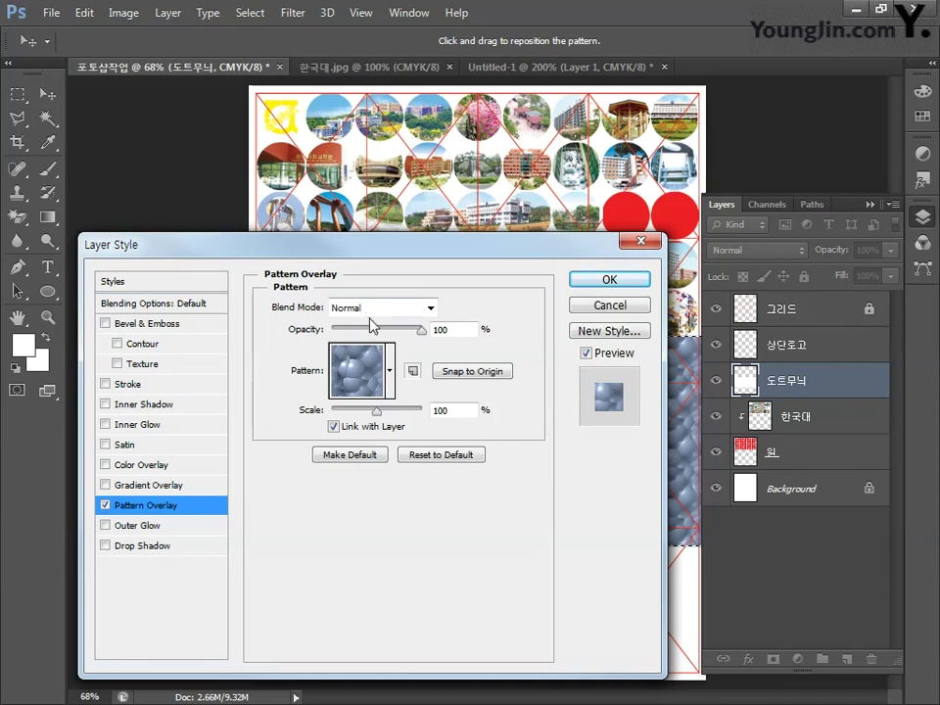
click(388, 371)
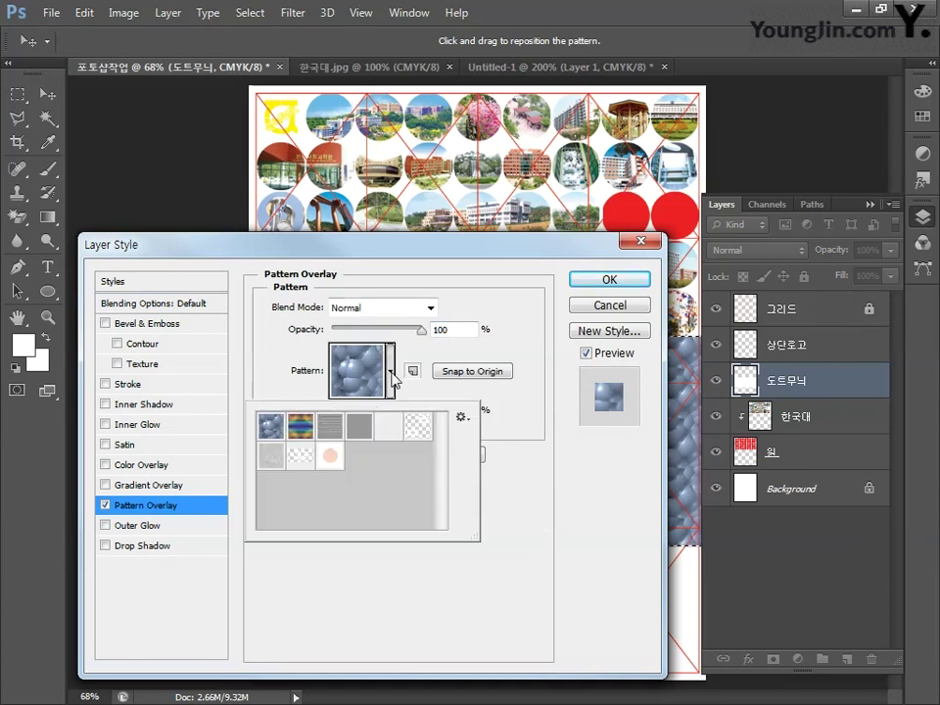
click(330, 458)
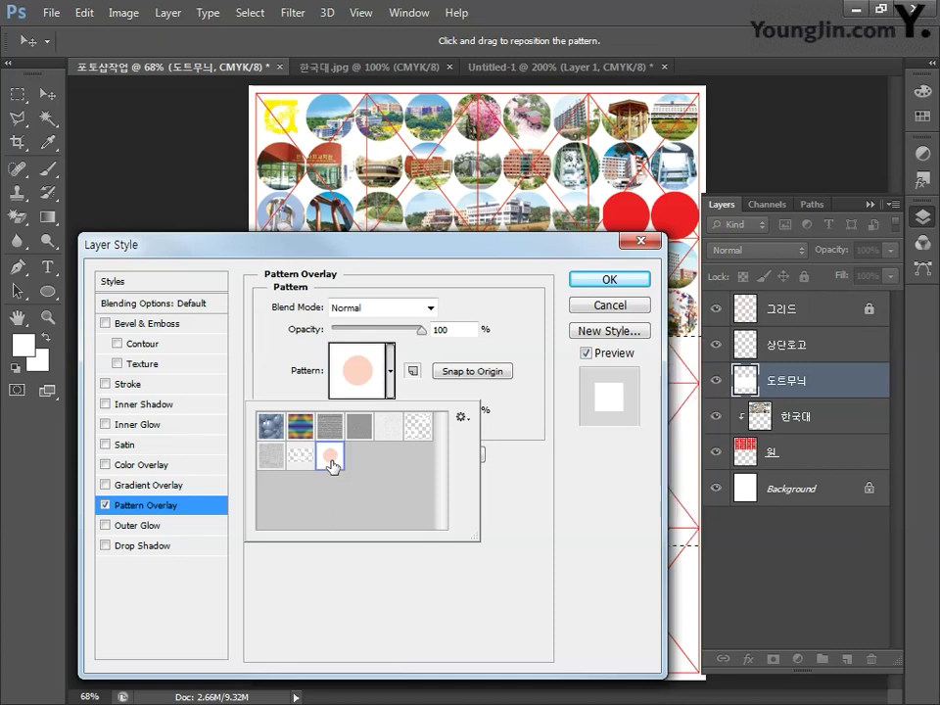
click(519, 407)
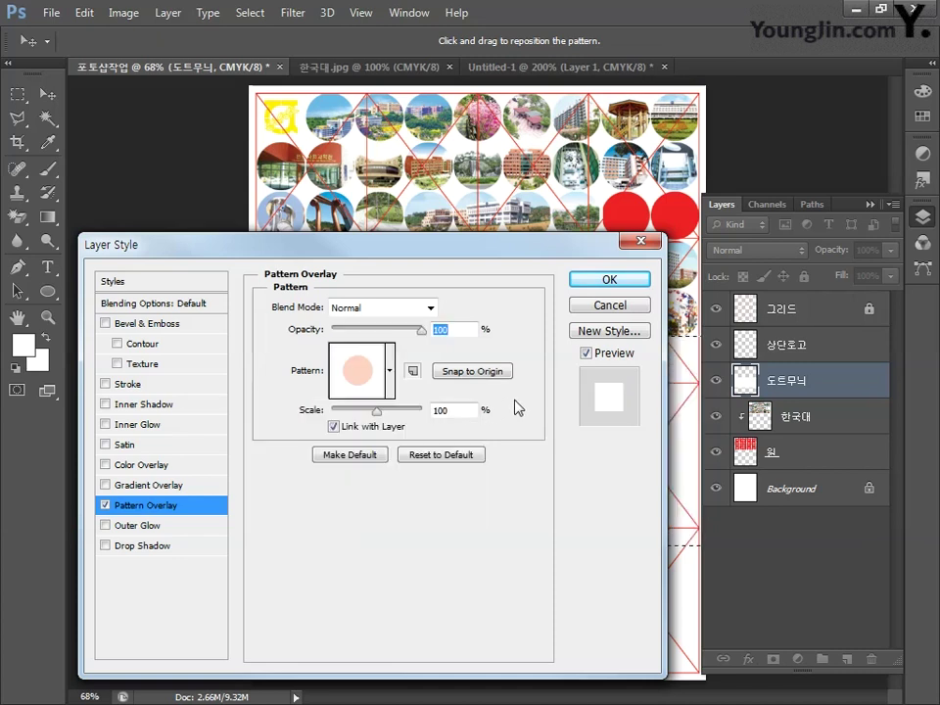
double_click(453, 410)
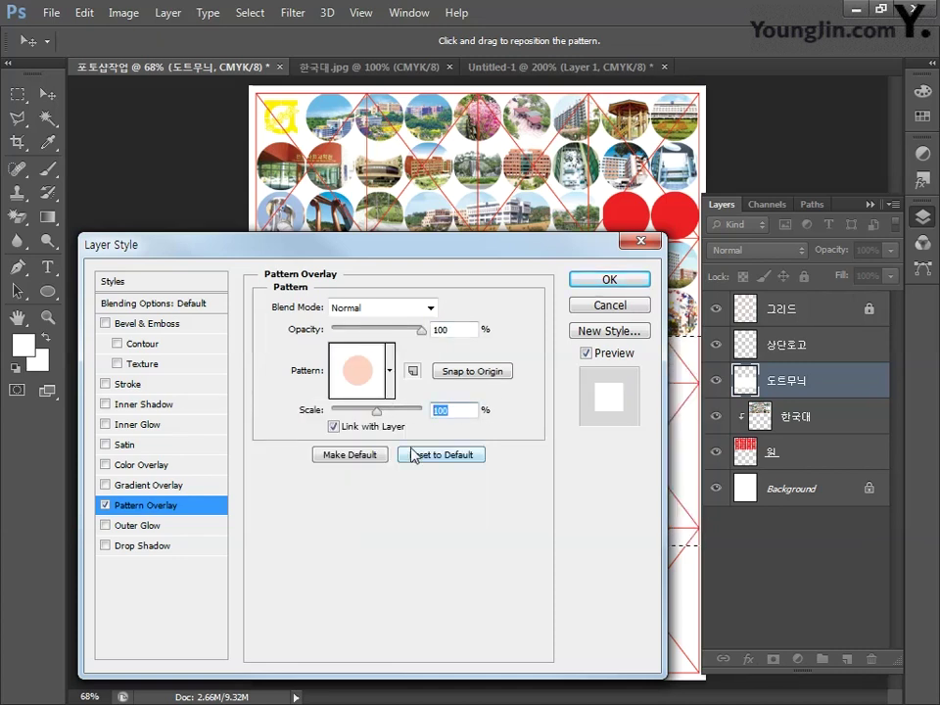
text(6)
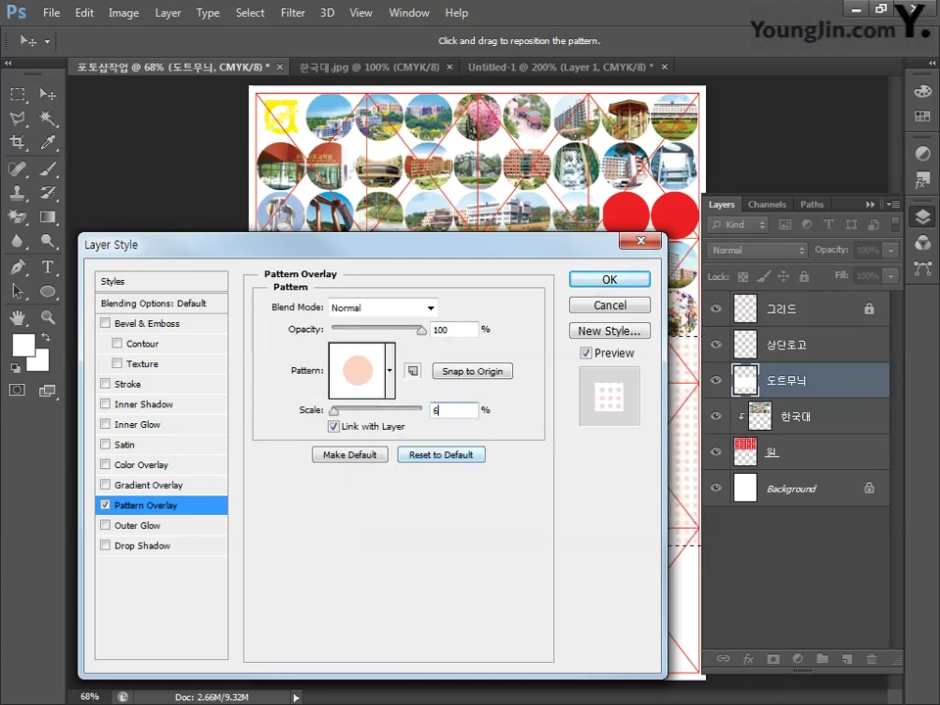
click(599, 282)
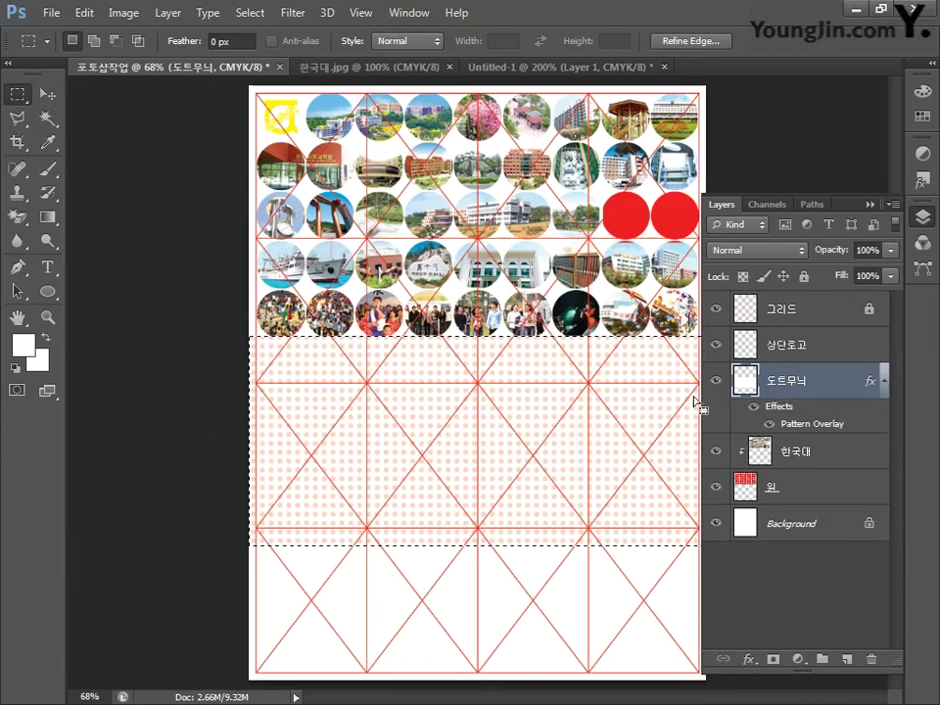
- Check the dot pattern with the 그리드 layer temporarily hidden, show the grid again, and clear the selection
click(717, 310)
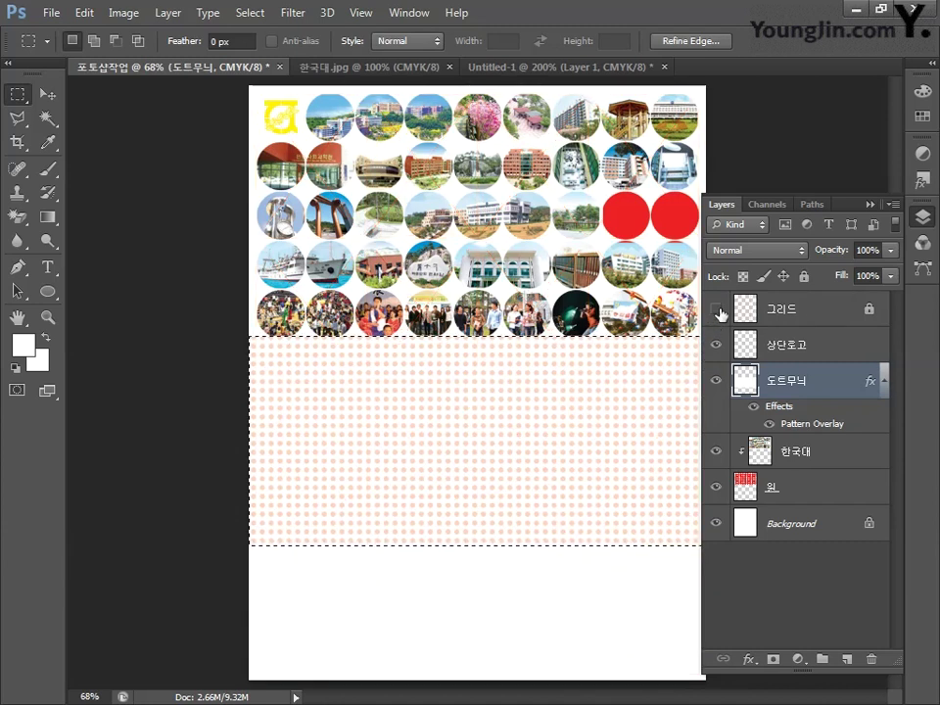
click(717, 309)
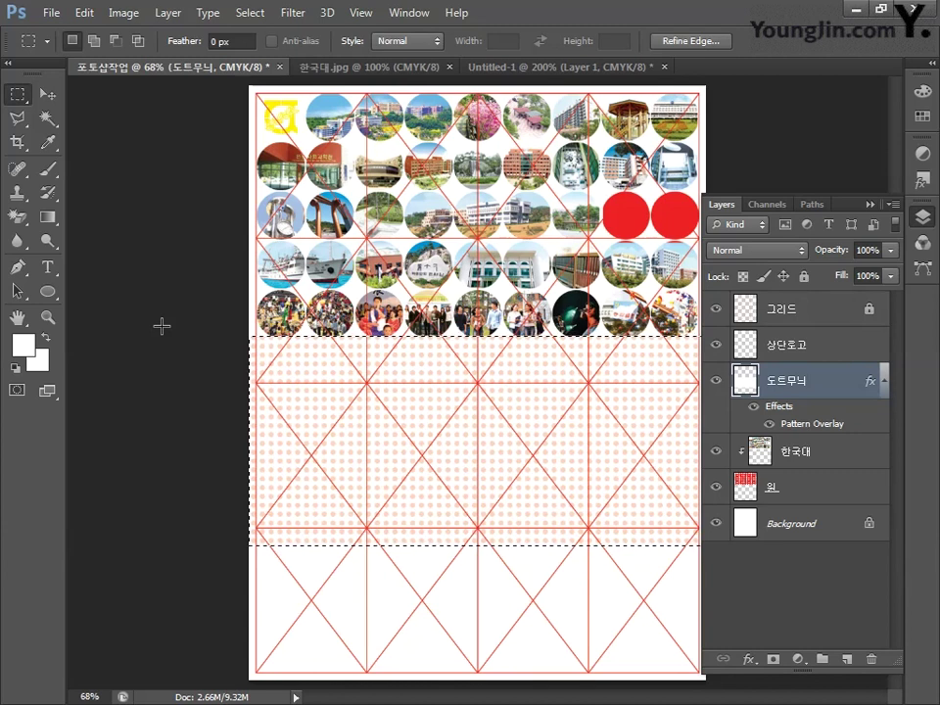
key(ctrl+d)
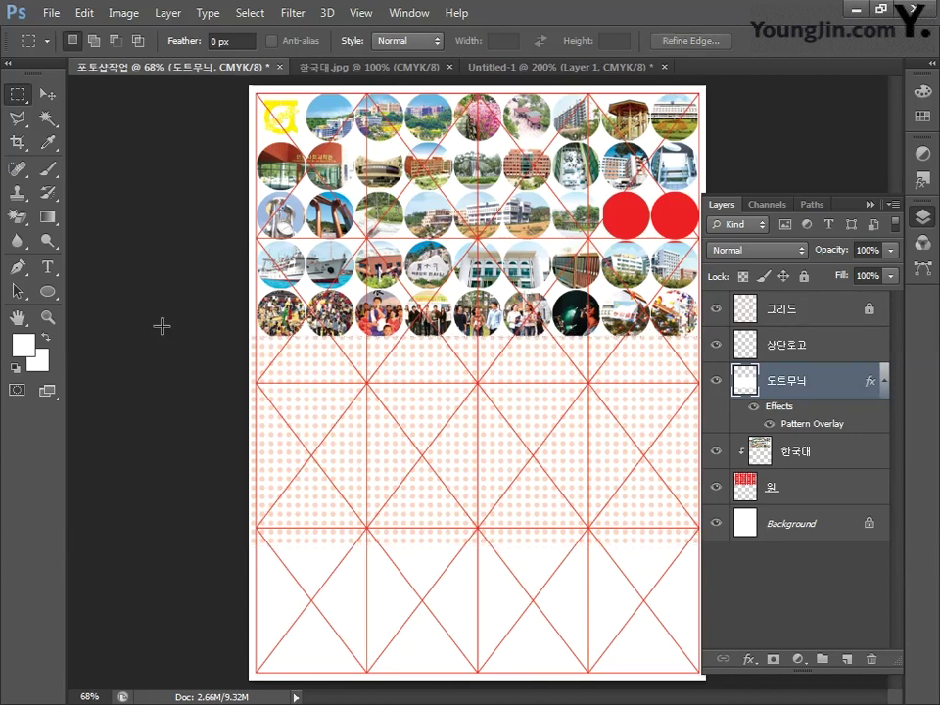
- Open the 건물 image from the 제공 파일 folder and activate the Pen tool in Path mode
click(51, 13)
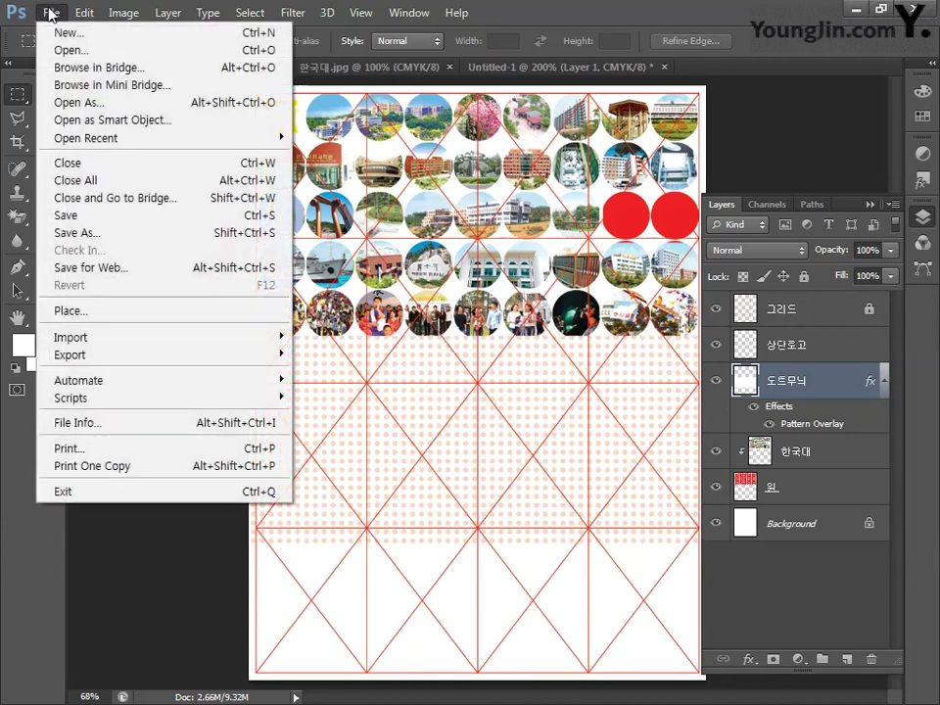
click(61, 54)
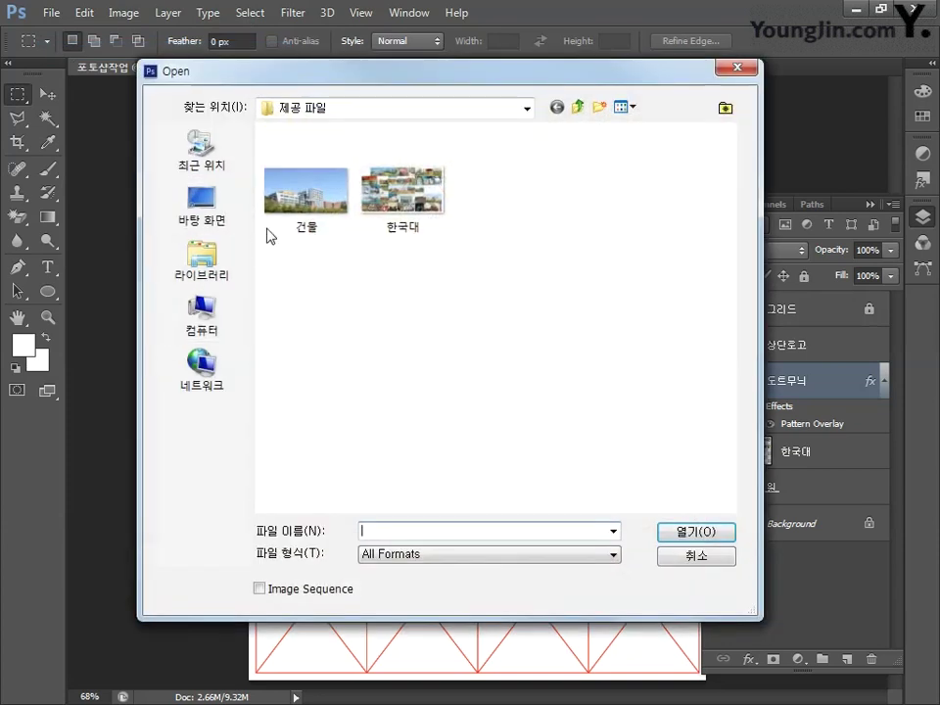
click(296, 194)
click(684, 534)
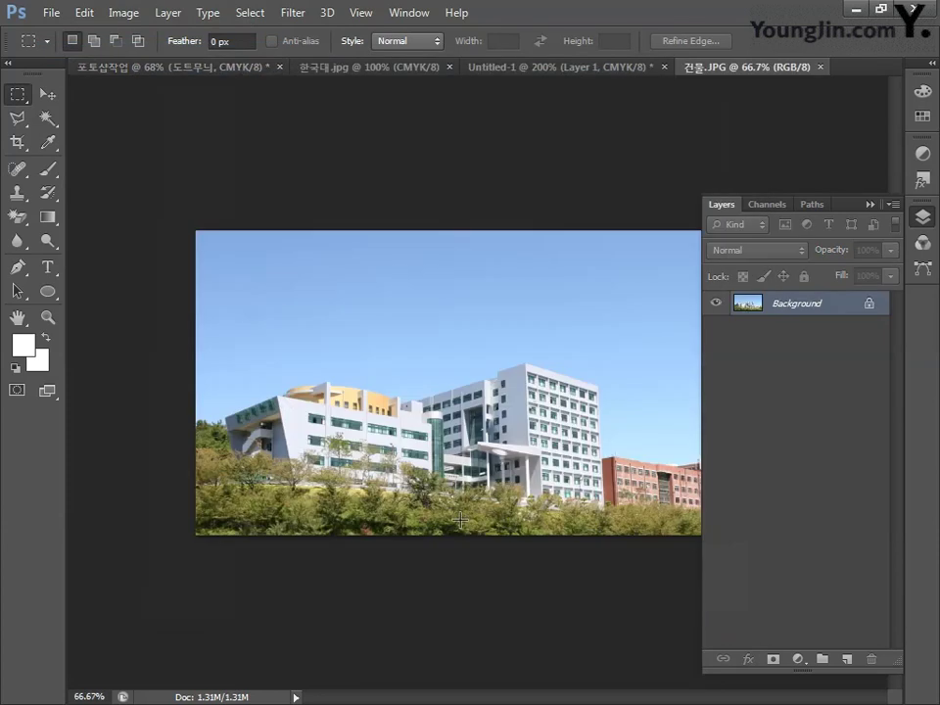
click(16, 274)
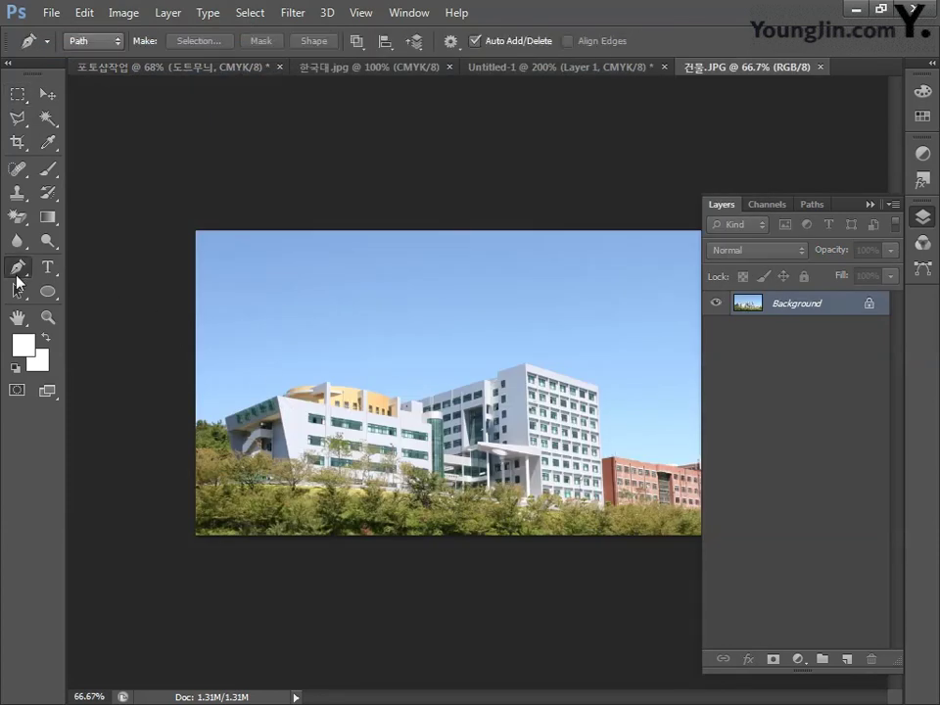
- Trace the skyline with the Pen tool in Path mode, from the photo's left edge to the raised wall beside the yellow roof
click(95, 41)
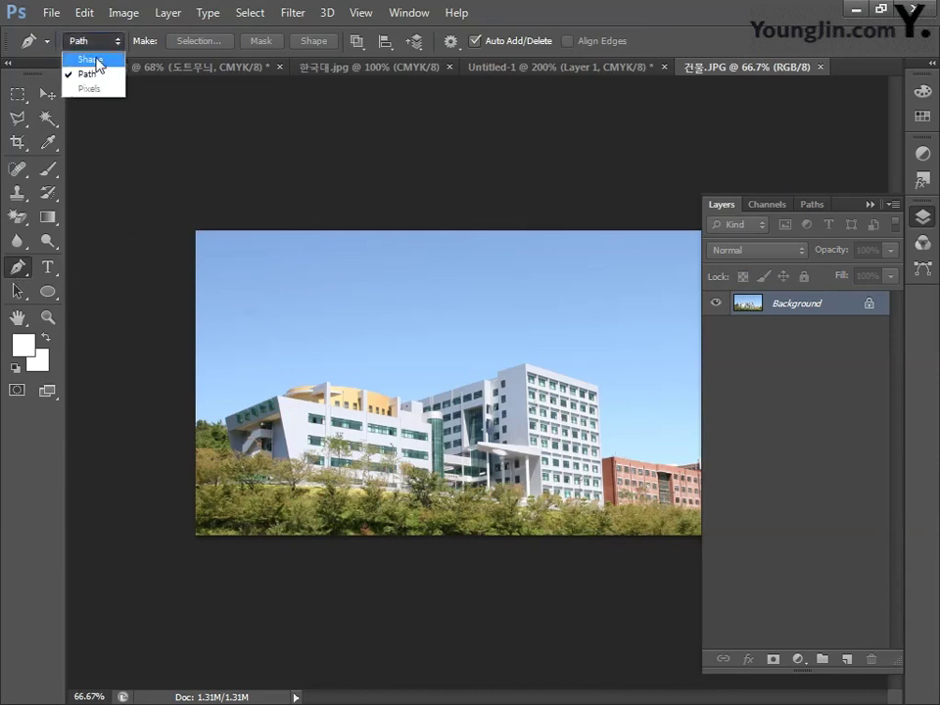
click(87, 74)
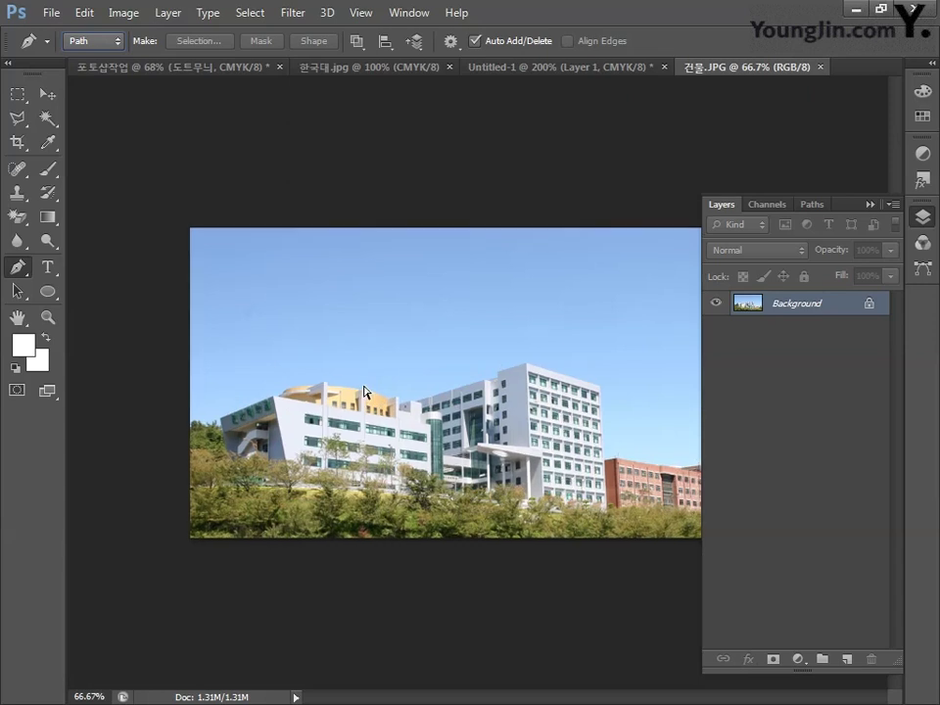
key(ctrl+plus)
key(ctrl+plus)
scroll(650, 388, left, 5)
click(233, 456)
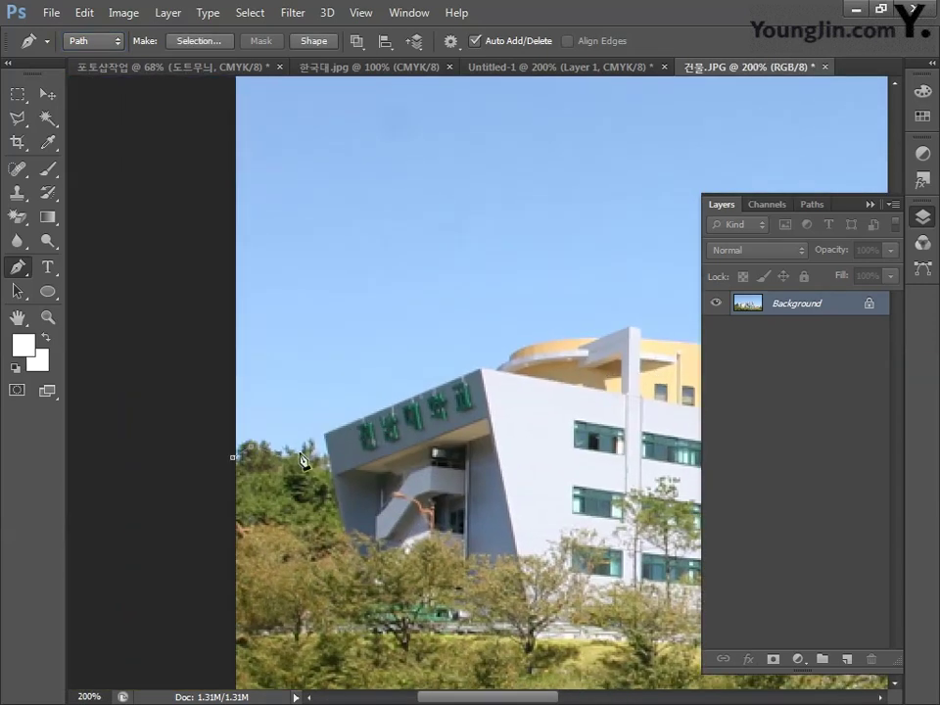
drag(495, 371, 509, 364)
click(577, 341)
click(628, 327)
click(642, 340)
drag(644, 350, 401, 344)
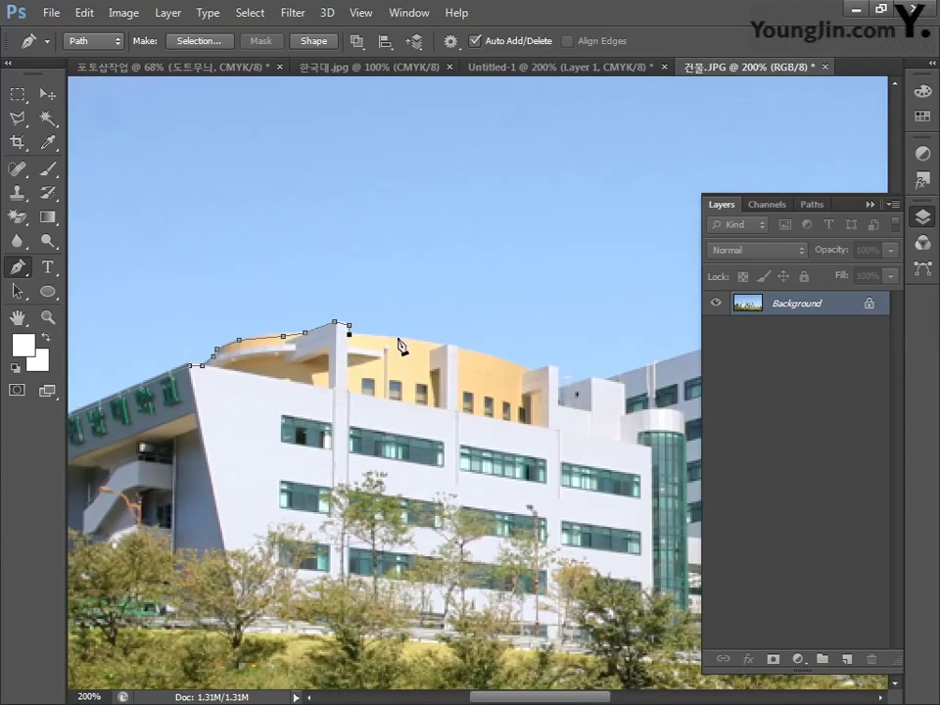
- Continue the path along the curved yellow roof and its white pillar to the small white rooftop block
click(398, 338)
click(451, 346)
click(508, 361)
click(531, 370)
click(557, 365)
click(558, 387)
click(591, 378)
click(604, 379)
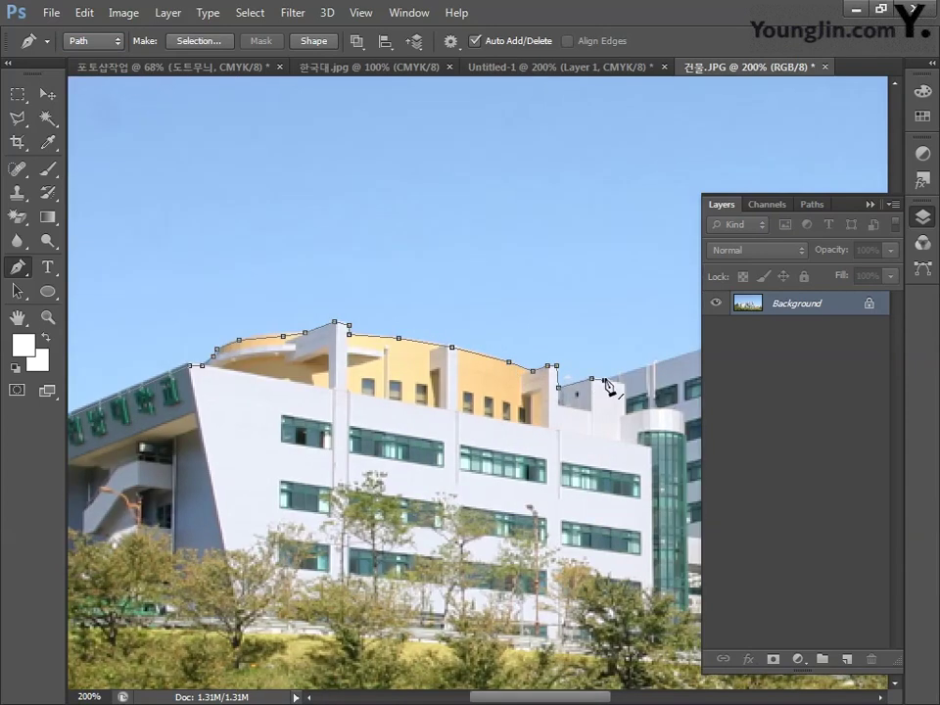
- Continue the path over the tall white tower's roofline and down its far side to the red brick building
drag(607, 385, 373, 316)
click(373, 317)
click(403, 288)
click(489, 266)
drag(489, 266, 336, 337)
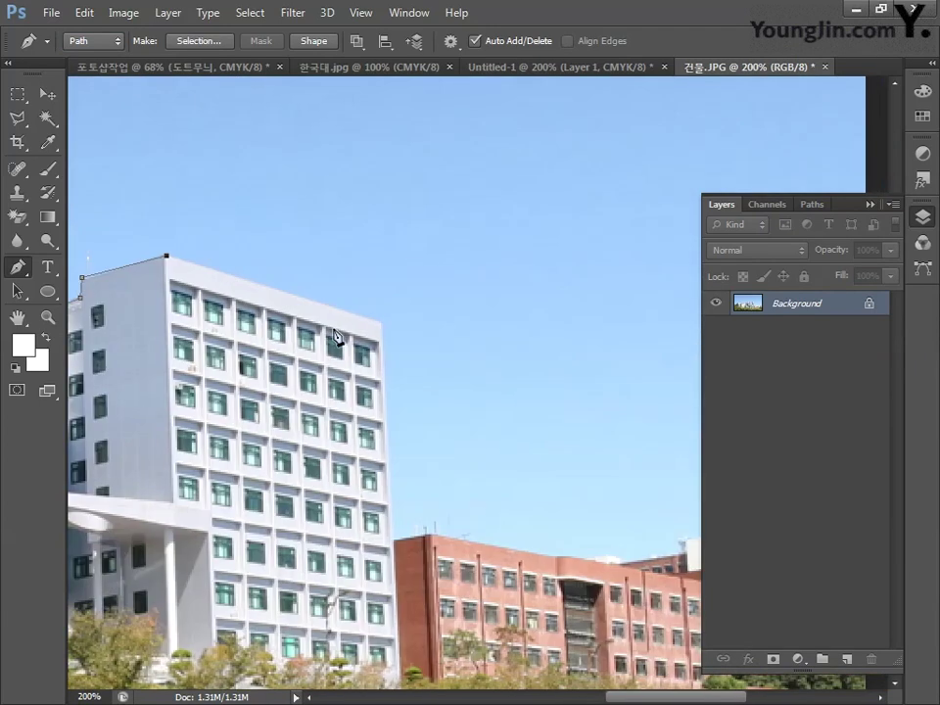
click(381, 321)
click(394, 540)
- Continue the path along the red brick building's roof and the white and brick rooftops behind it
click(433, 537)
click(550, 556)
click(578, 556)
click(601, 556)
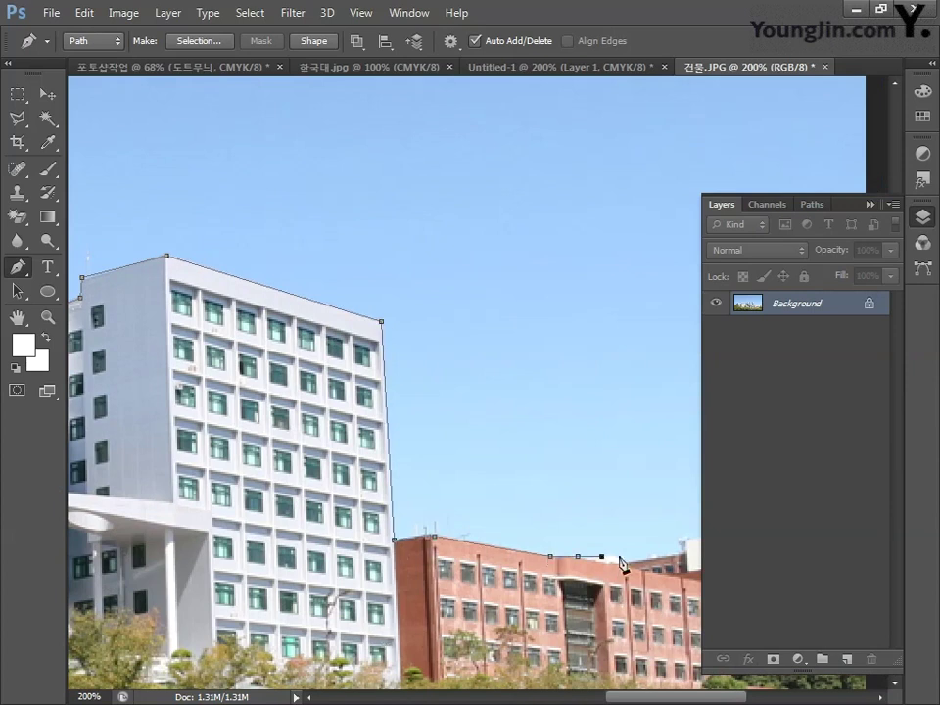
drag(619, 563, 274, 563)
click(274, 557)
click(274, 566)
click(341, 544)
click(386, 534)
click(403, 539)
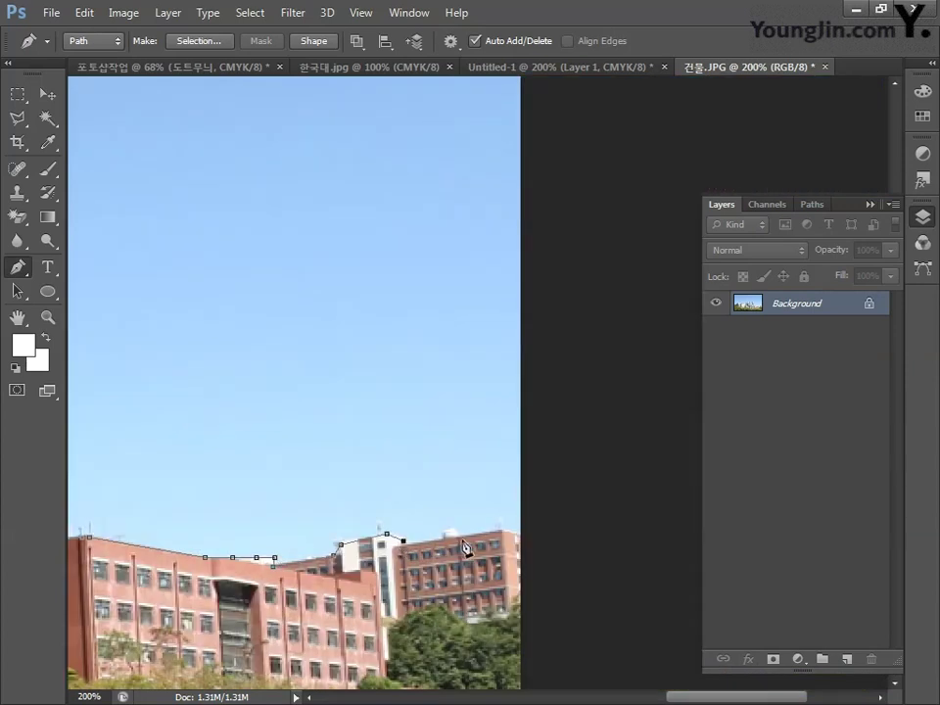
- Close the path around the photo's lower part, just outside the image edges, and convert it to a selection
scroll(598, 587, down, 3)
scroll(334, 607, left, 6)
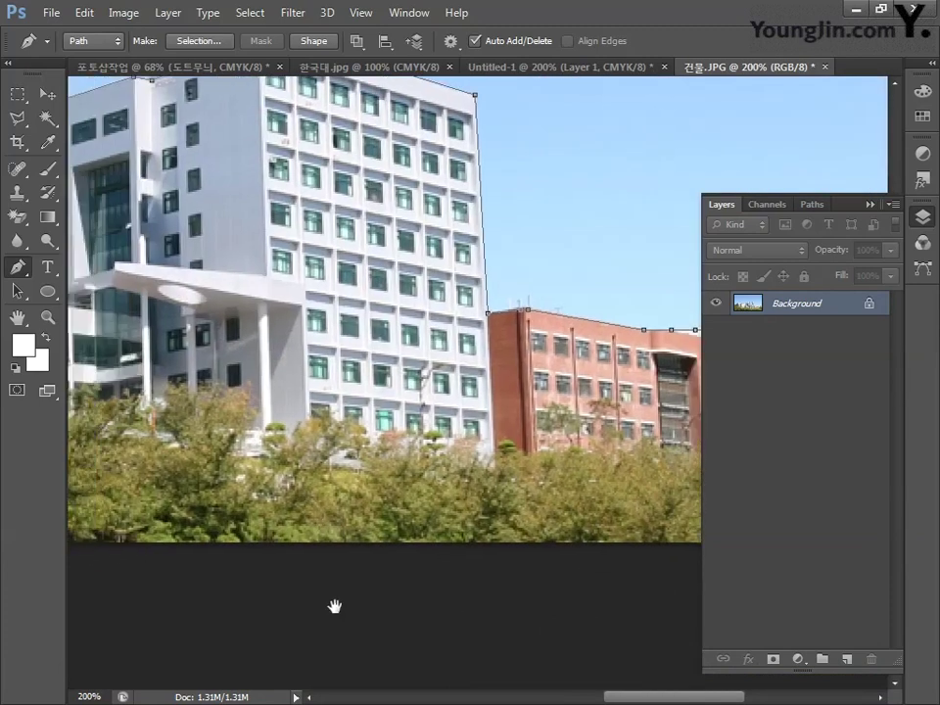
scroll(176, 610, left, 4)
scroll(141, 510, down, 1)
scroll(151, 238, left, 2)
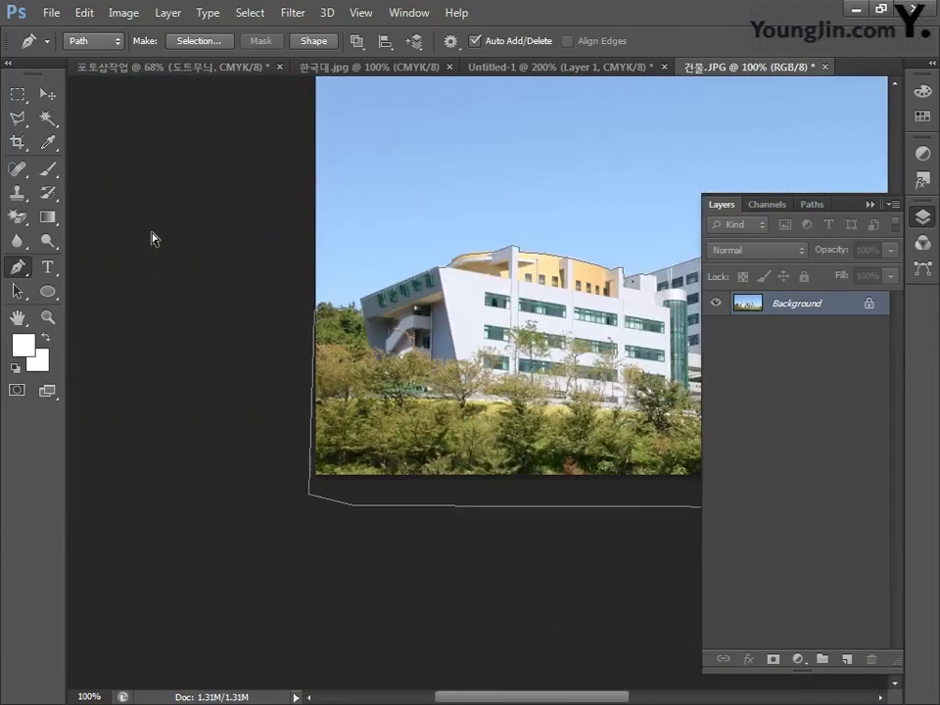
scroll(152, 238, down, 1)
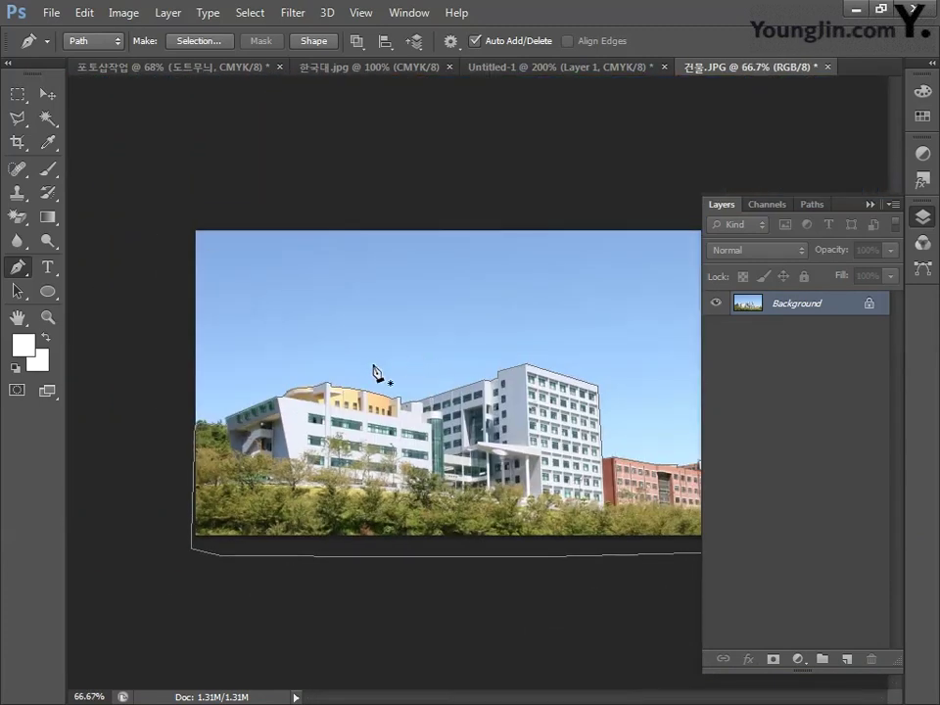
key(ctrl+Return)
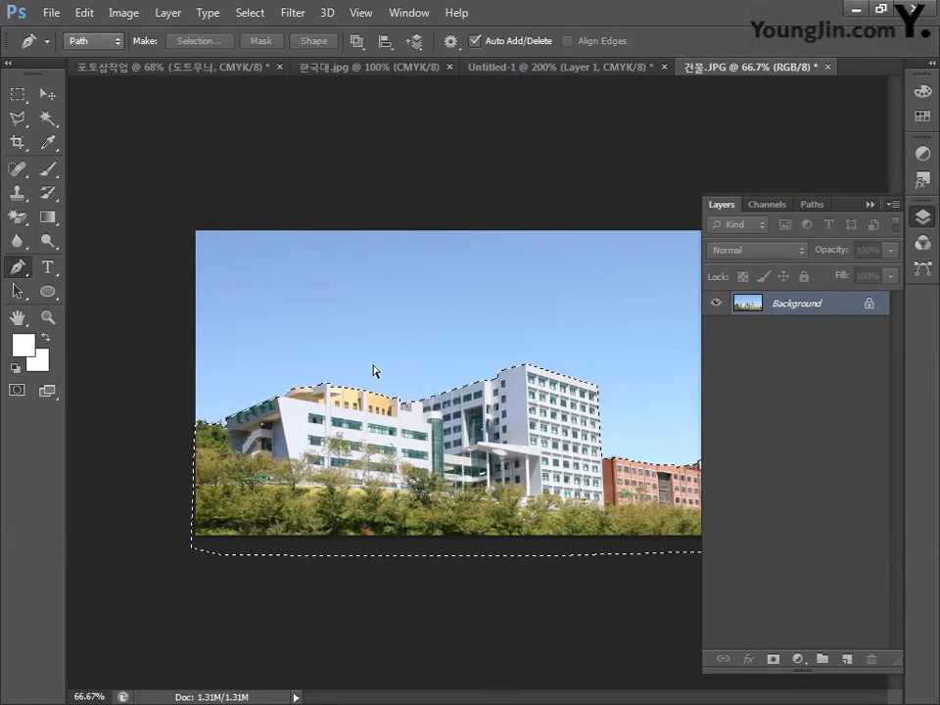
- Paste the cut-out building into the 포토샵작업 poster, scale it to about 68%, and move it onto the dot pattern band
click(149, 67)
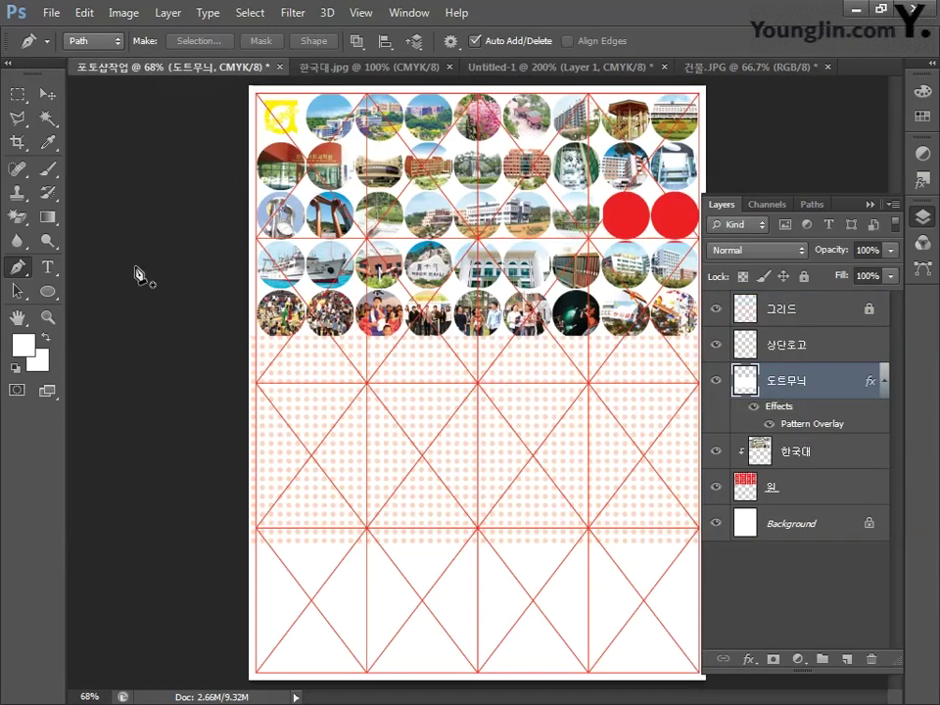
key(ctrl+v)
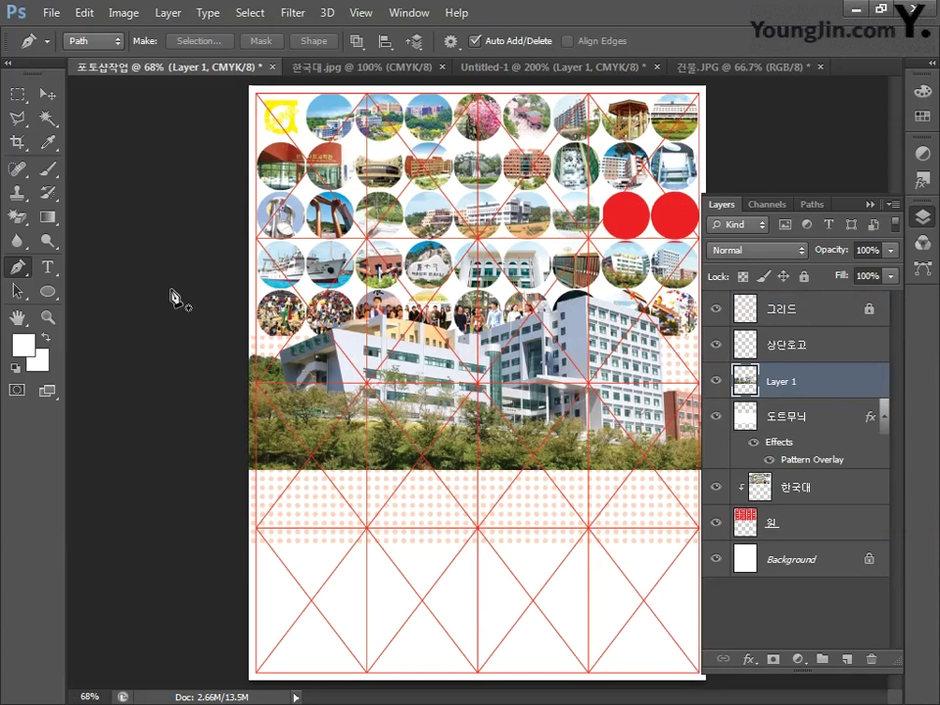
key(ctrl+t)
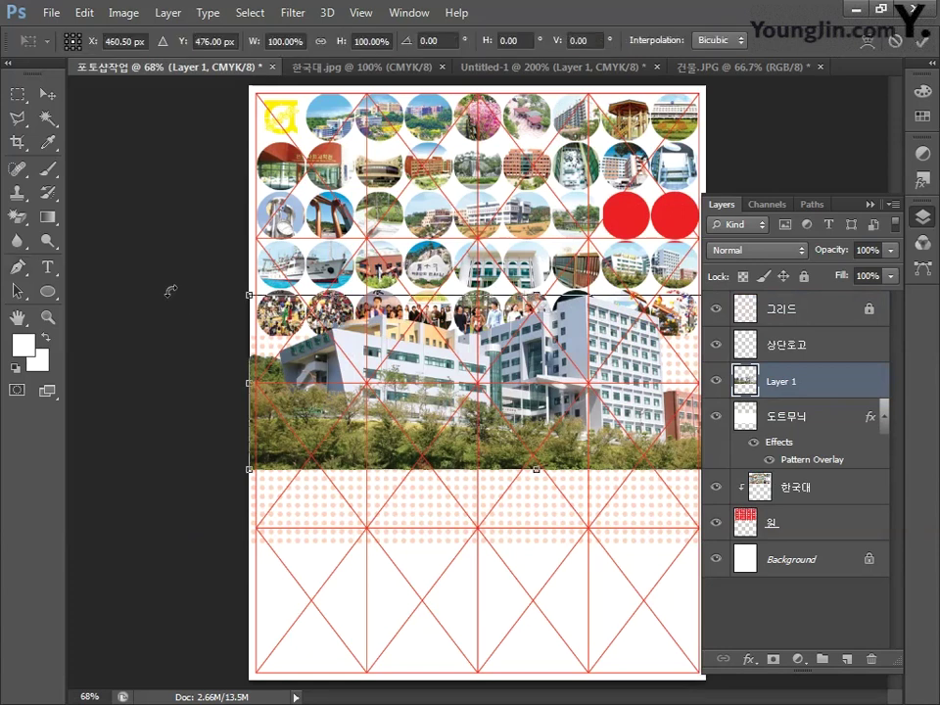
drag(239, 294, 412, 412)
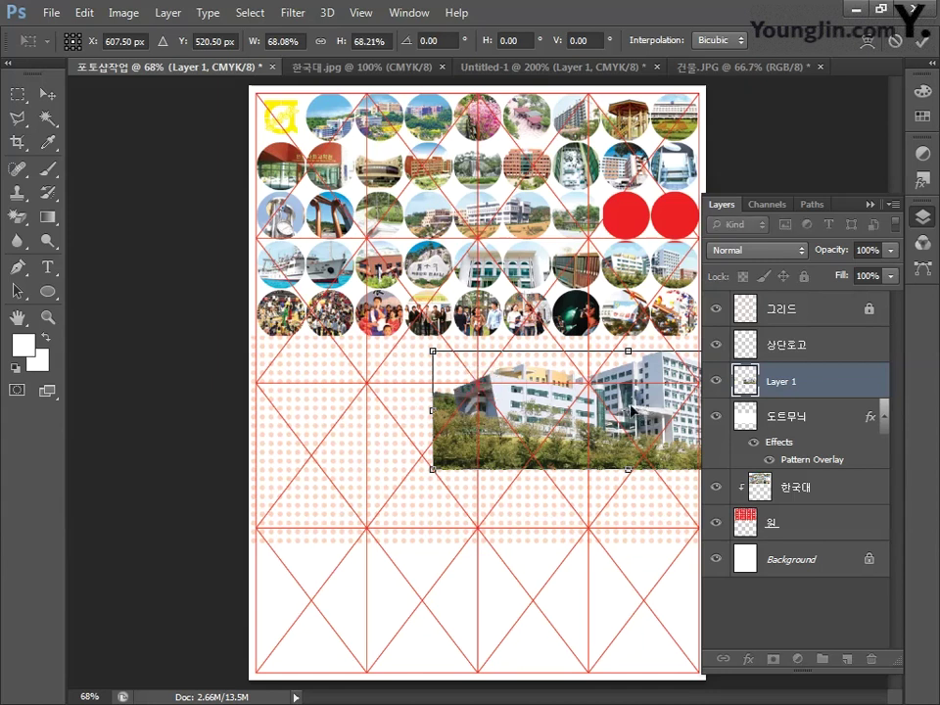
drag(633, 411, 459, 432)
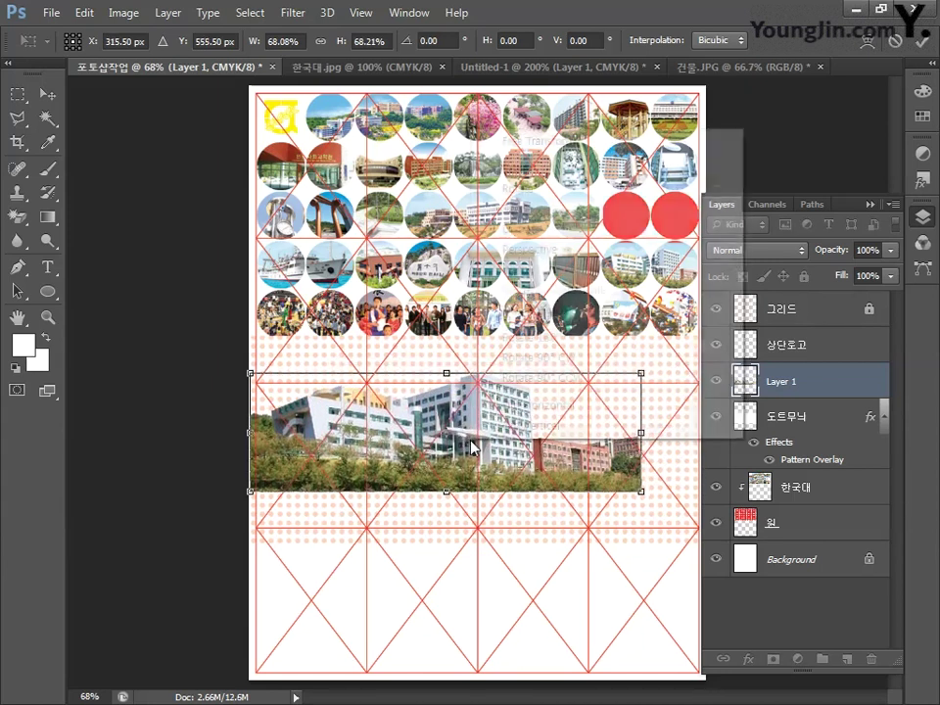
- Flip the building horizontally, place it against the grid's right edge at the dot band's base, and enlarge it to about 73%
right_click(469, 441)
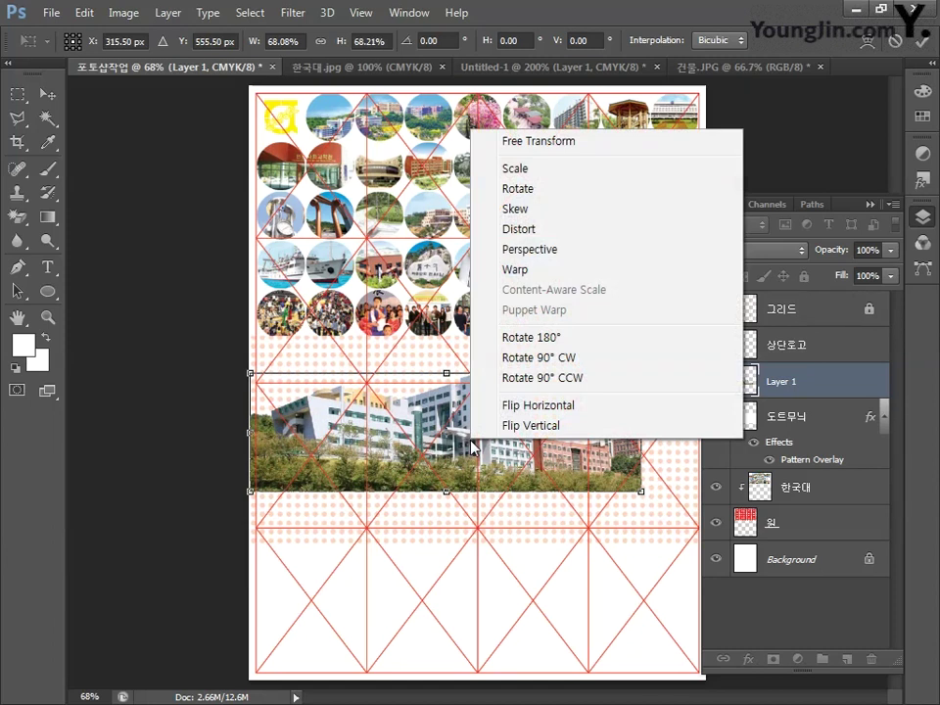
click(519, 405)
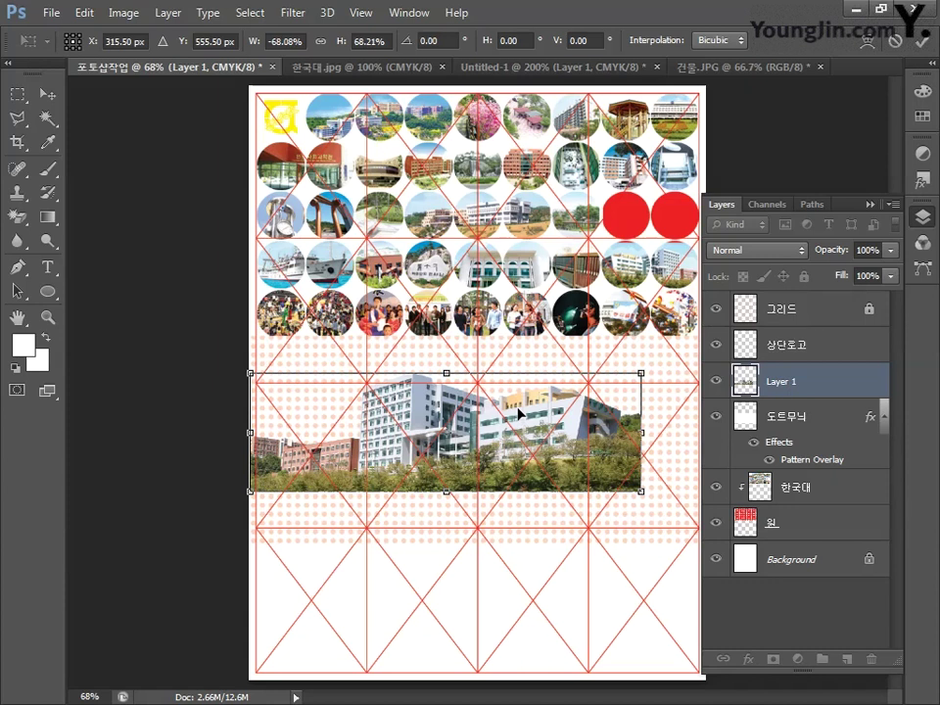
drag(518, 414, 576, 468)
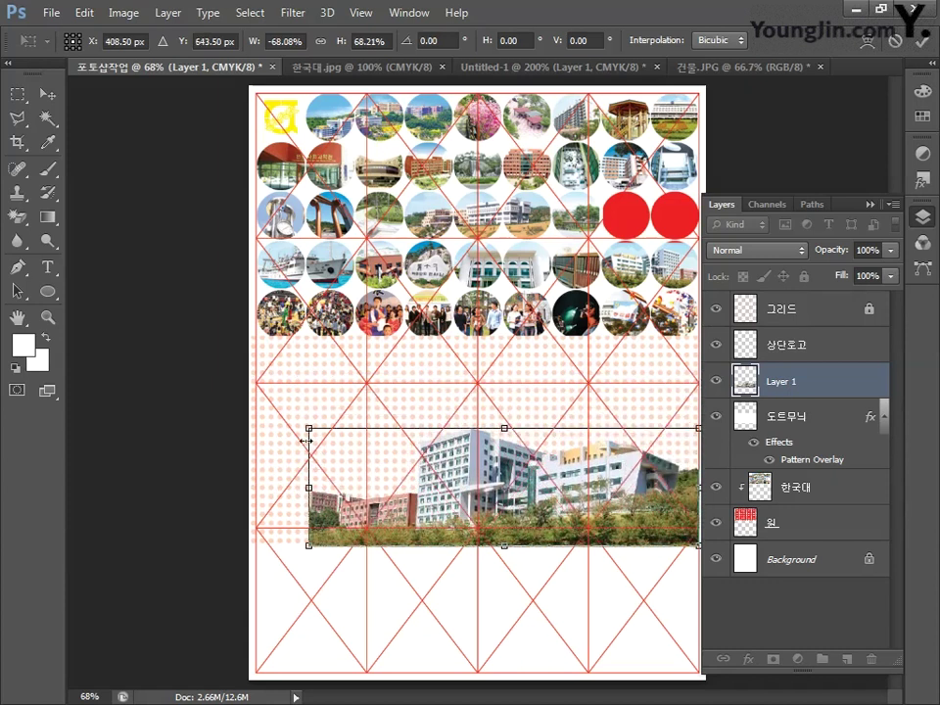
drag(307, 440, 282, 423)
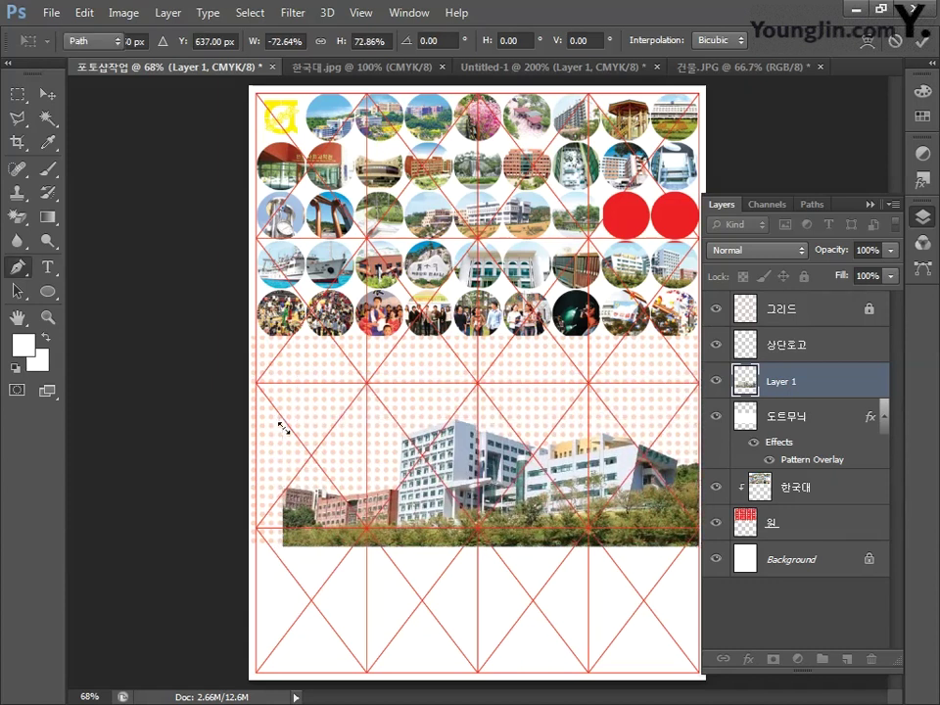
key(Return)
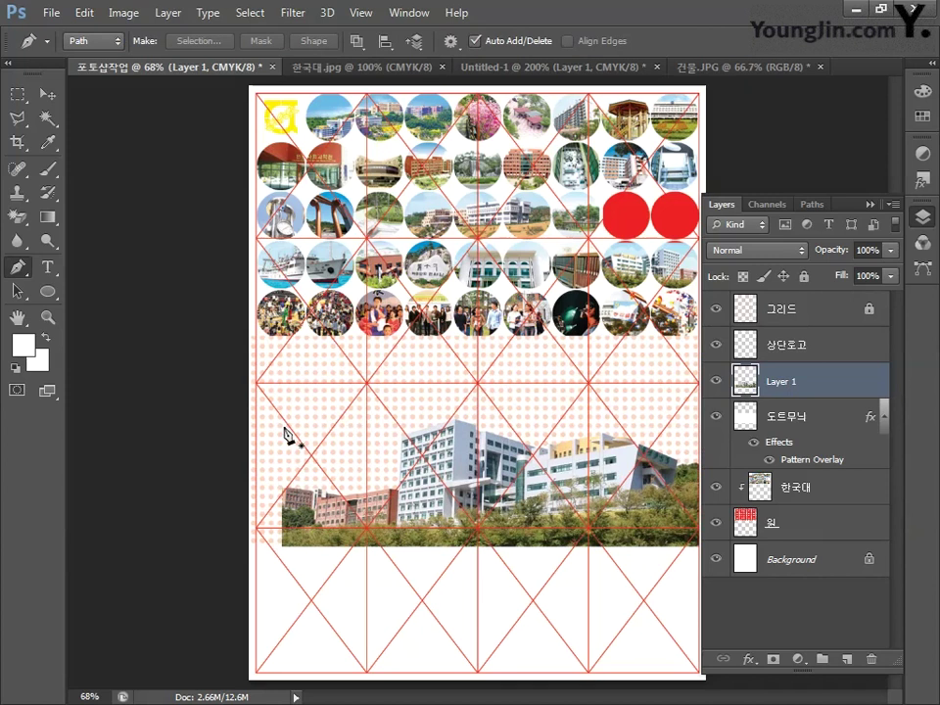
- Rename the pasted building layer as 건물
double_click(780, 380)
text(건물)
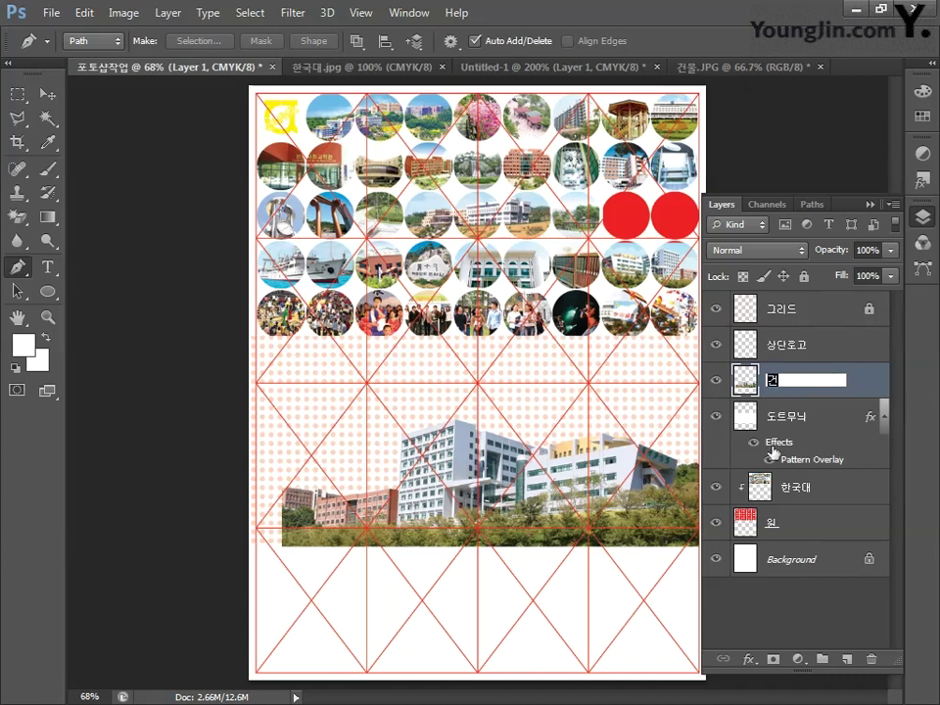
key(Return)
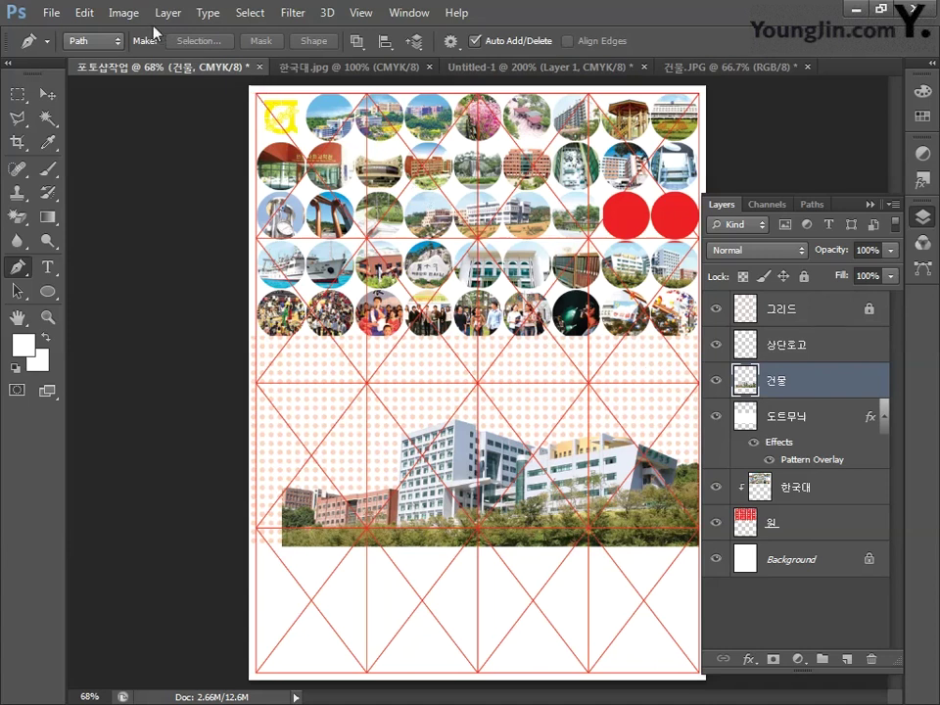
- Convert the poster's colour mode to RGB Color without flattening the layers
click(123, 13)
mouse_move(149, 36)
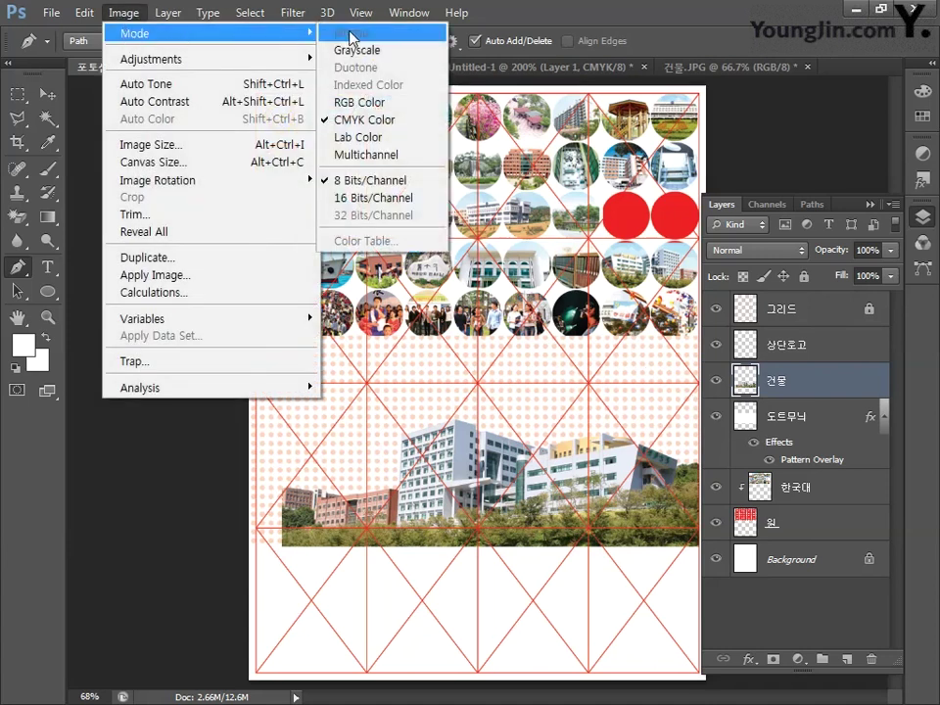
click(363, 103)
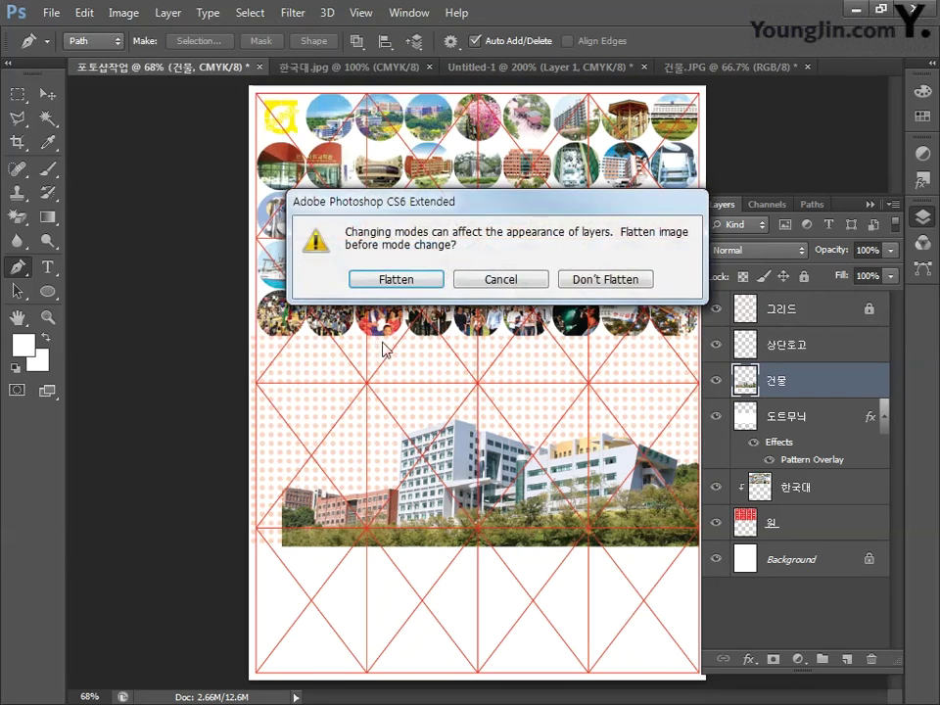
click(606, 280)
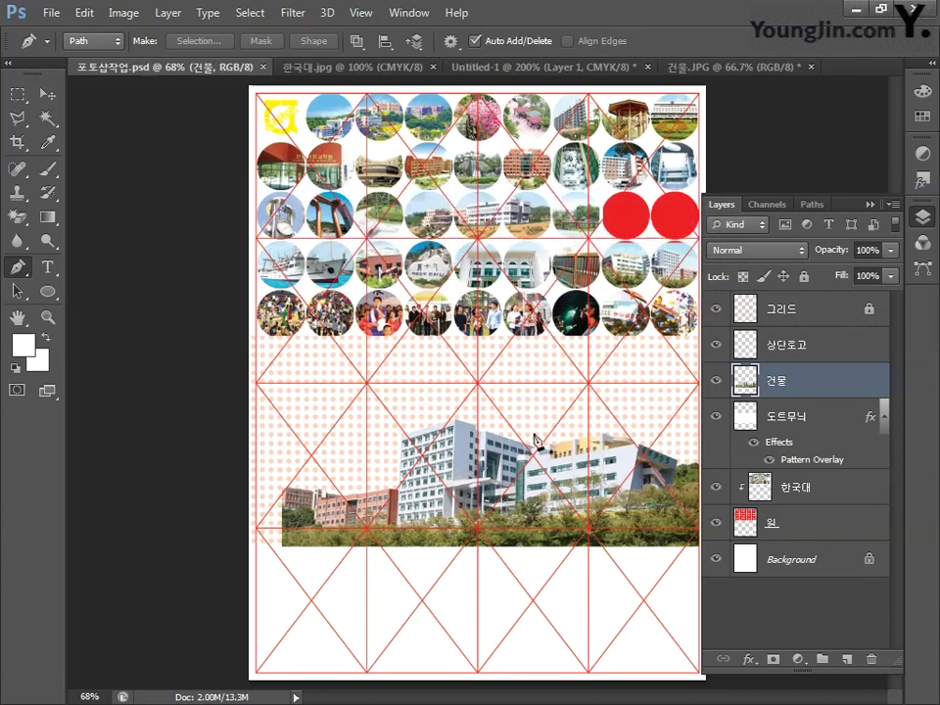
- Set the foreground colour to a very dark grey
click(23, 344)
drag(221, 518, 212, 585)
click(623, 387)
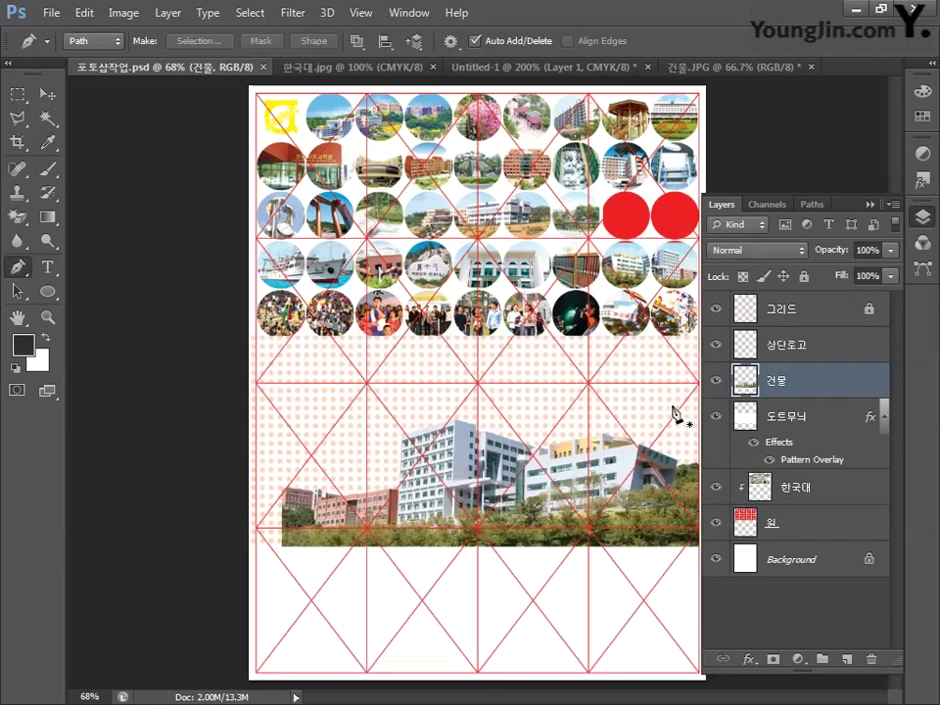
- Apply the Photocopy filter from the Filter Gallery to the 건물 layer with Detail 2 and Darkness 10
click(294, 14)
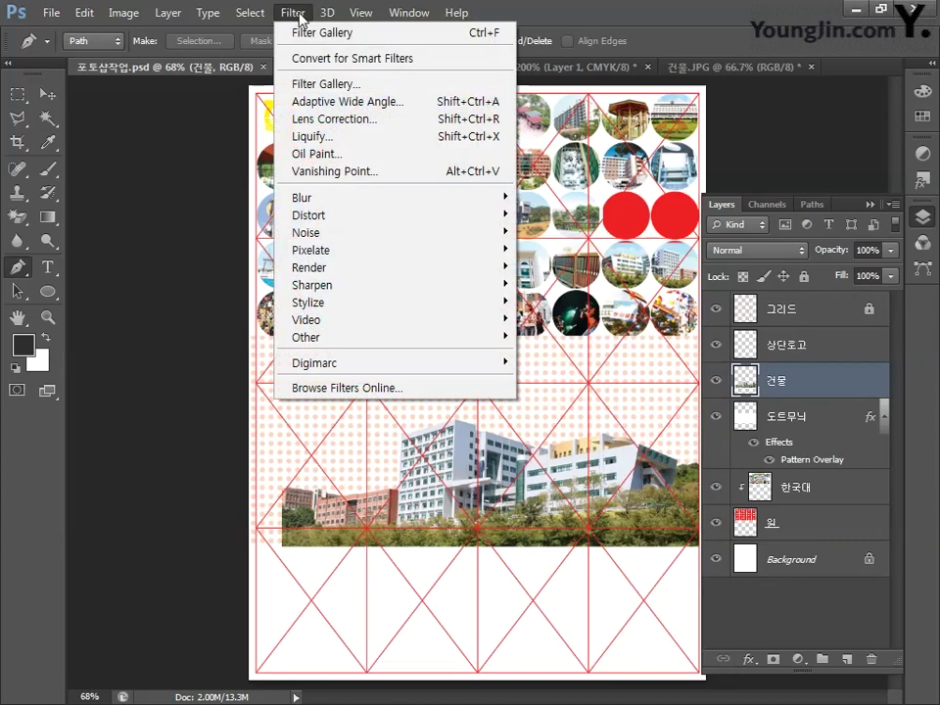
click(308, 84)
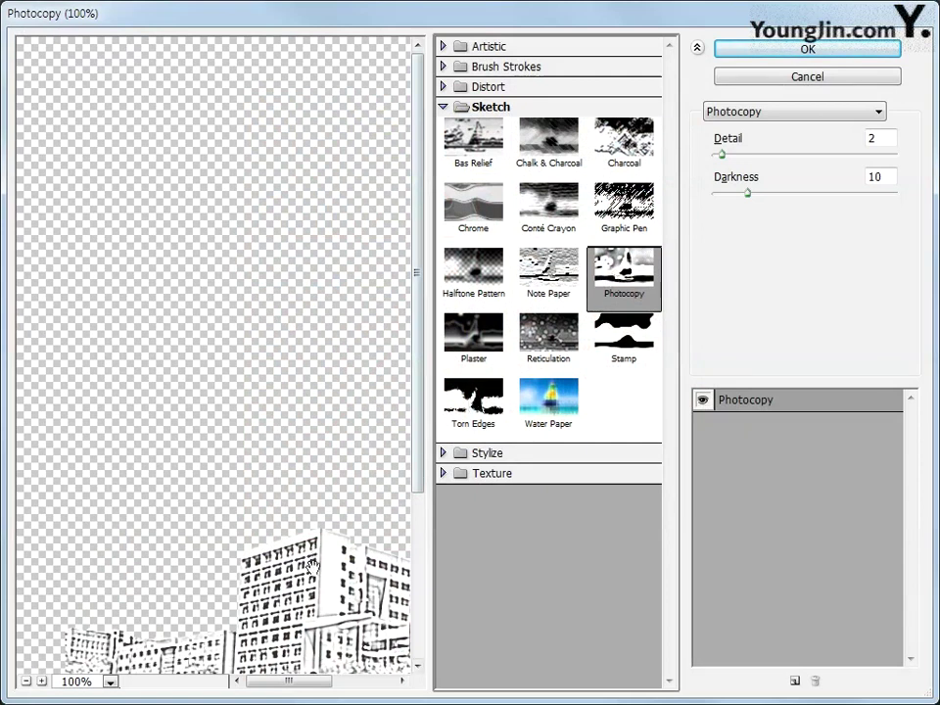
drag(235, 424, 242, 311)
click(816, 143)
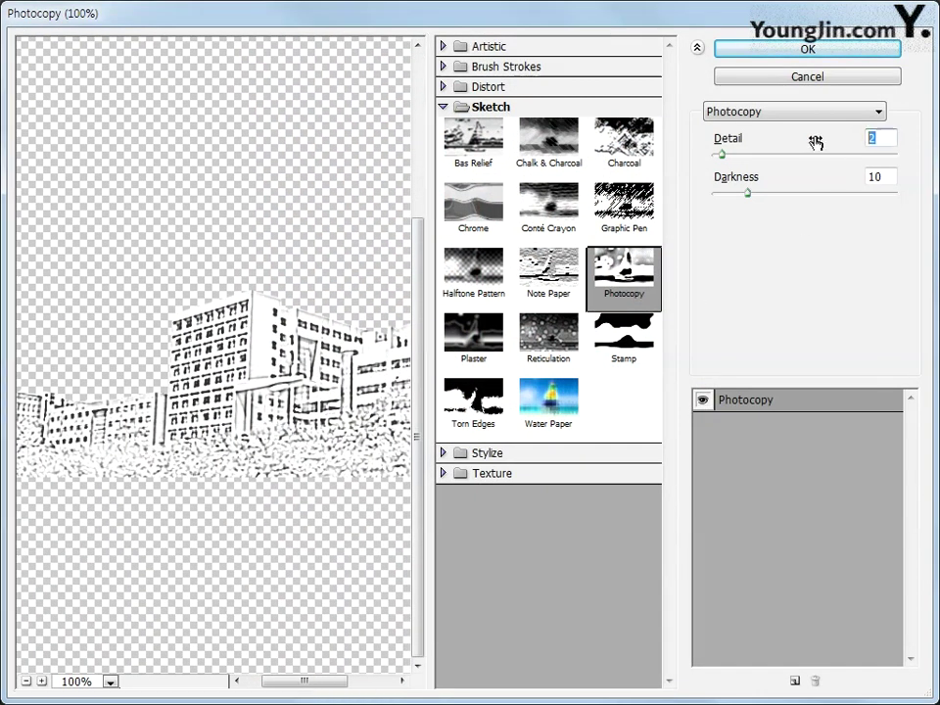
click(887, 176)
click(805, 182)
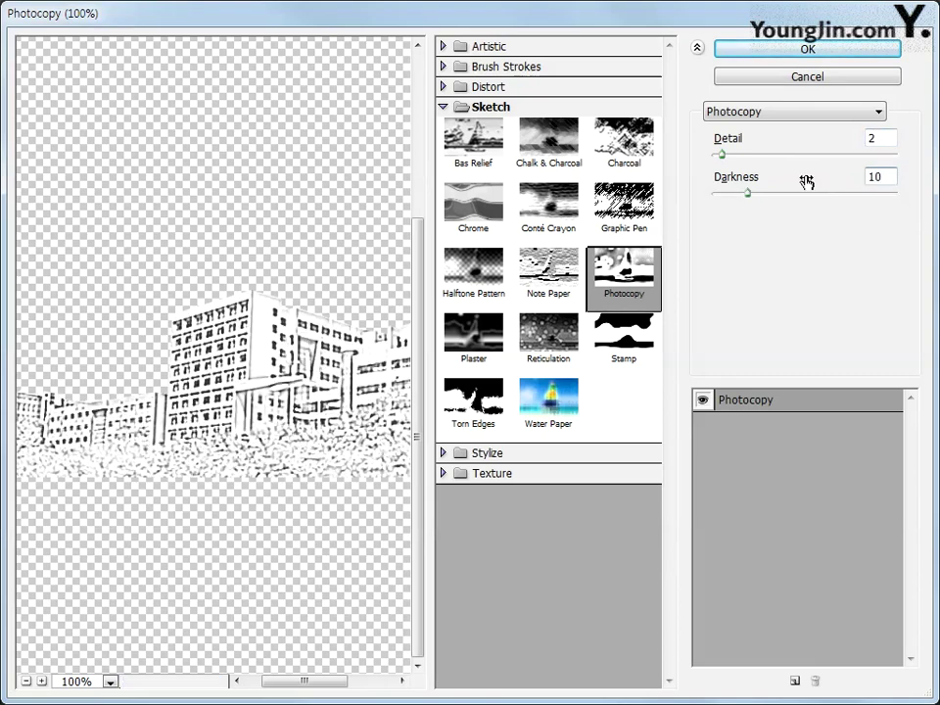
click(798, 50)
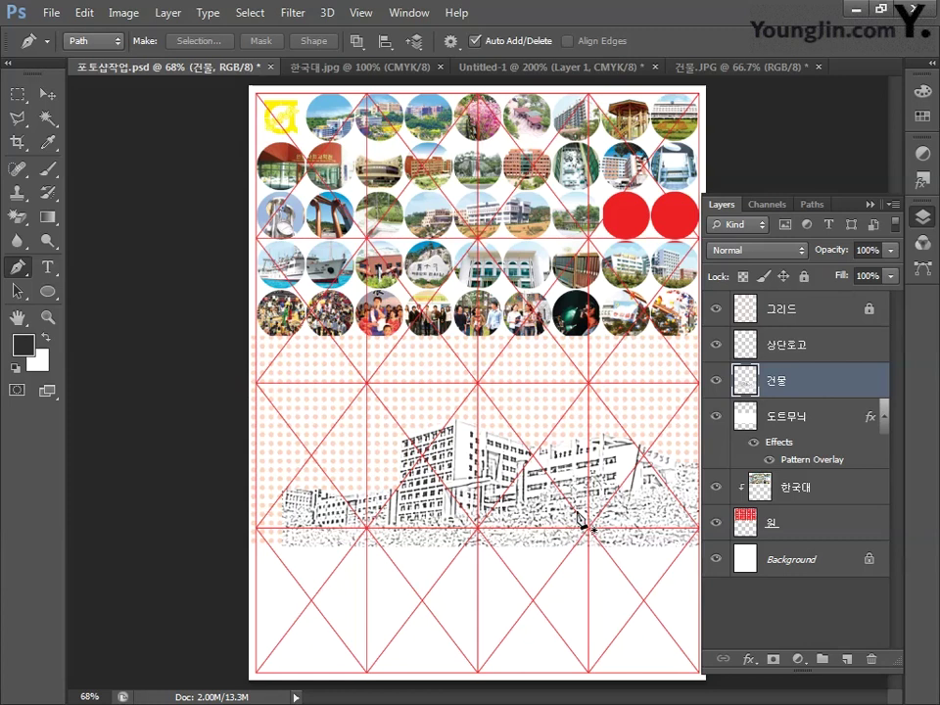
- Lighten the 건물 layer with a Levels adjustment, setting the midtone input level to 1.37
click(123, 13)
mouse_move(138, 59)
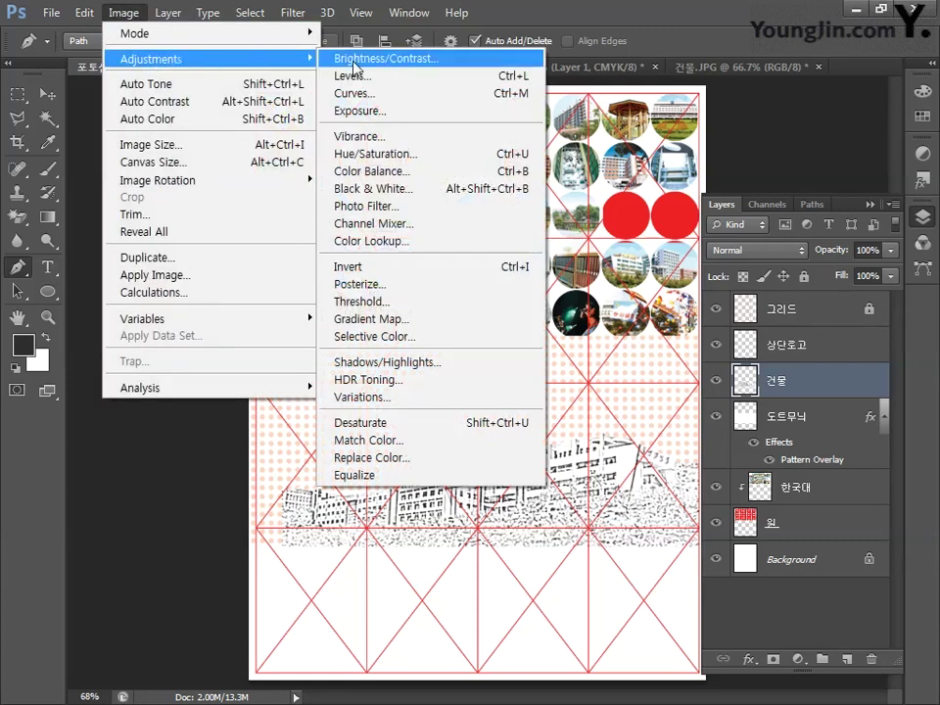
click(399, 85)
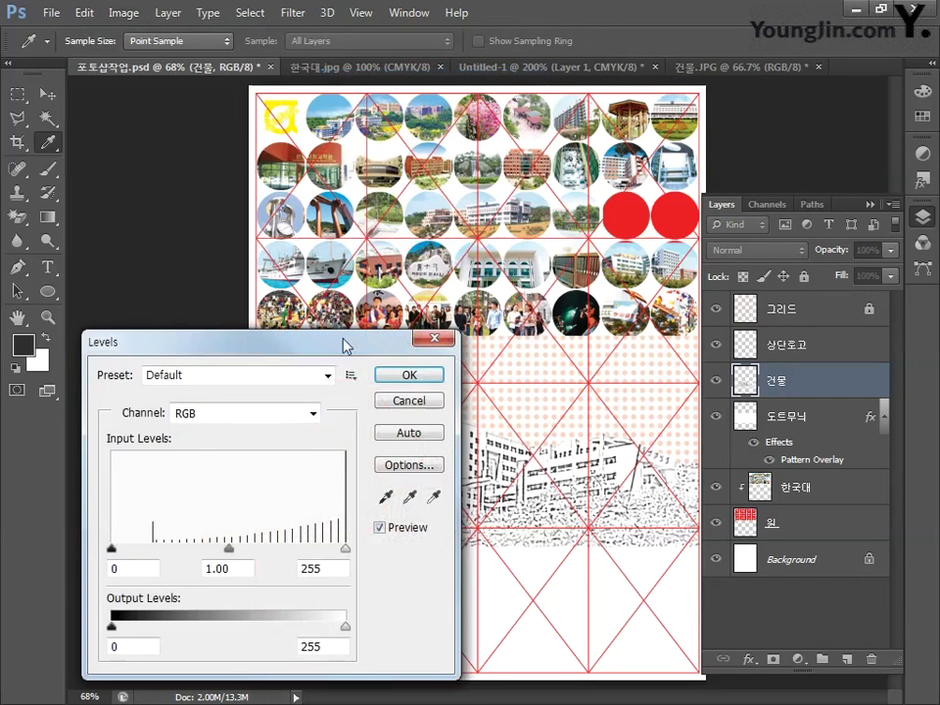
mouse_move(338, 220)
mouse_down()
mouse_move(333, 310)
mouse_move(339, 221)
mouse_up()
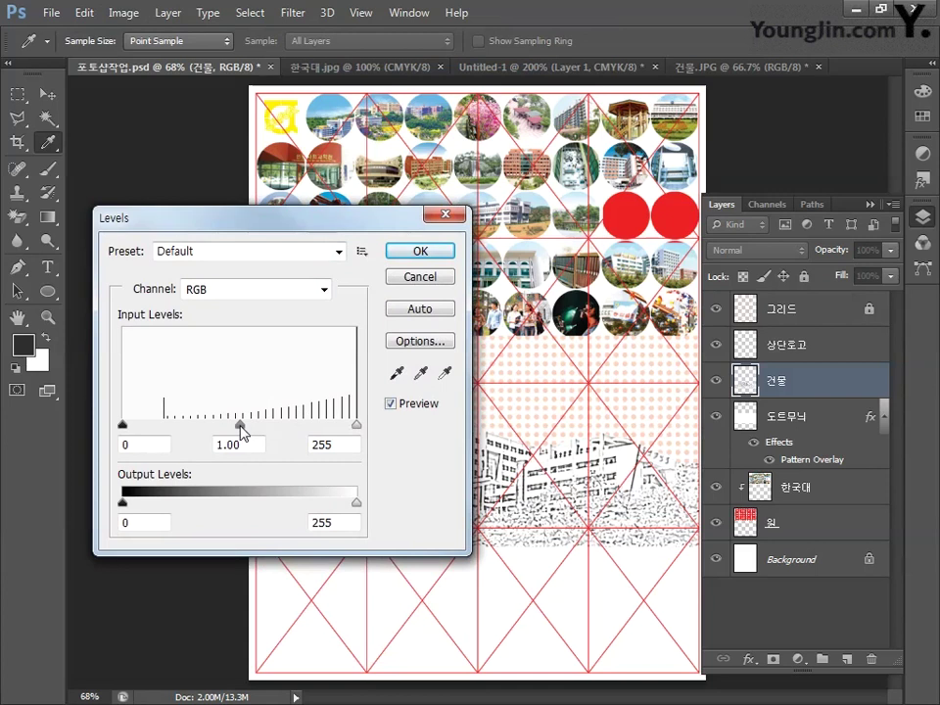
drag(241, 430, 212, 427)
drag(271, 221, 273, 120)
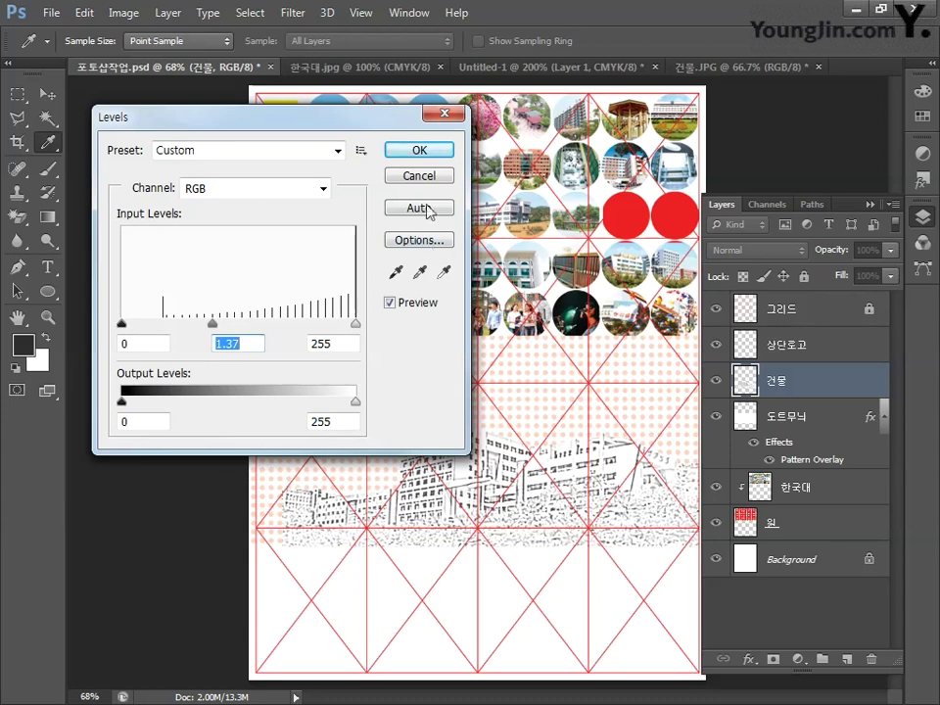
click(422, 151)
key(p)
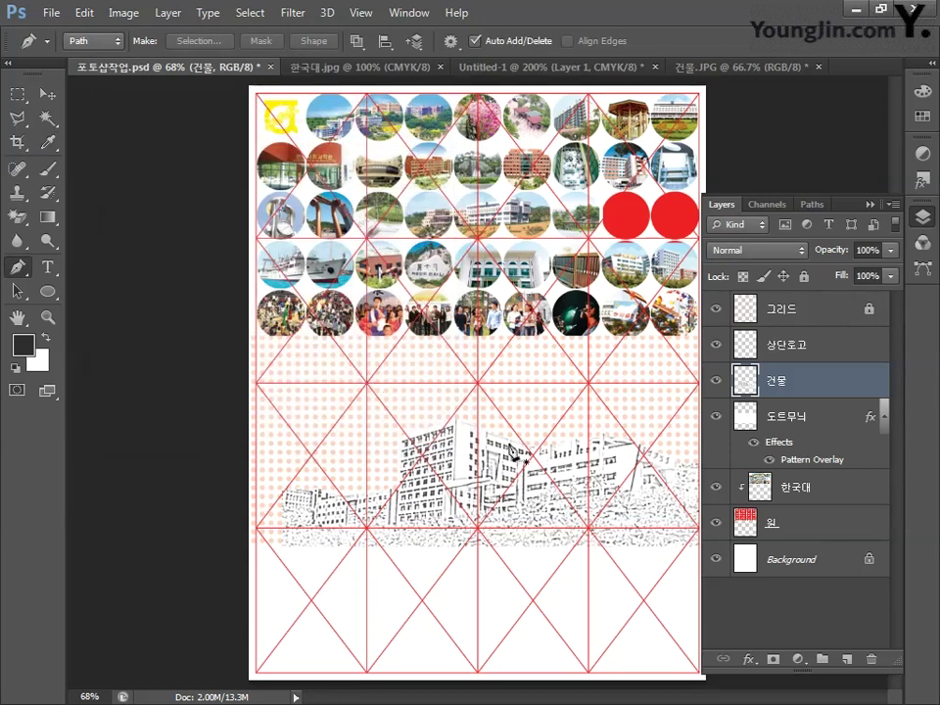
- Add a layer mask to the 건물 layer and set the foreground colour to white with C, M, Y and K at 0
click(773, 659)
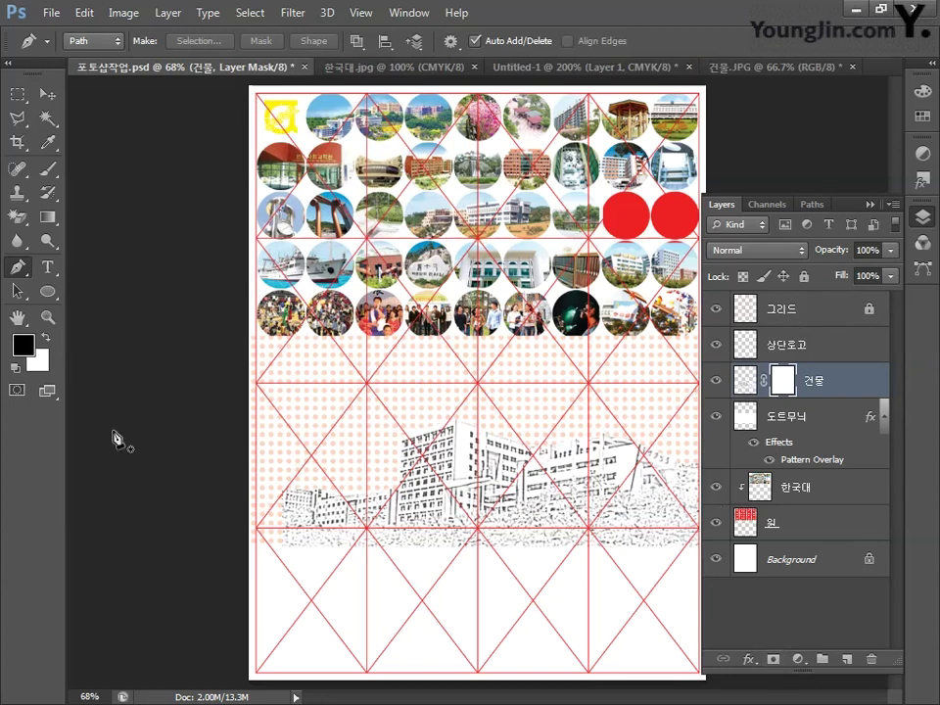
click(24, 345)
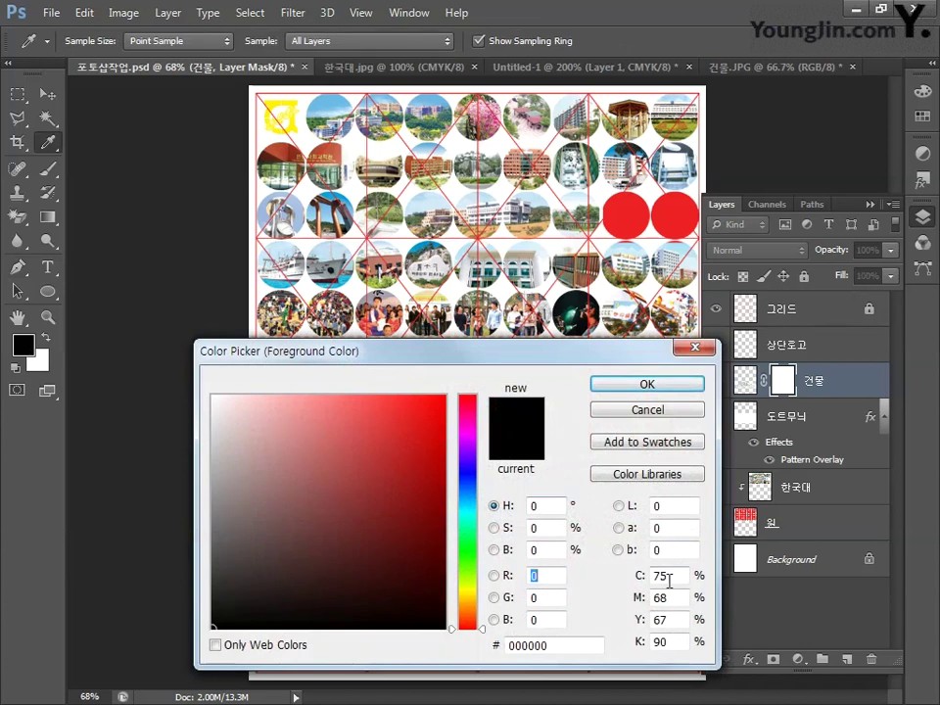
double_click(669, 578)
text(0)
key(Tab)
text(0)
key(Tab)
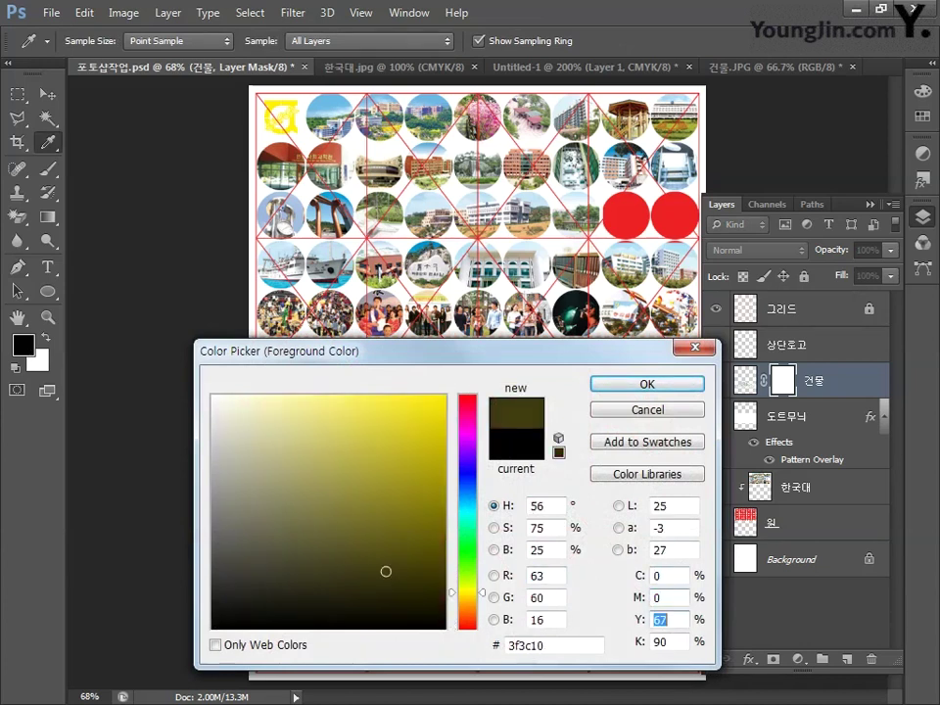
text(0)
key(Tab)
text(0)
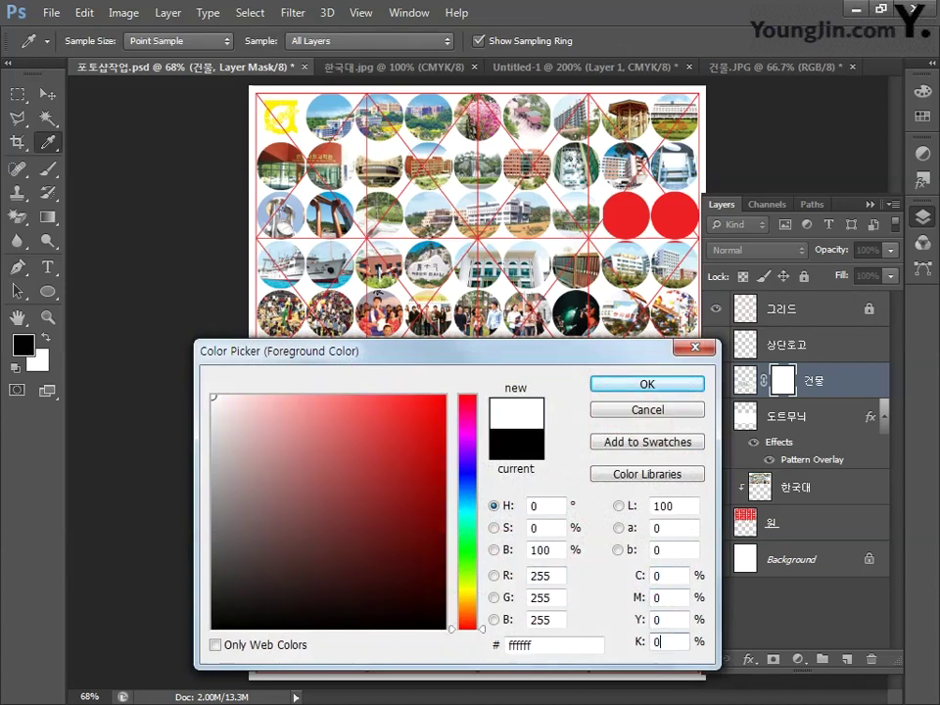
click(610, 388)
- Set the background colour to K 100 and apply a horizontal gradient on the 건물 mask that fades the building towards its left end
click(43, 360)
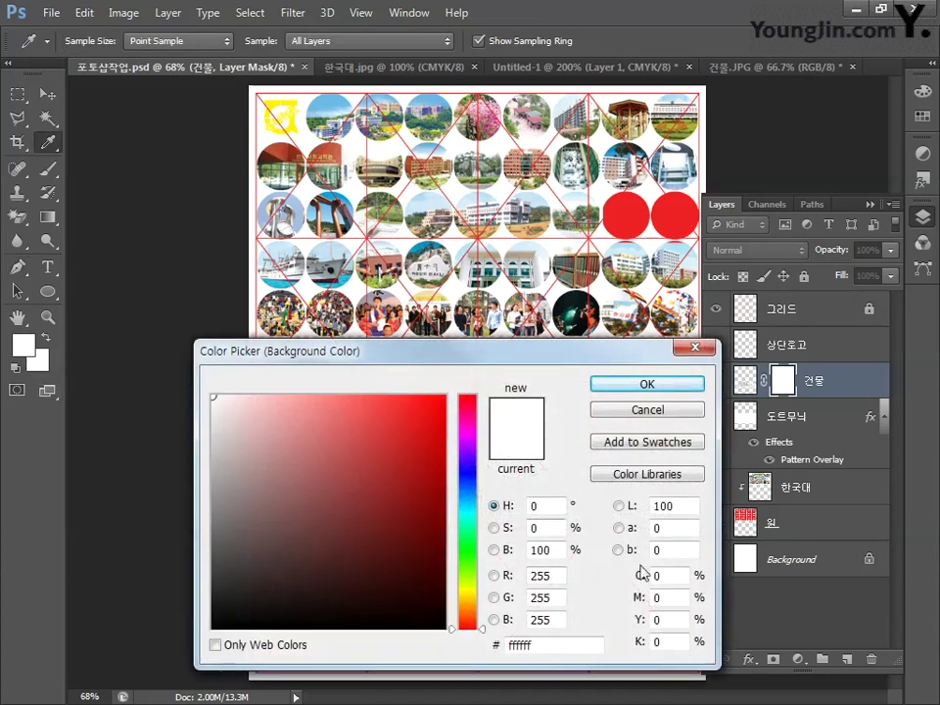
double_click(669, 575)
key(Tab)
key(Tab)
key(Tab)
text(100)
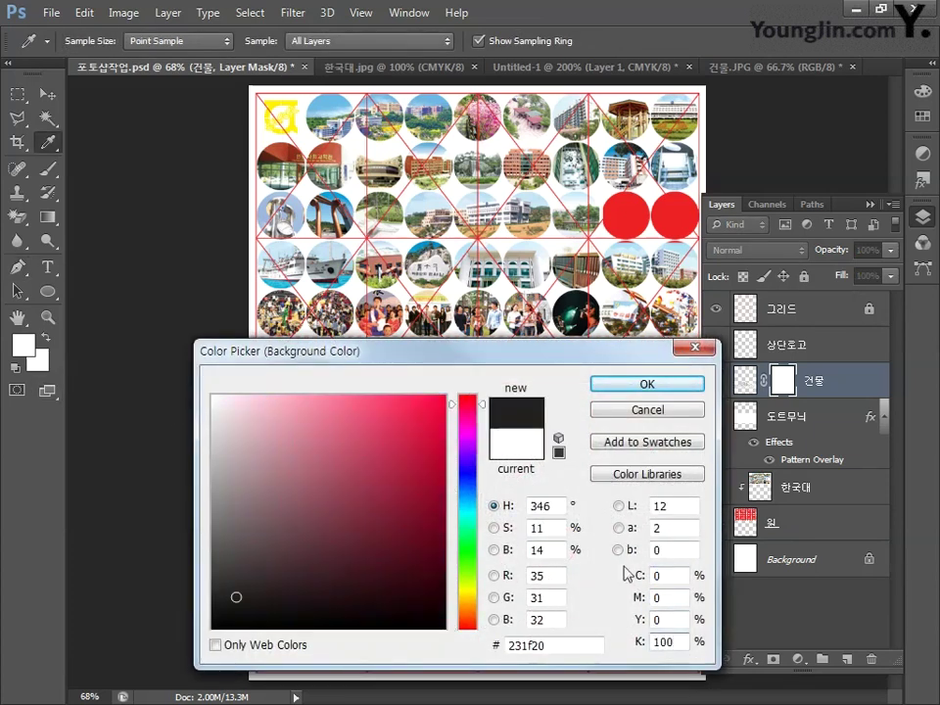
click(646, 383)
click(54, 224)
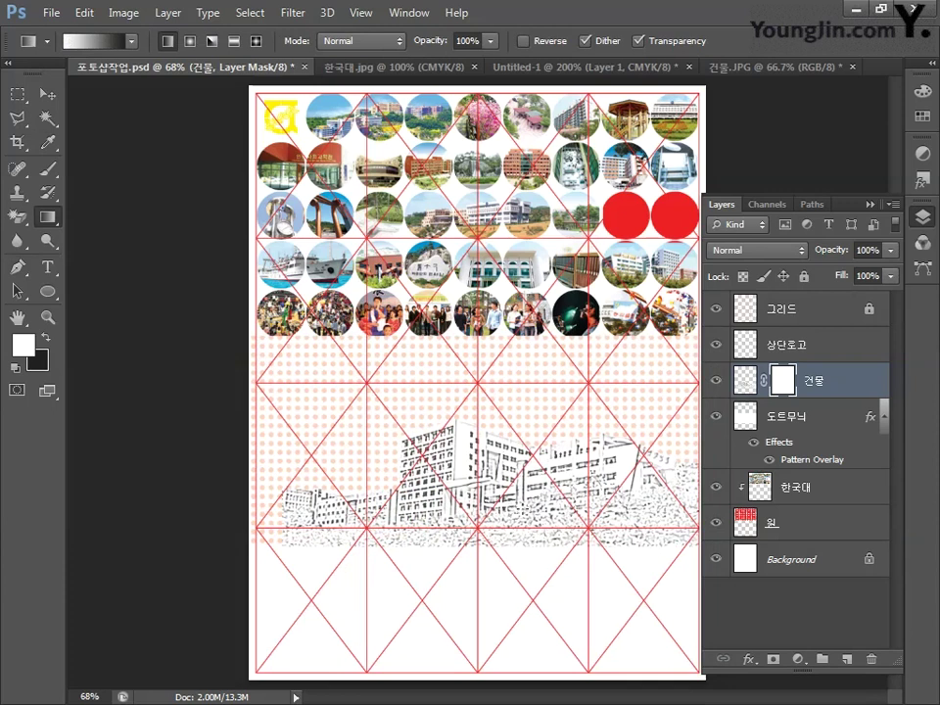
drag(485, 510, 276, 510)
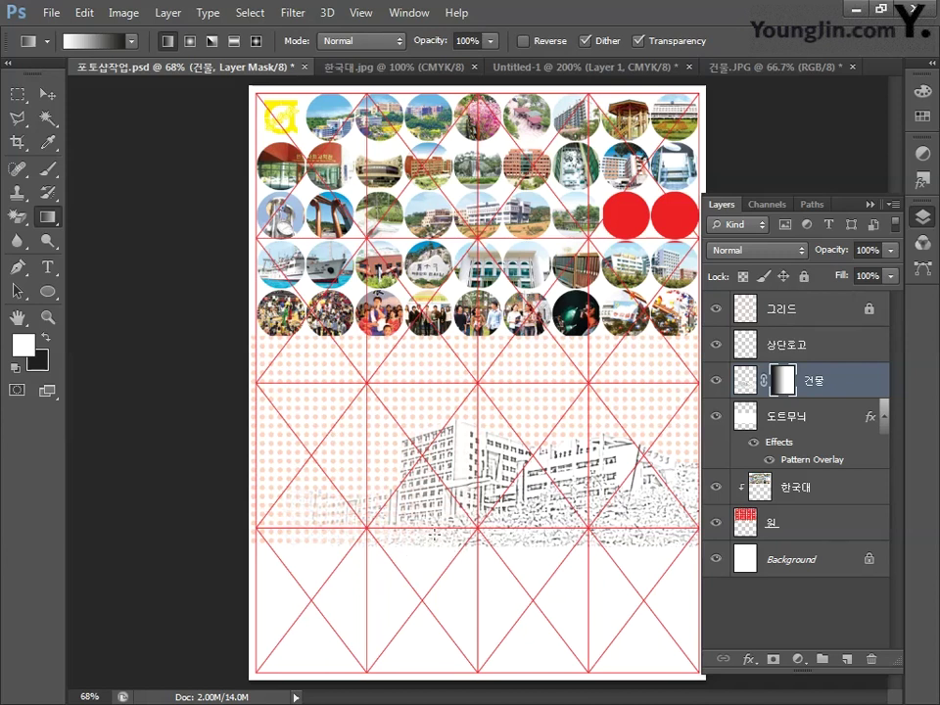
- Add a layer mask to the 도트무늬 layer and fade the dots out towards the band's lower edge with a vertical gradient
click(788, 423)
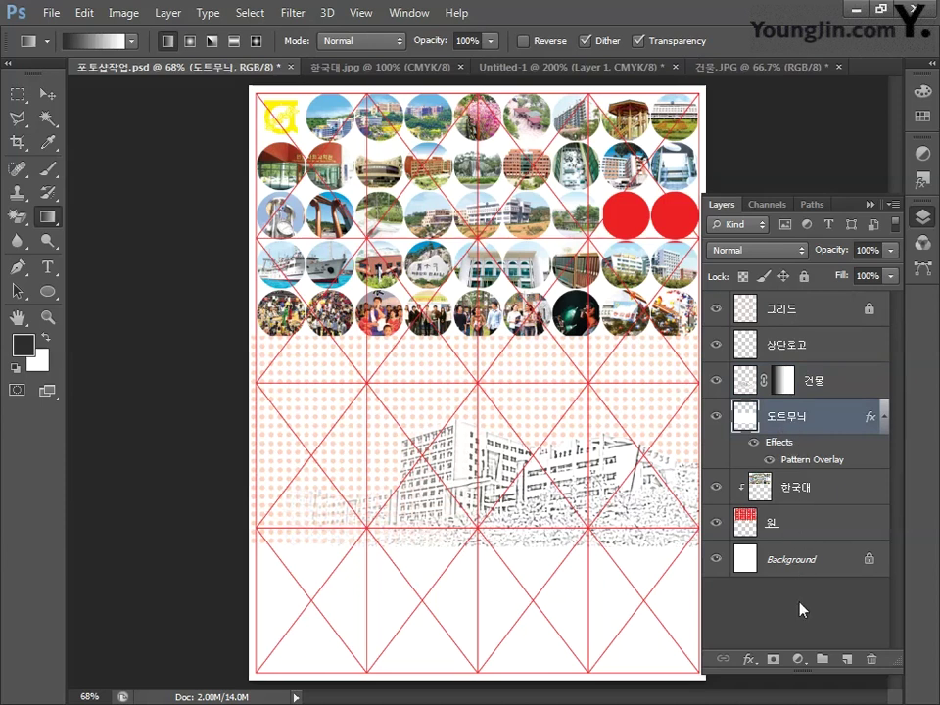
click(774, 659)
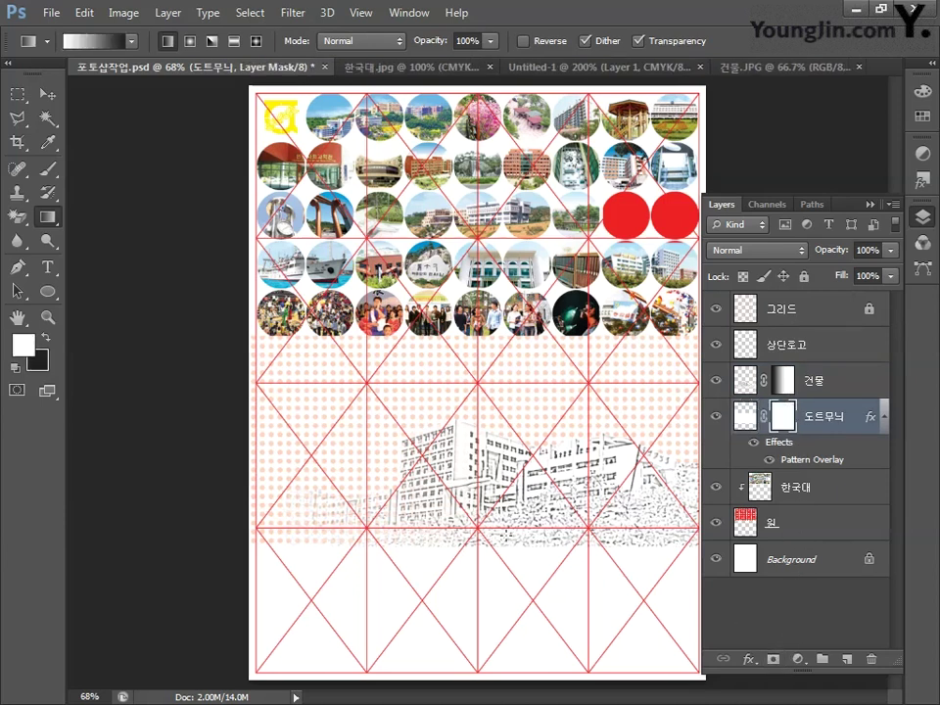
drag(463, 423, 463, 470)
drag(463, 540, 463, 539)
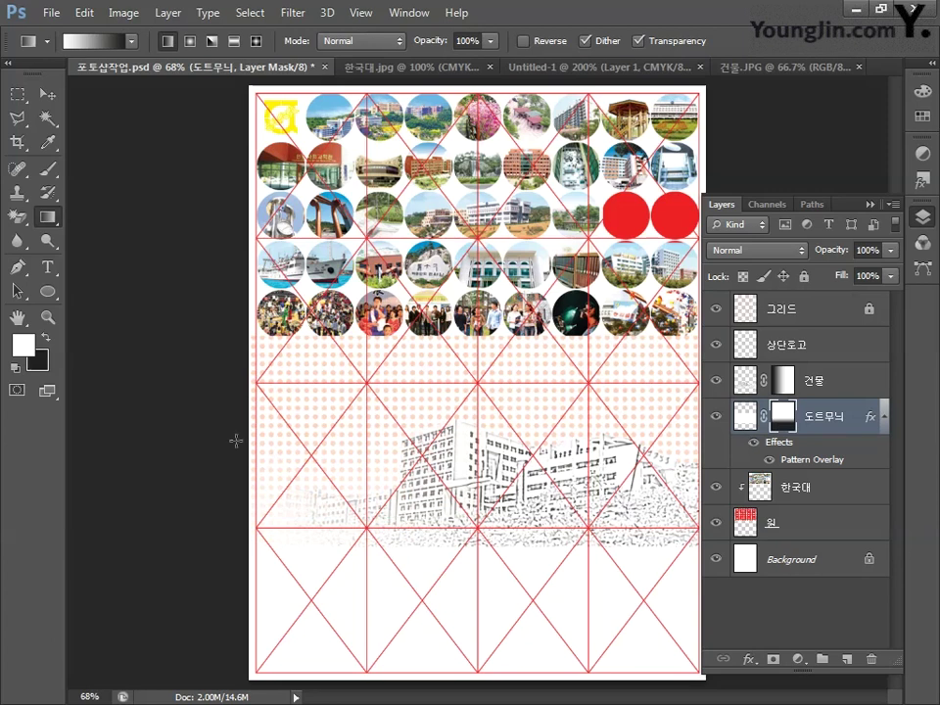
- Set the Rectangle tool's fill through the foreground colour to red with C 0, M 100, Y 100 and K 0
drag(47, 292, 127, 287)
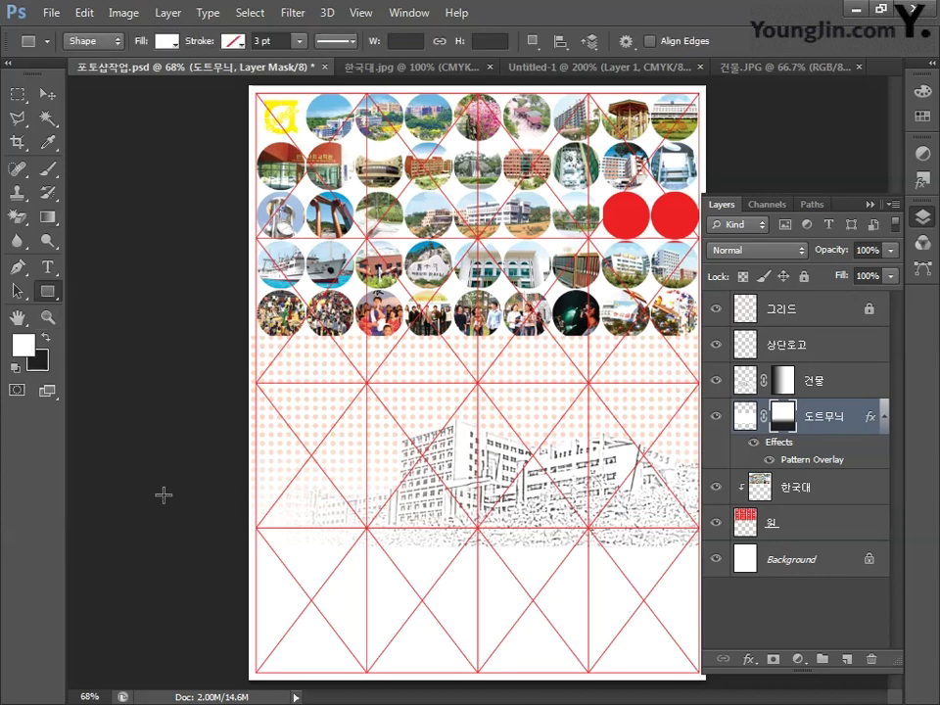
click(24, 344)
click(676, 576)
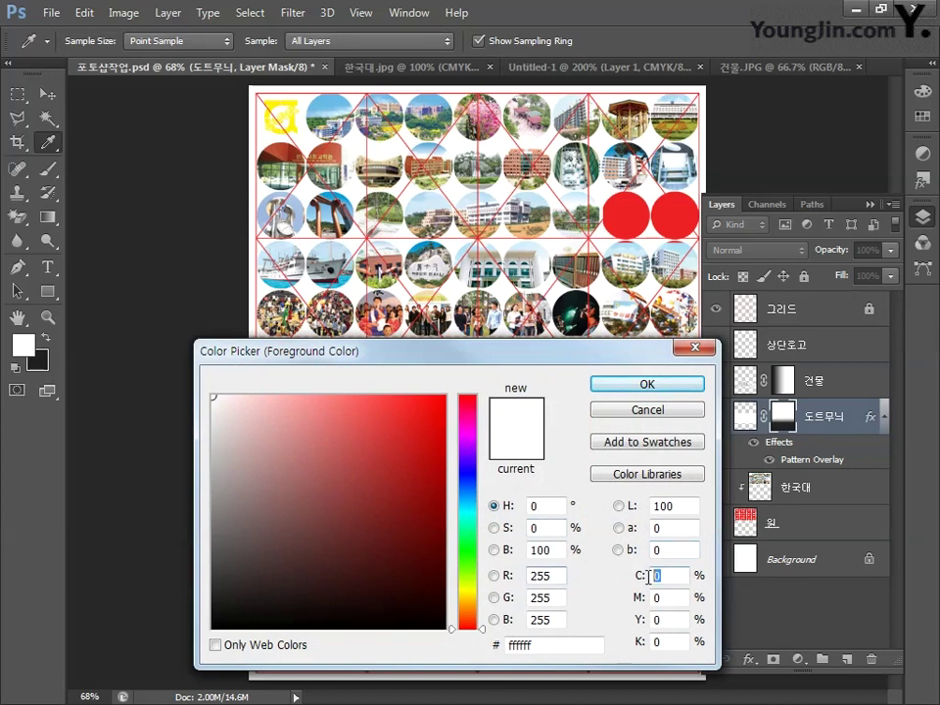
key(Tab)
text(100)
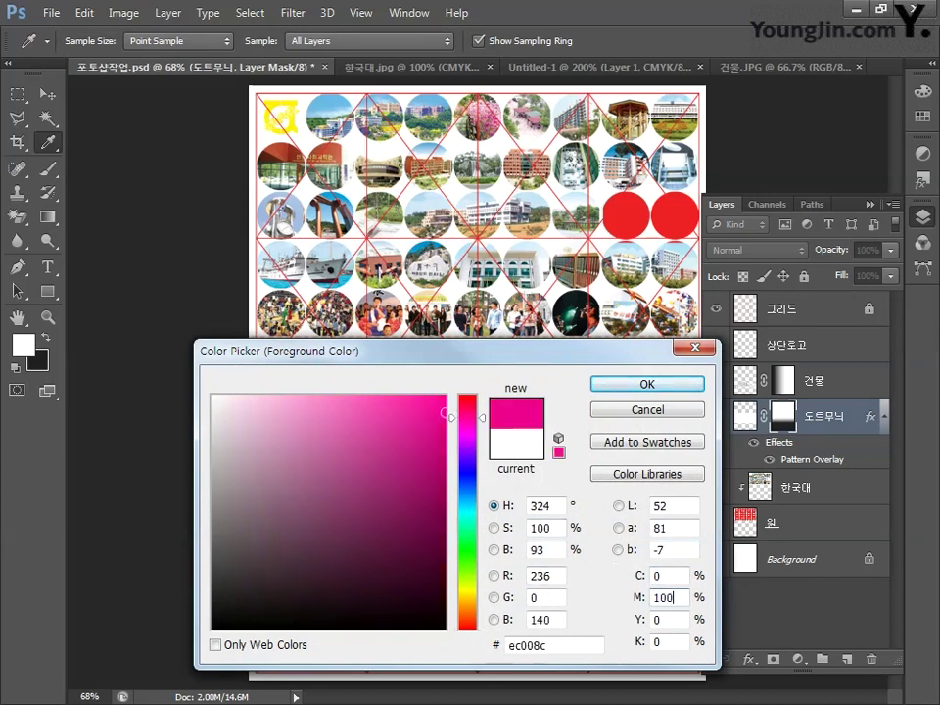
key(Tab)
text(100)
key(Tab)
text(0)
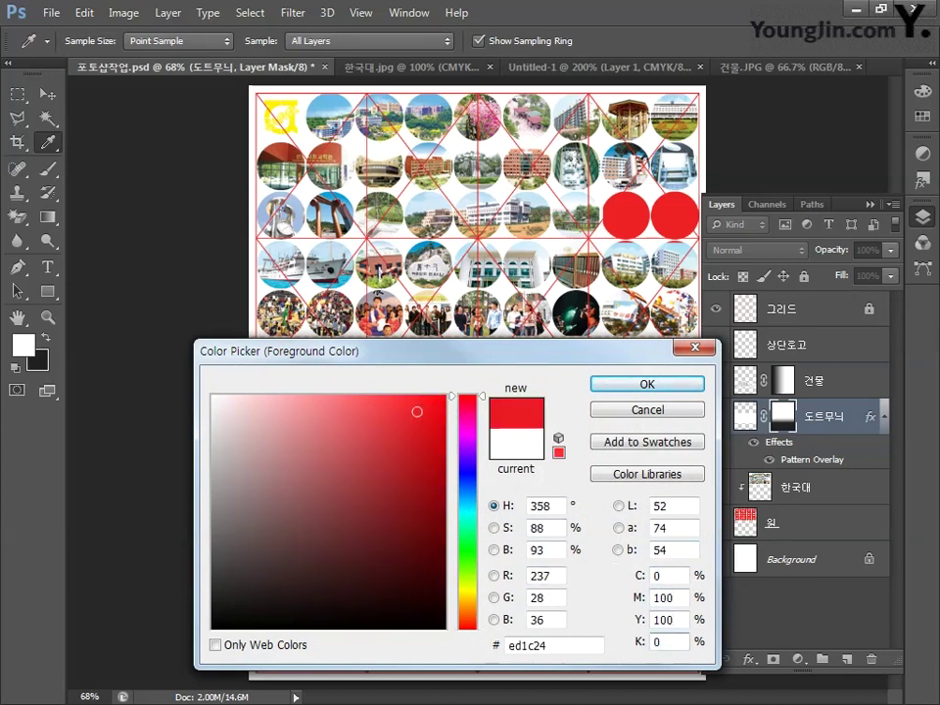
click(629, 383)
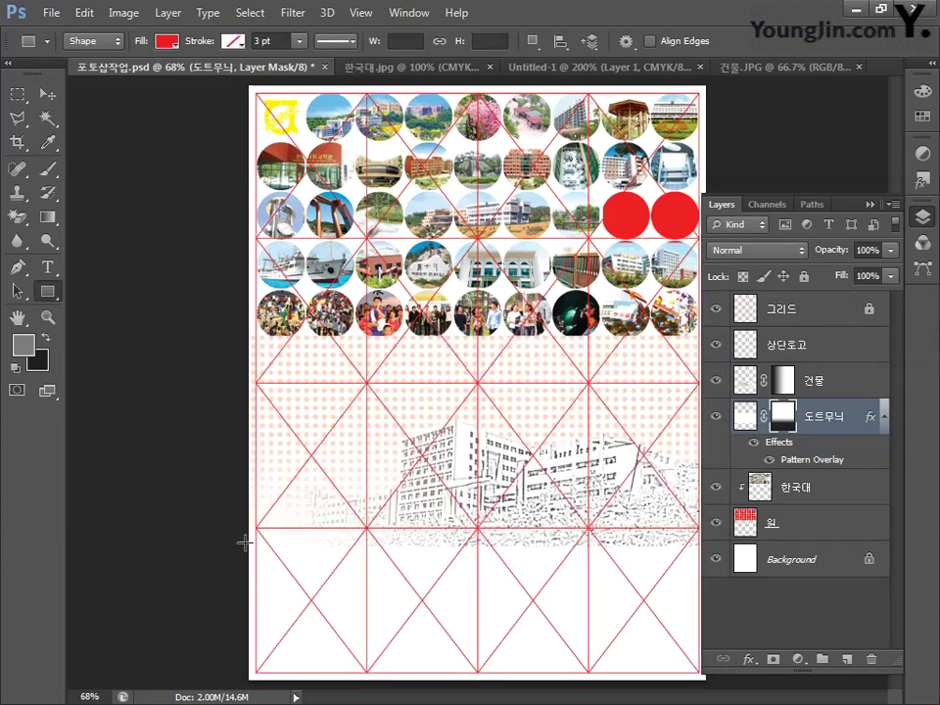
- Draw a red rectangle about 741 × 223 px across the poster's bottom and move its layer directly below the 그리드 layer
drag(244, 542, 706, 678)
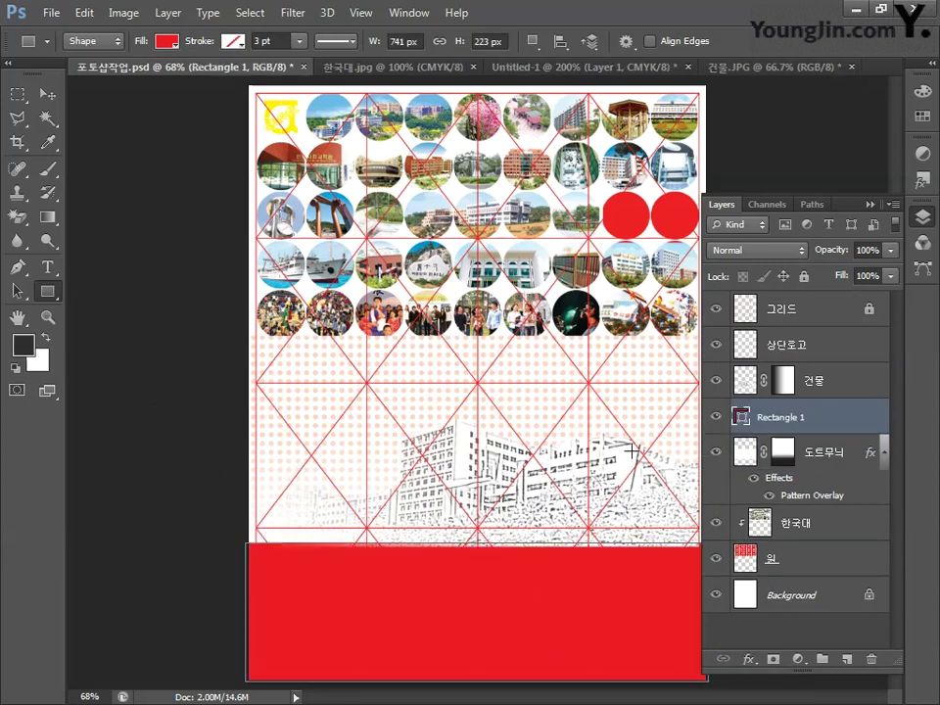
click(45, 95)
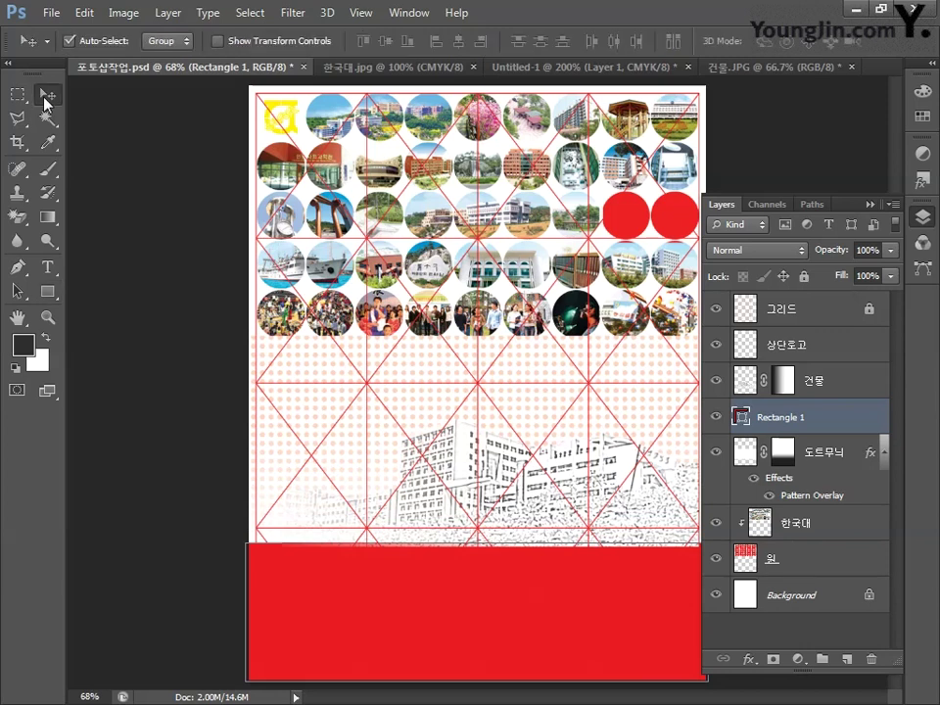
drag(825, 421, 831, 341)
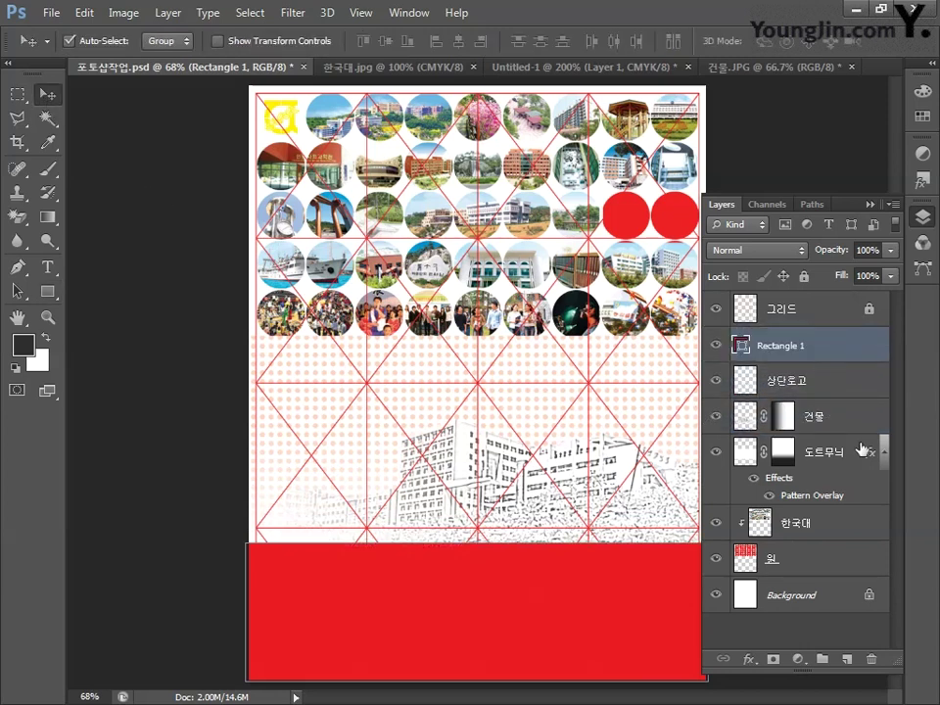
- Rename the red rectangle's layer as 하단박스
double_click(797, 348)
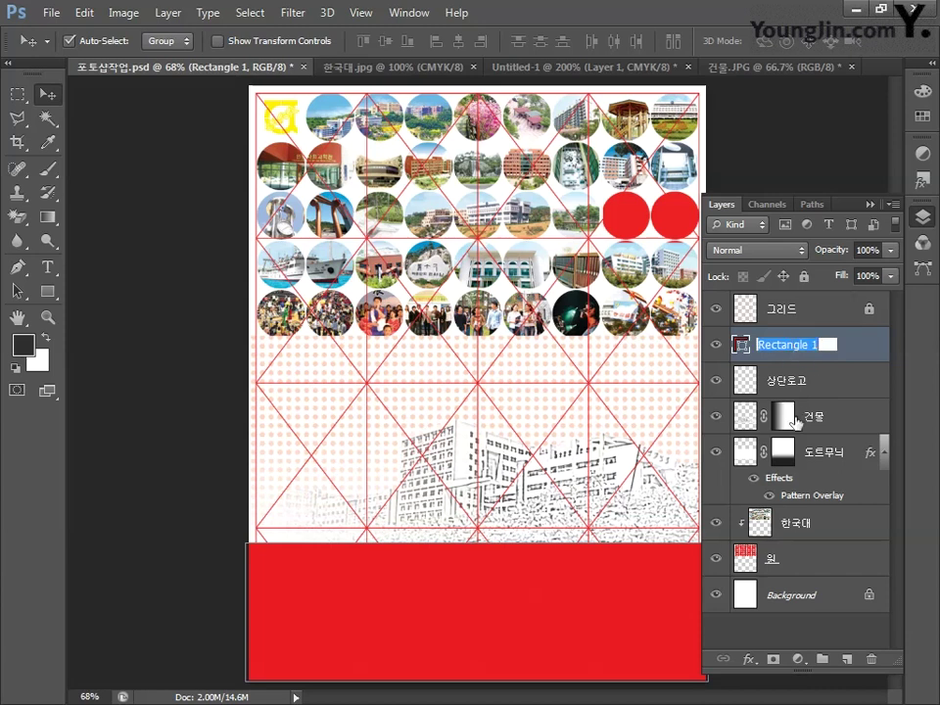
text(하다박스)
key(Return)
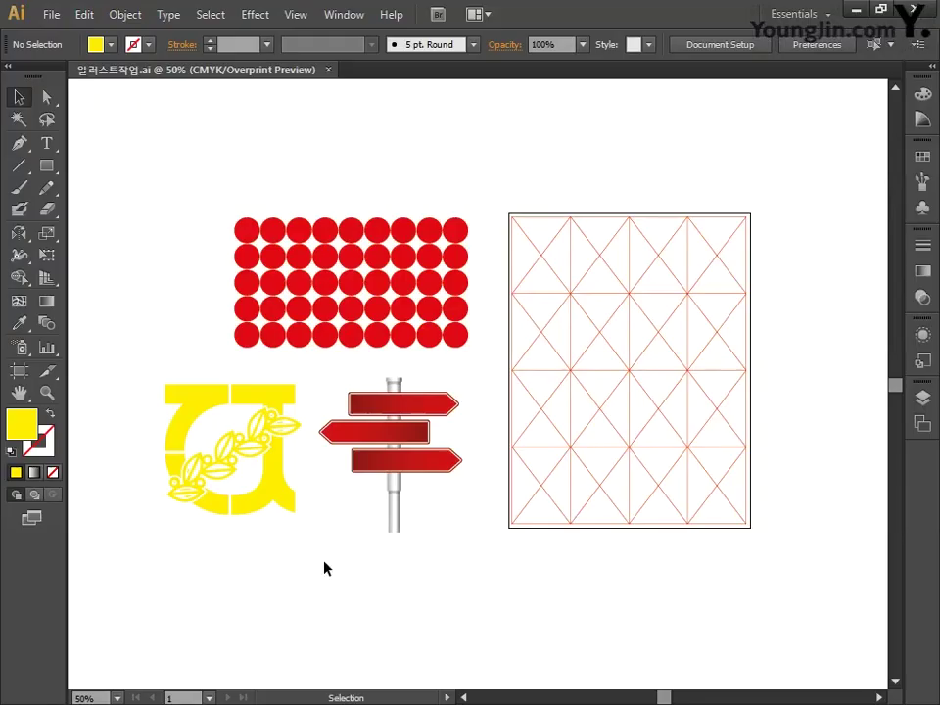
- Switch to Illustrator, copy the yellow emblem and paste it as Pixels into the Photoshop poster
drag(147, 389, 308, 554)
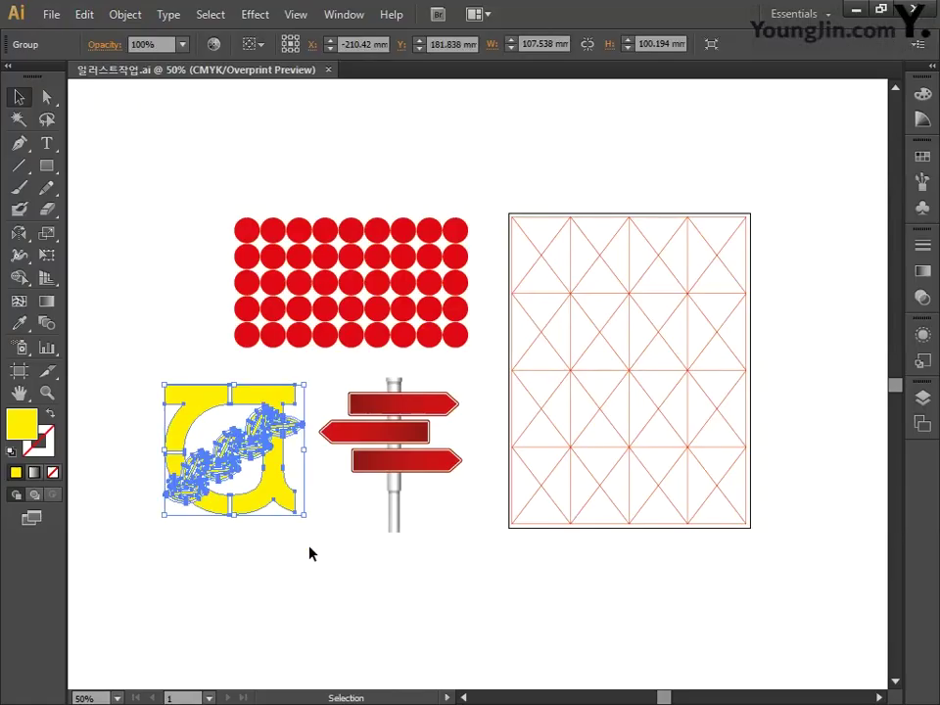
key(v)
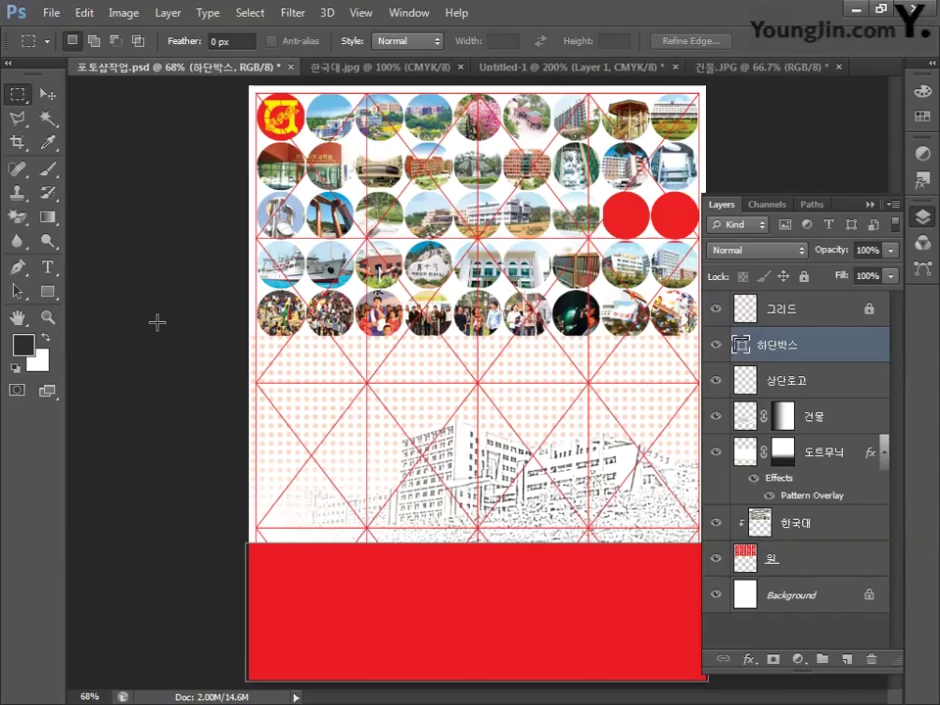
key(ctrl+v)
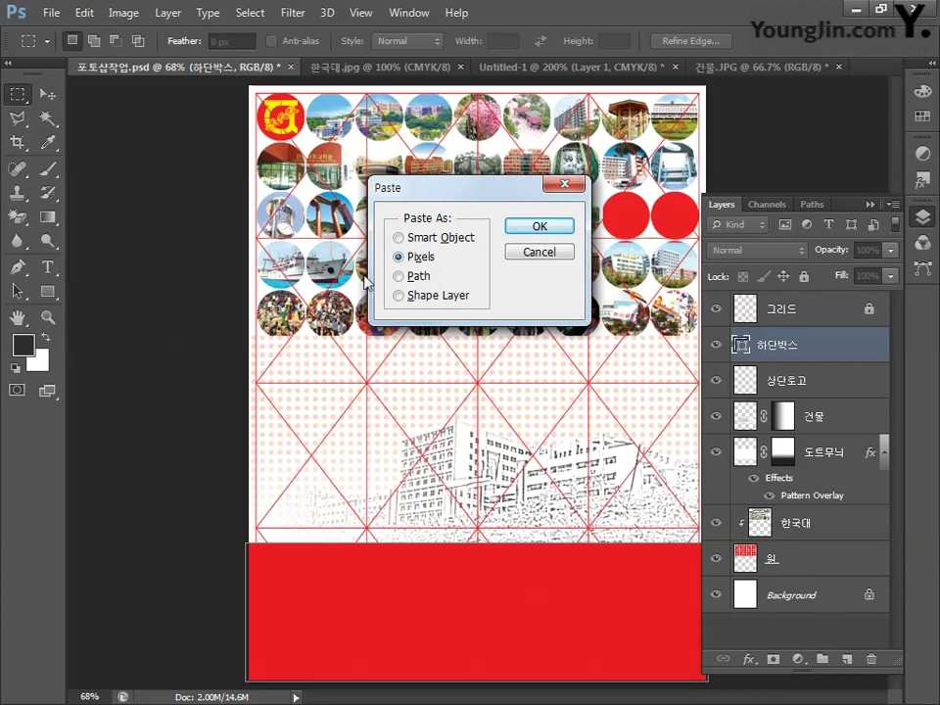
click(539, 227)
- Scale down the pasted emblem and place it at the red box's right end, running past the poster's right and bottom edges
drag(436, 296, 552, 467)
drag(459, 434, 616, 577)
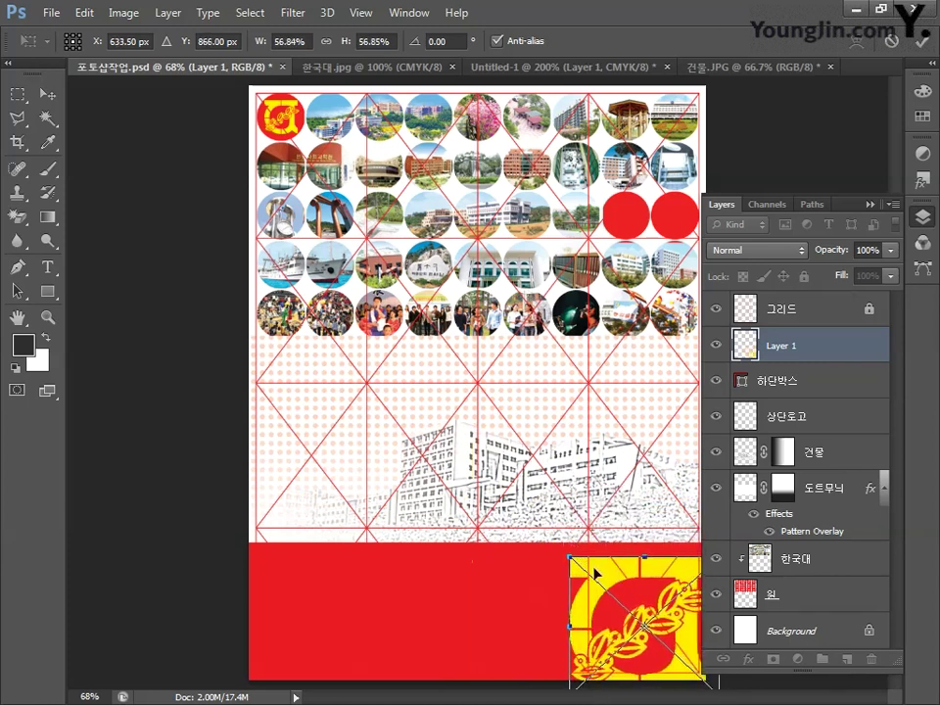
drag(568, 555, 559, 548)
key(Return)
key(m)
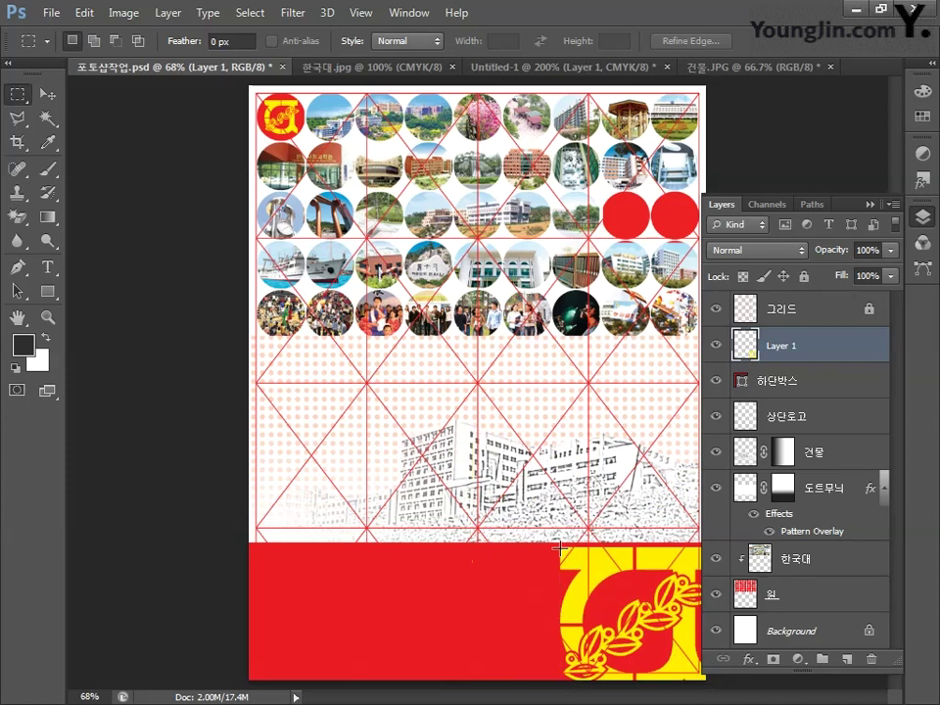
- Rename the pasted emblem's layer as 하단로고
double_click(782, 344)
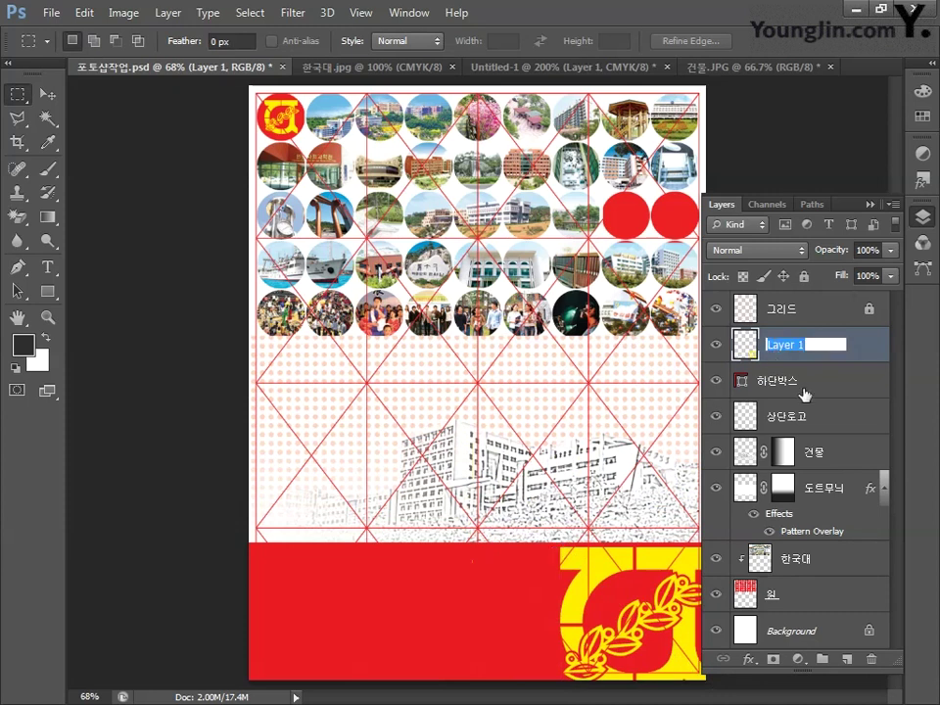
text(하단로고)
key(Return)
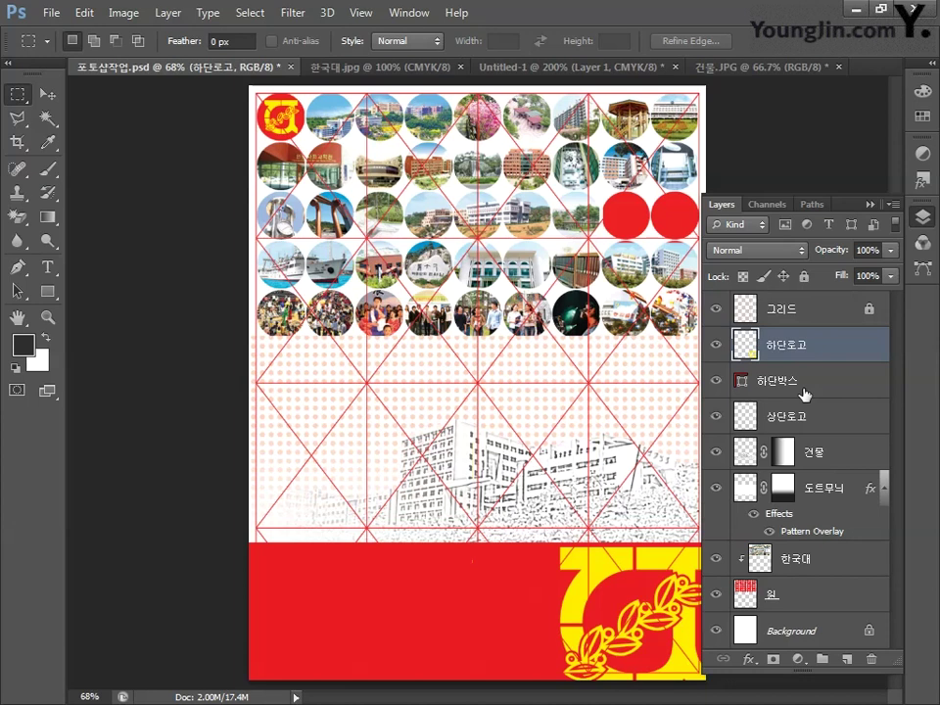
- Set the foreground color to white with CMYK values C 0, M 0, Y 0 and K 0
click(30, 346)
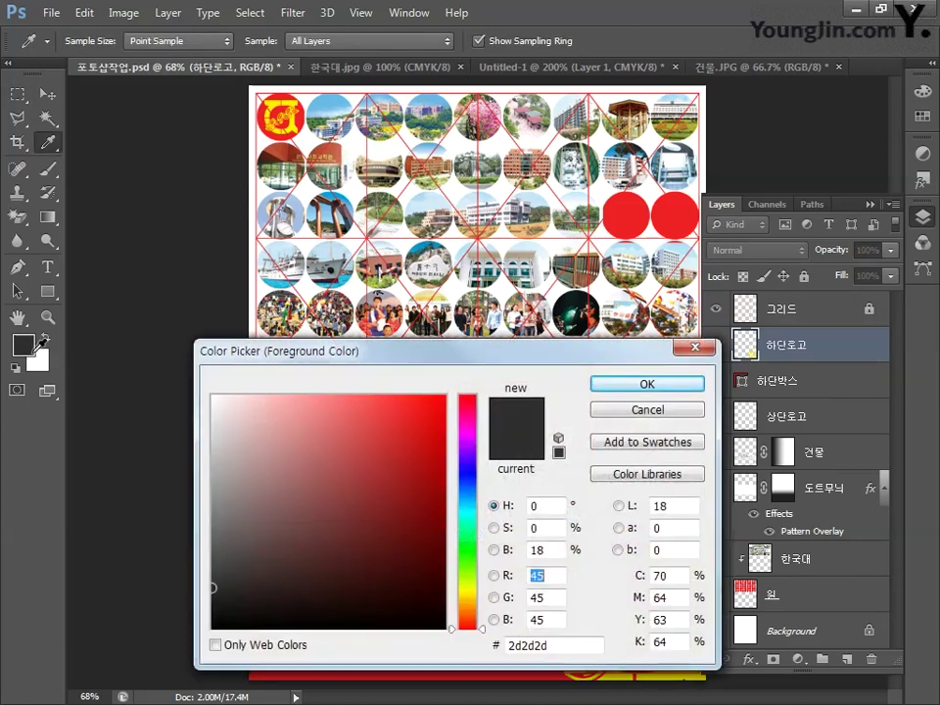
click(676, 577)
text(0)
key(Tab)
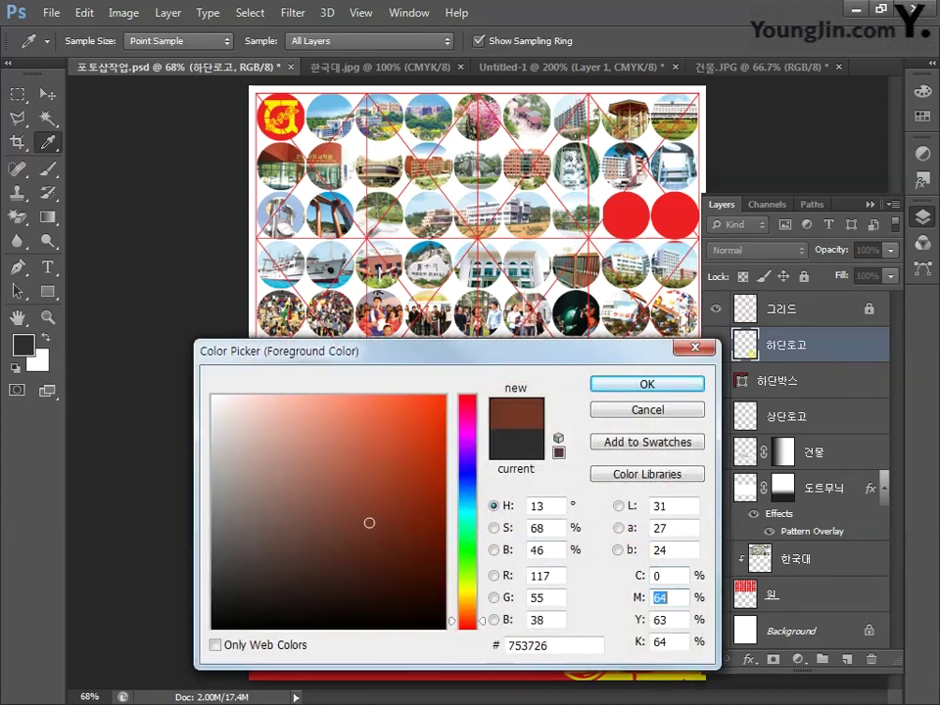
text(0)
key(Tab)
text(0)
key(Tab)
text(0)
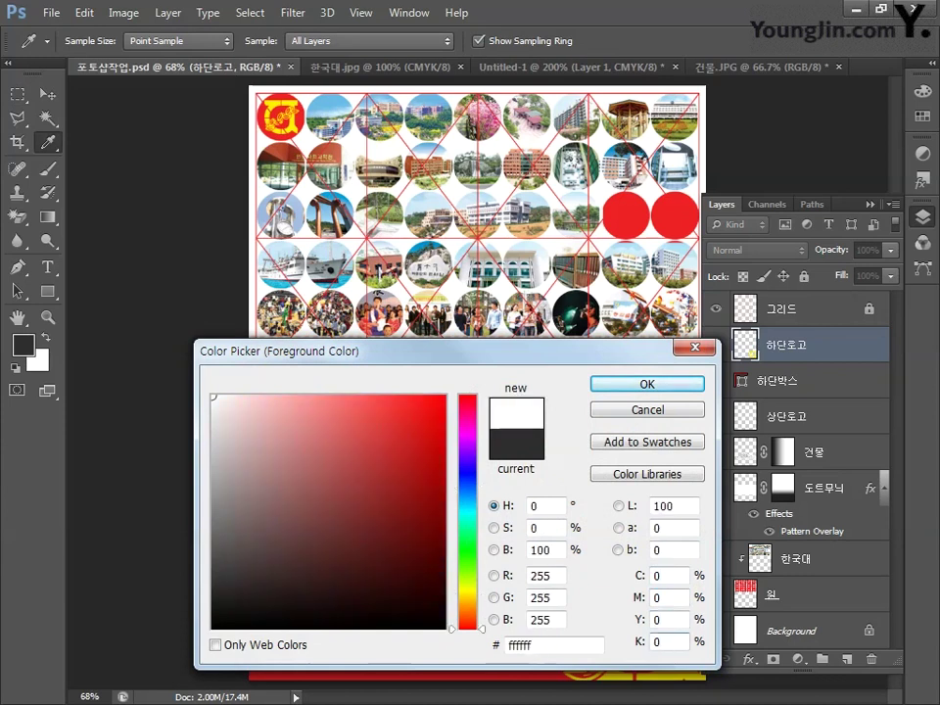
click(612, 384)
key(m)
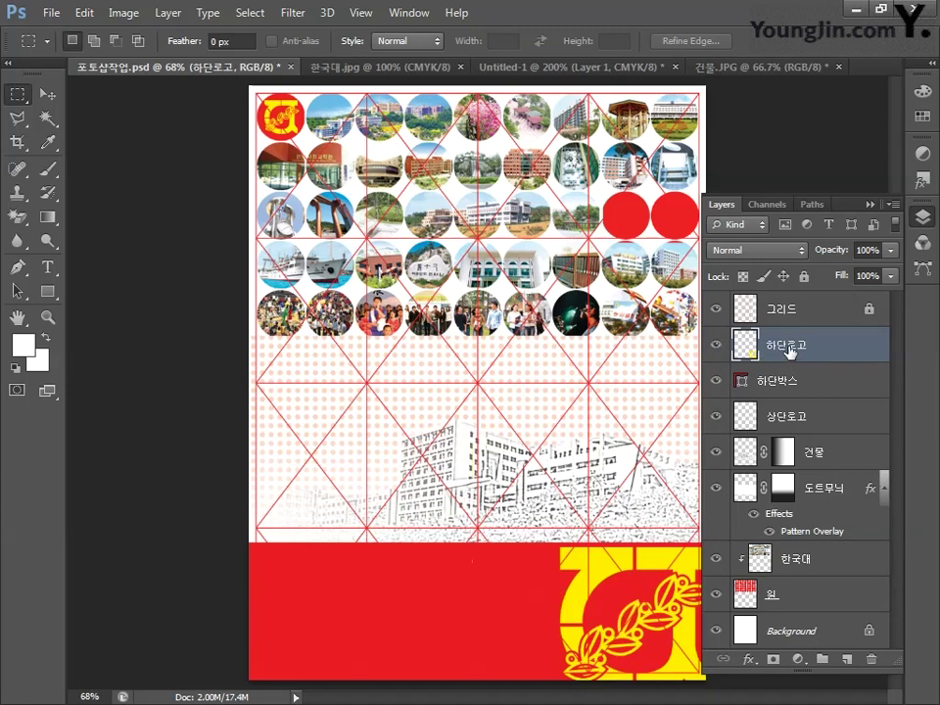
- Lock the transparent pixels of the 하단로고 layer, fill the emblem with white and set the layer's opacity to 30%
click(746, 282)
key(alt+Delete)
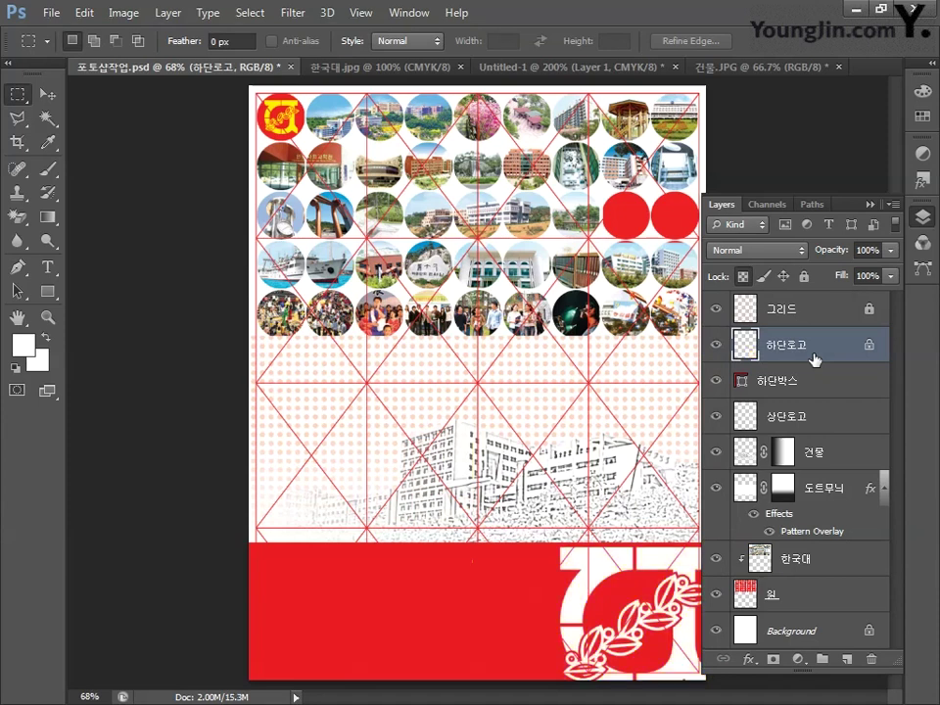
double_click(879, 249)
text(30)
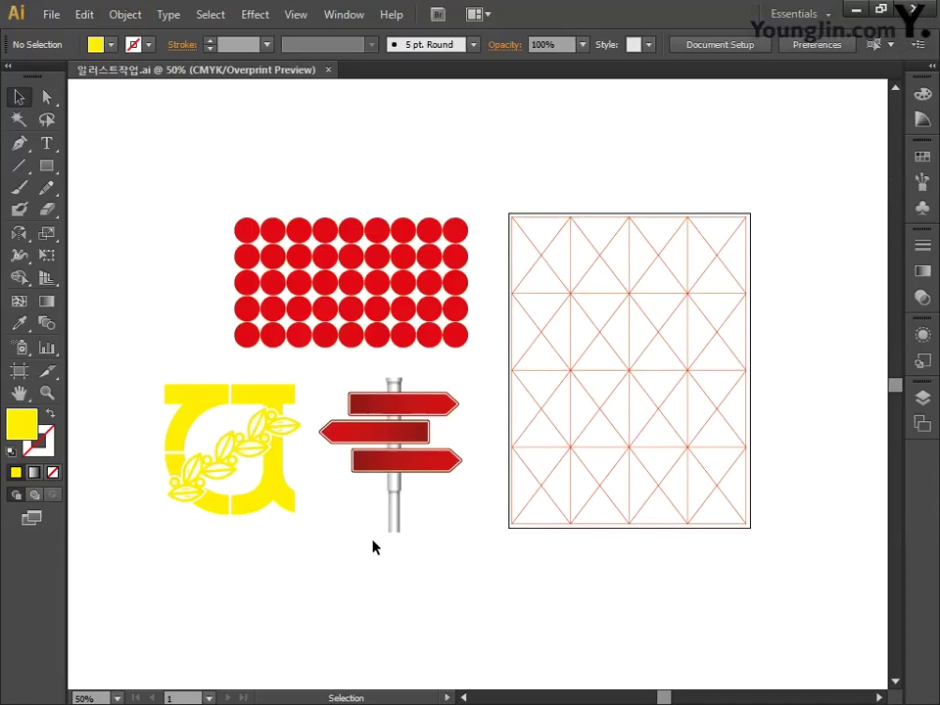
- Switch to Illustrator, copy the red arrow signpost and paste it as Pixels into the Photoshop poster
drag(374, 580, 446, 404)
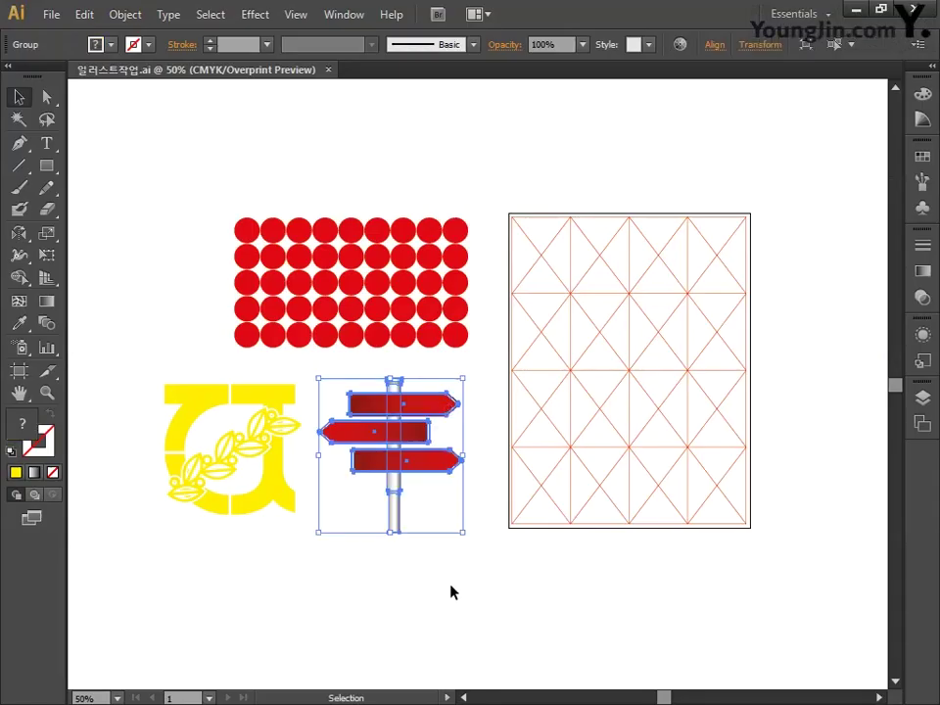
key(ctrl)
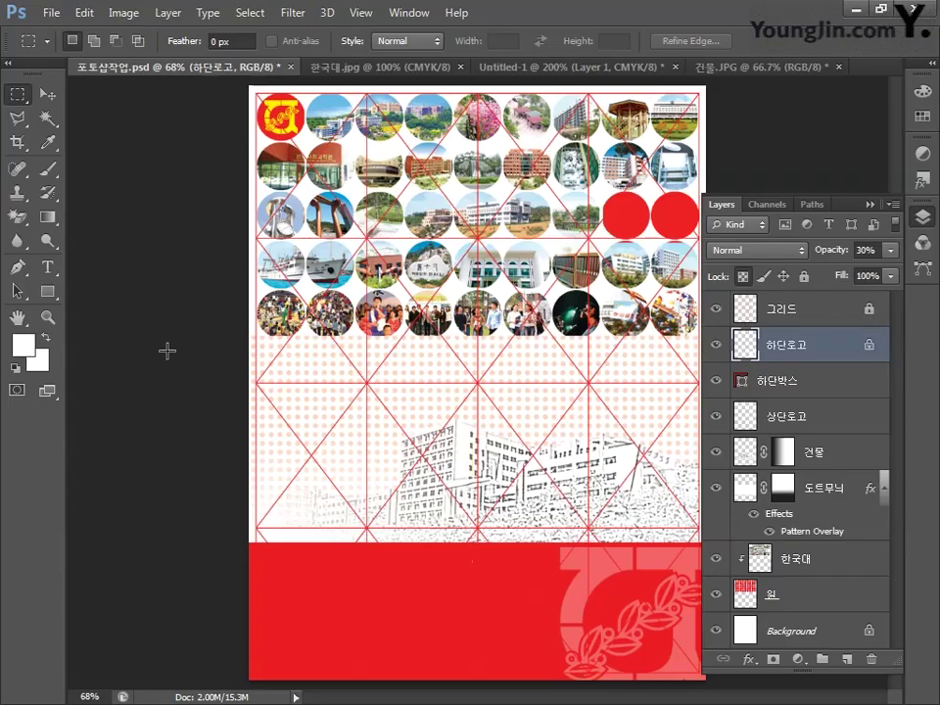
key(ctrl+v)
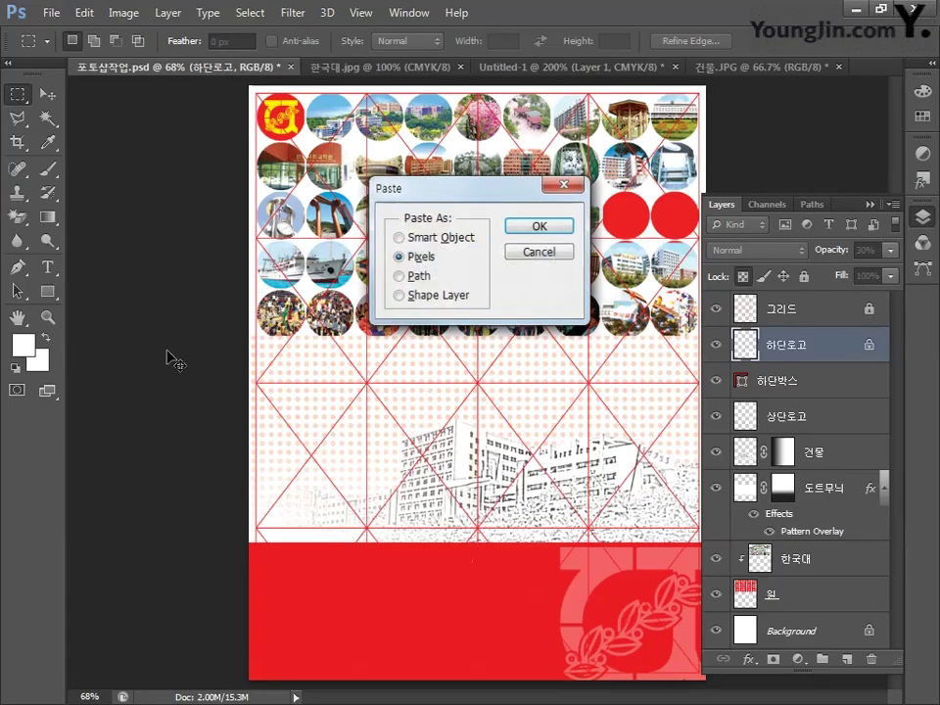
click(526, 229)
- Scale the pasted signpost to about 49% and stand it on the red box's upper edge, left of the building
drag(612, 236, 489, 368)
drag(442, 393, 378, 416)
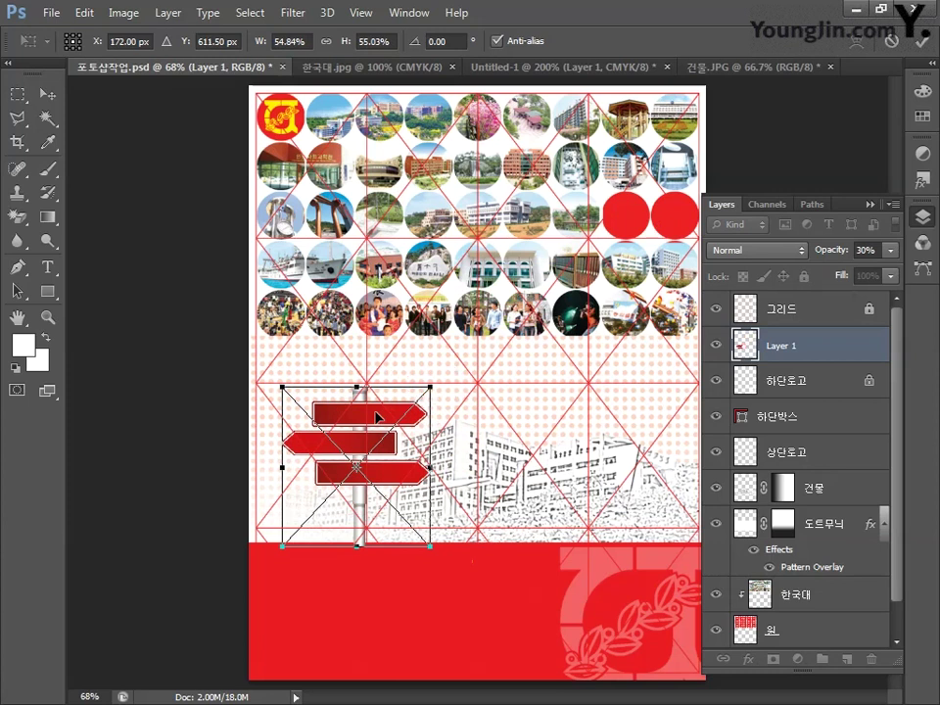
mouse_move(428, 391)
mouse_down()
mouse_move(405, 412)
mouse_move(415, 396)
mouse_up()
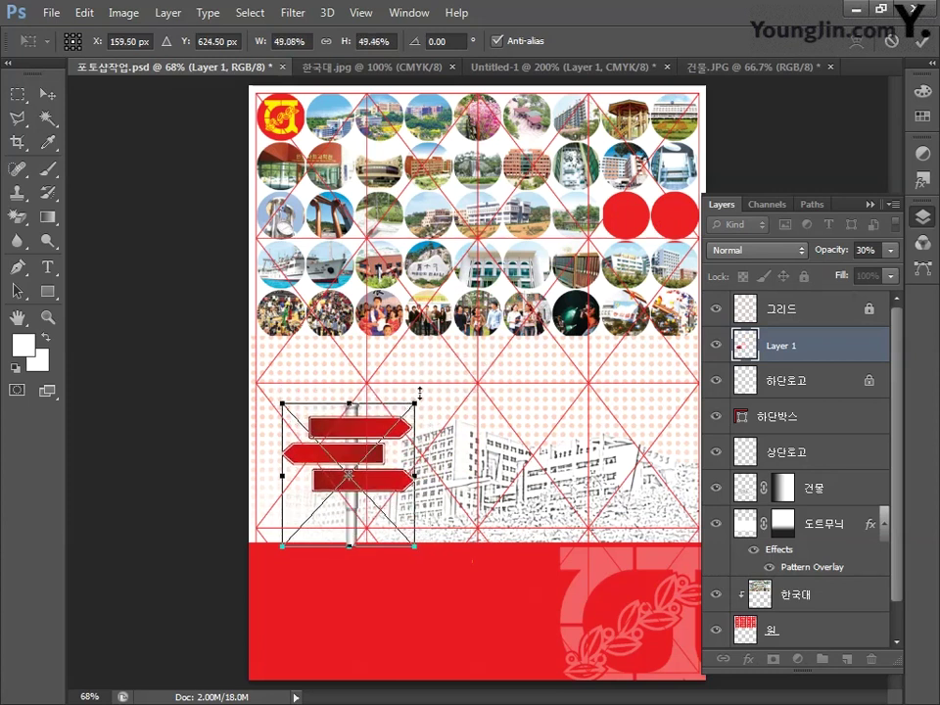
key(Return)
key(m)
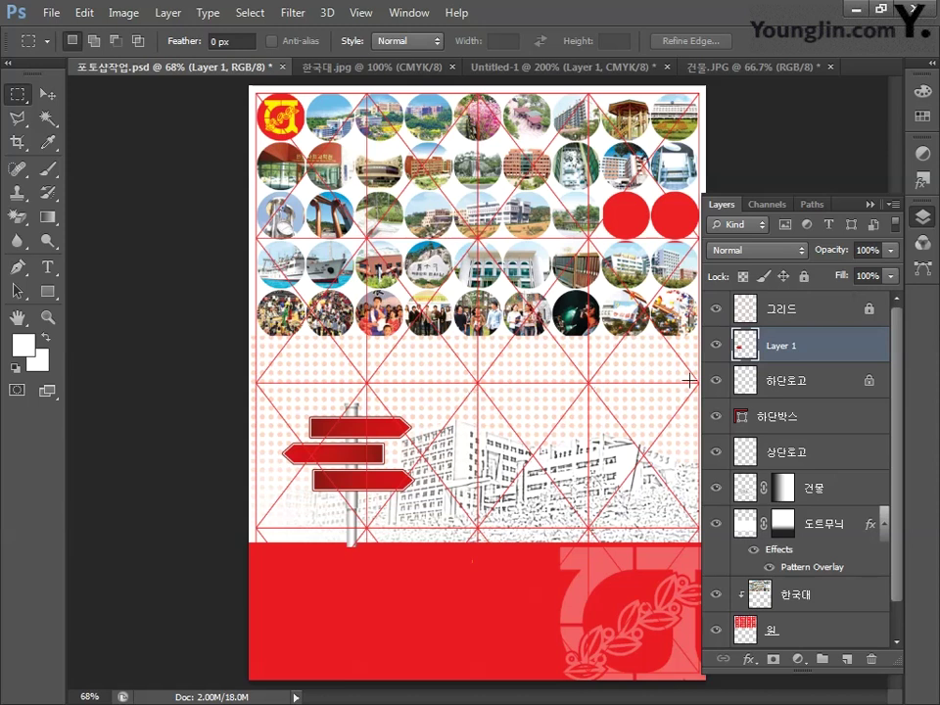
- Rename the signpost's layer as 방향 알림판
double_click(778, 344)
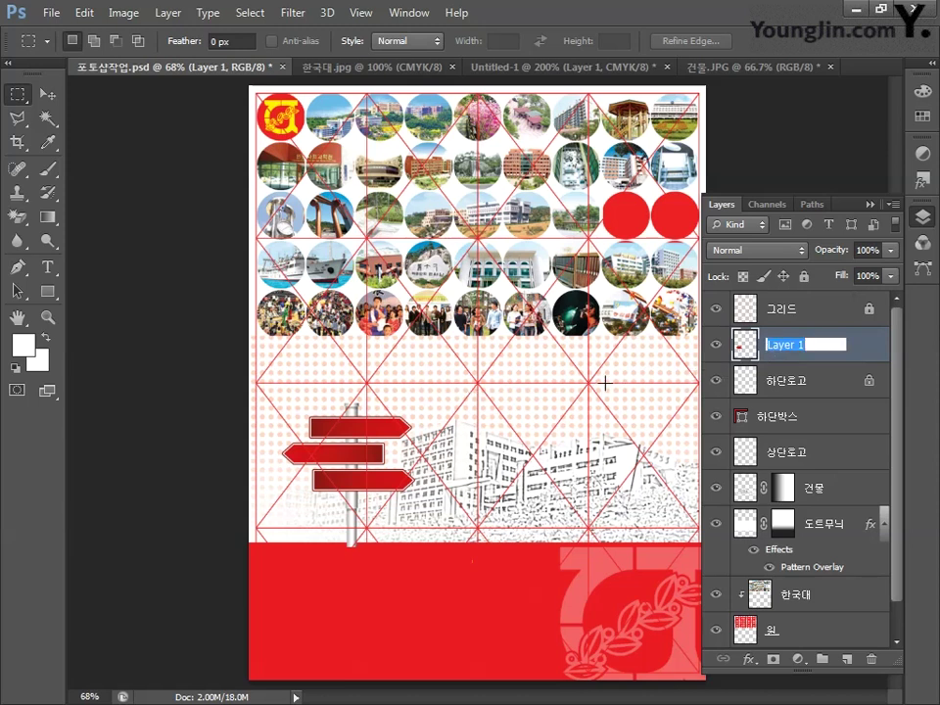
text(방향 알림표)
text(판)
key(Return)
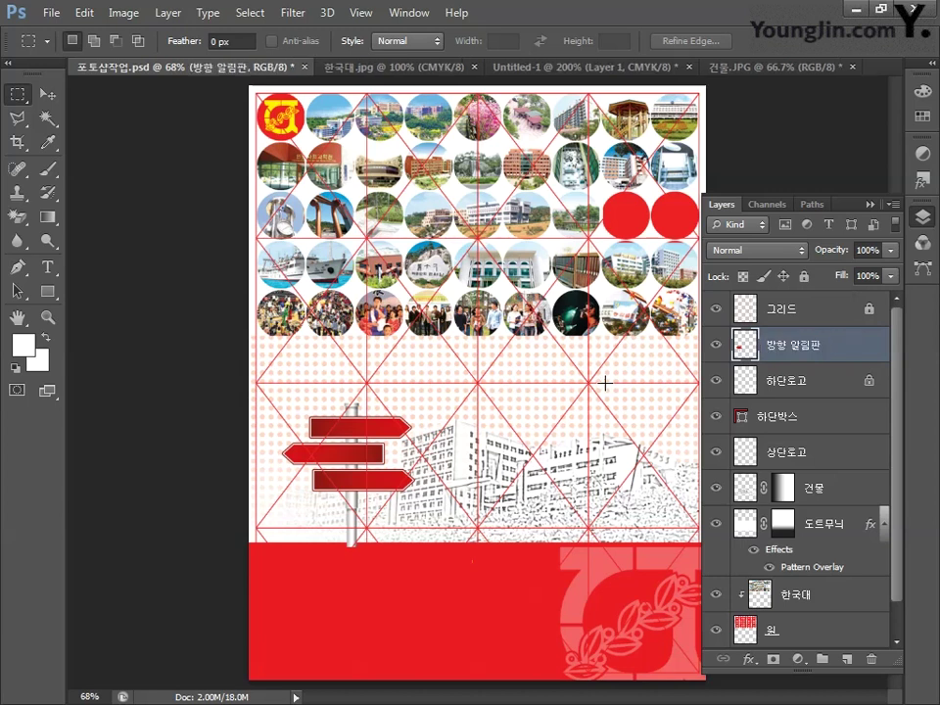
- Add a drop shadow to the signpost layer with 30% opacity, 6 px distance and 0 px size
double_click(844, 351)
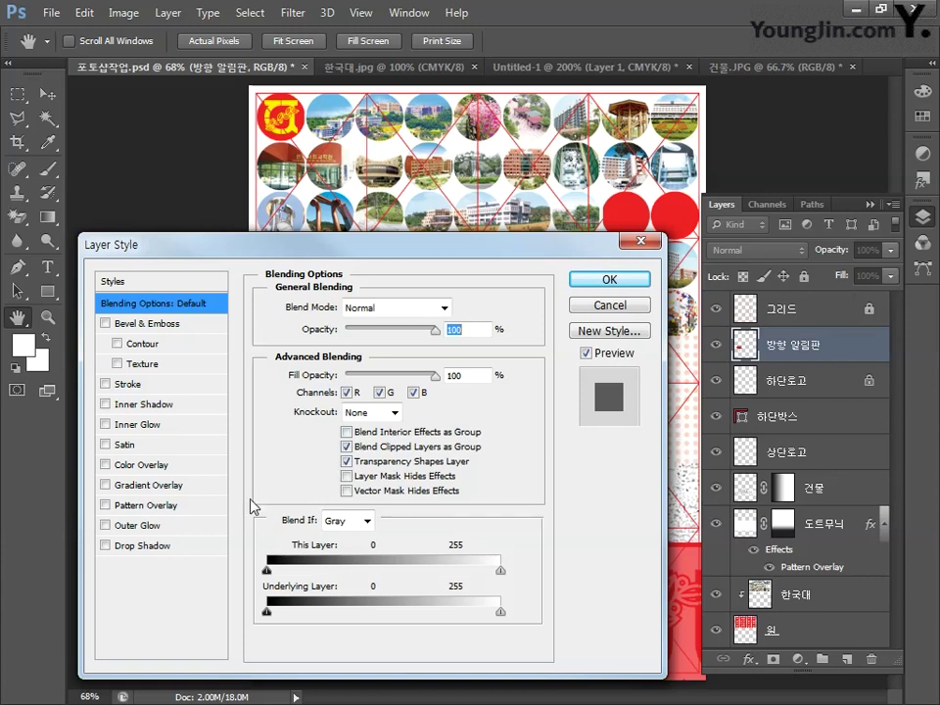
click(147, 548)
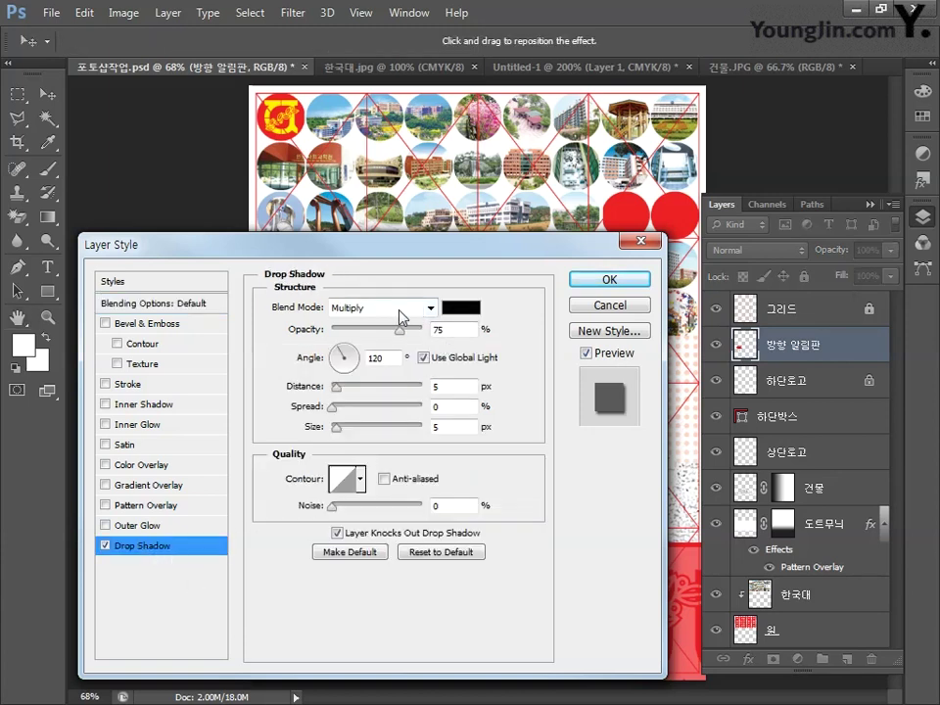
double_click(442, 329)
text(30)
double_click(453, 386)
text(6)
double_click(448, 427)
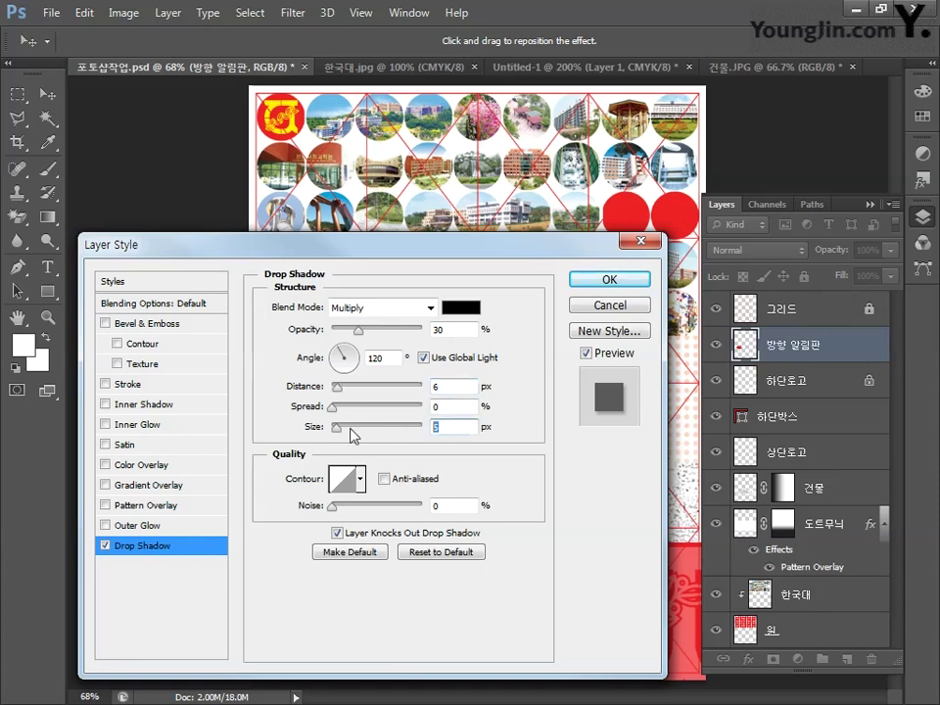
text(0)
click(608, 279)
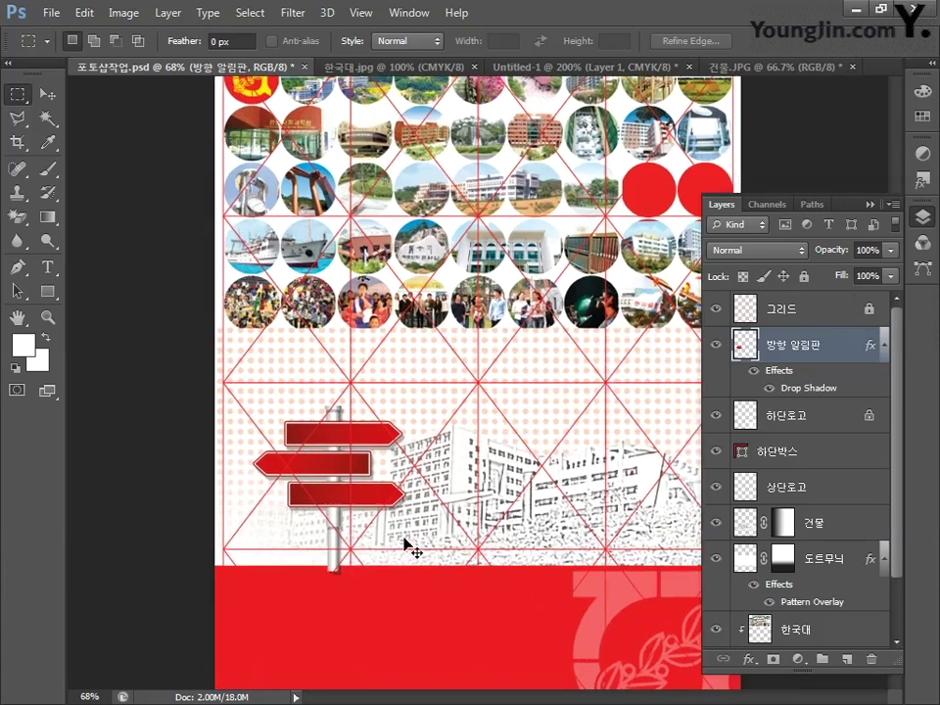
- Choose the Ellipse tool and set the foreground color to C 0, M 100, Y 100, K 0
key(ctrl+plus)
drag(492, 508, 350, 463)
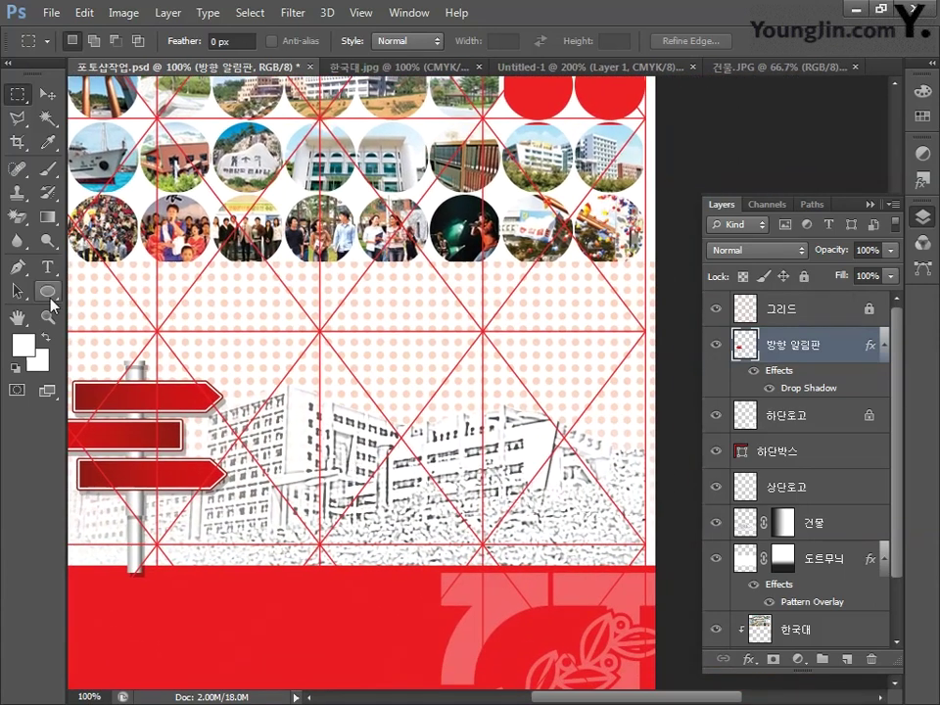
click(49, 294)
click(120, 323)
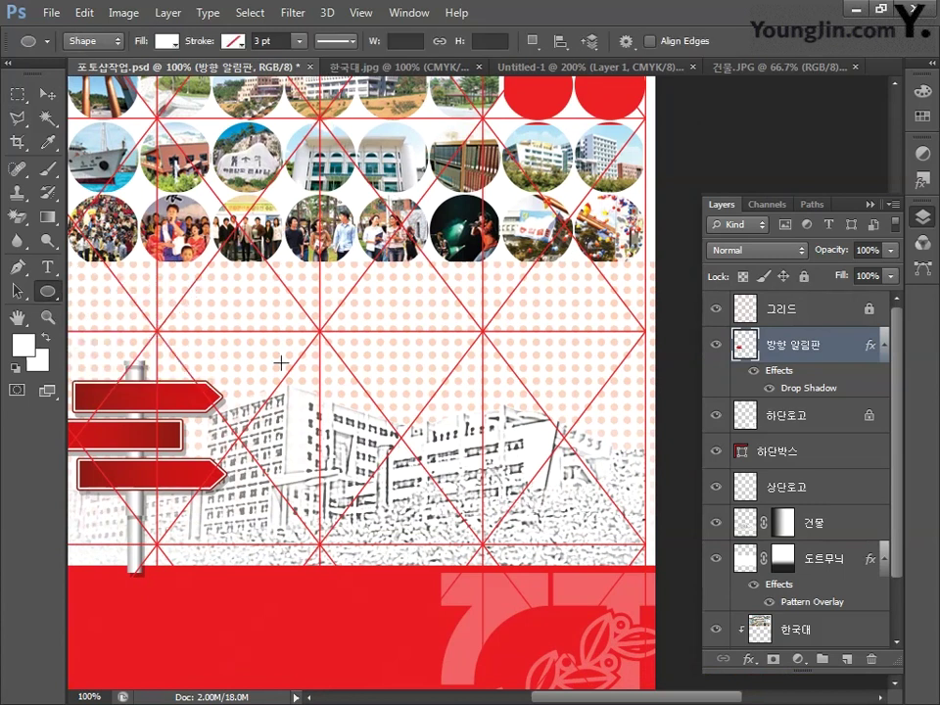
click(22, 343)
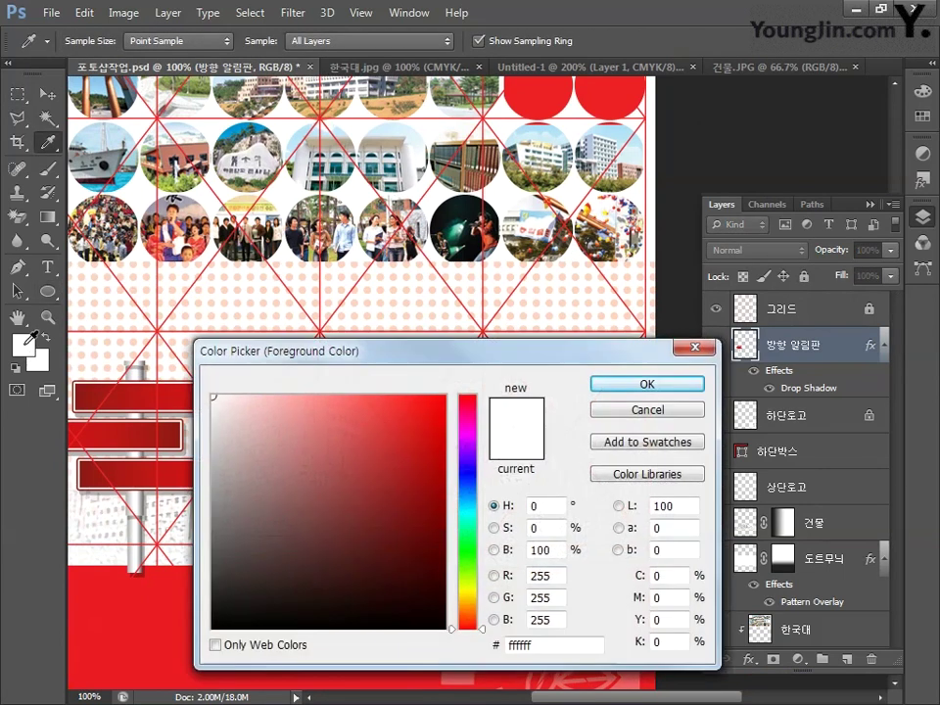
click(657, 576)
double_click(657, 576)
text(0)
key(Tab)
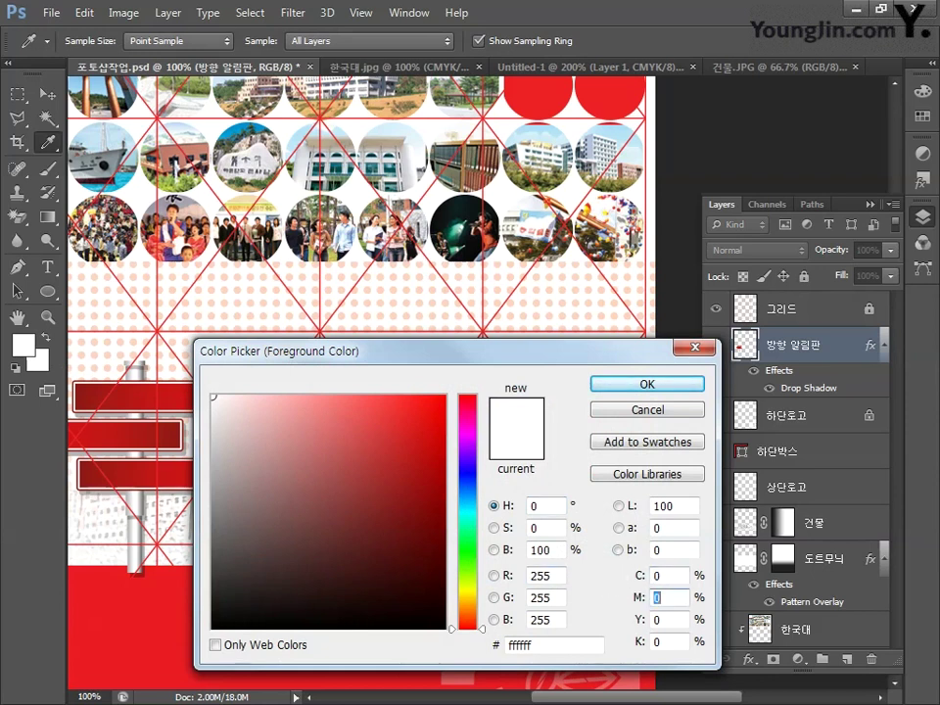
text(100)
key(Tab)
text(100)
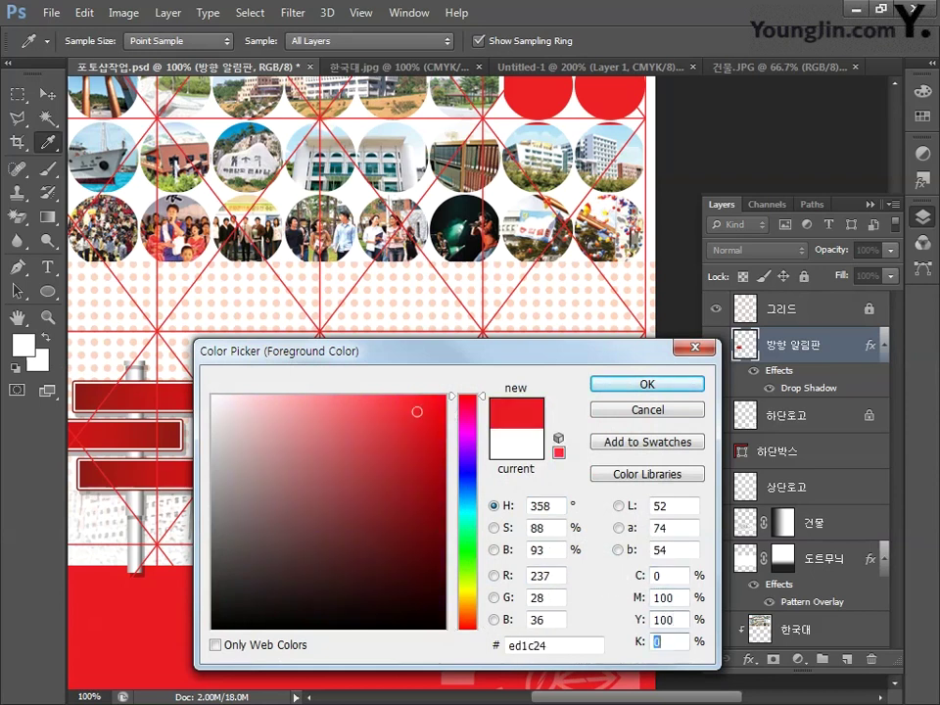
key(Return)
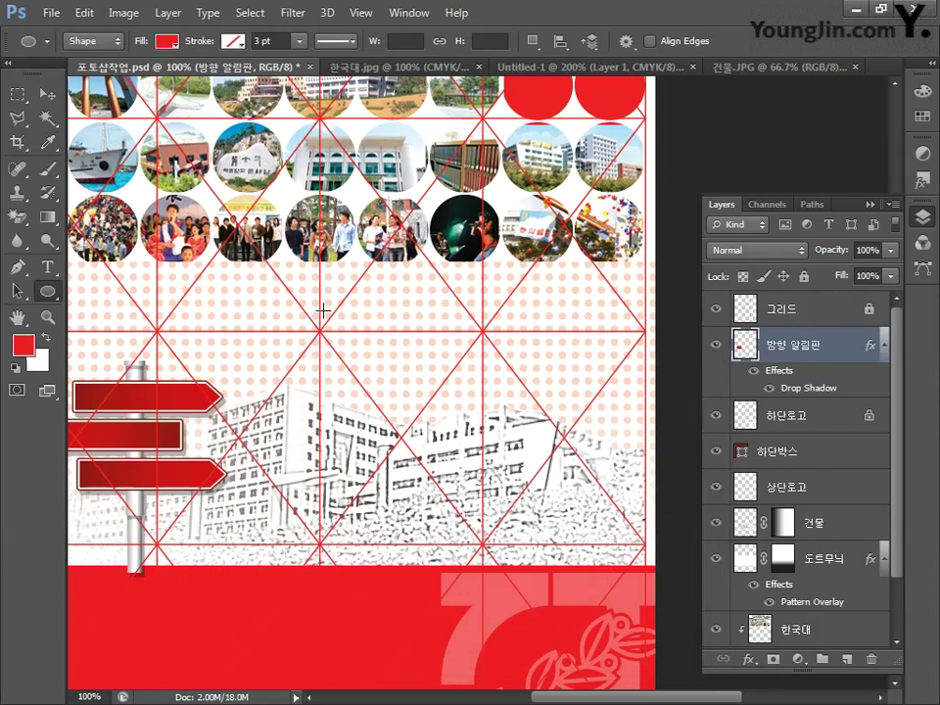
- Draw a red circle about 90 px wide above the building, shift it slightly left and scale it down a little
drag(316, 305, 399, 389)
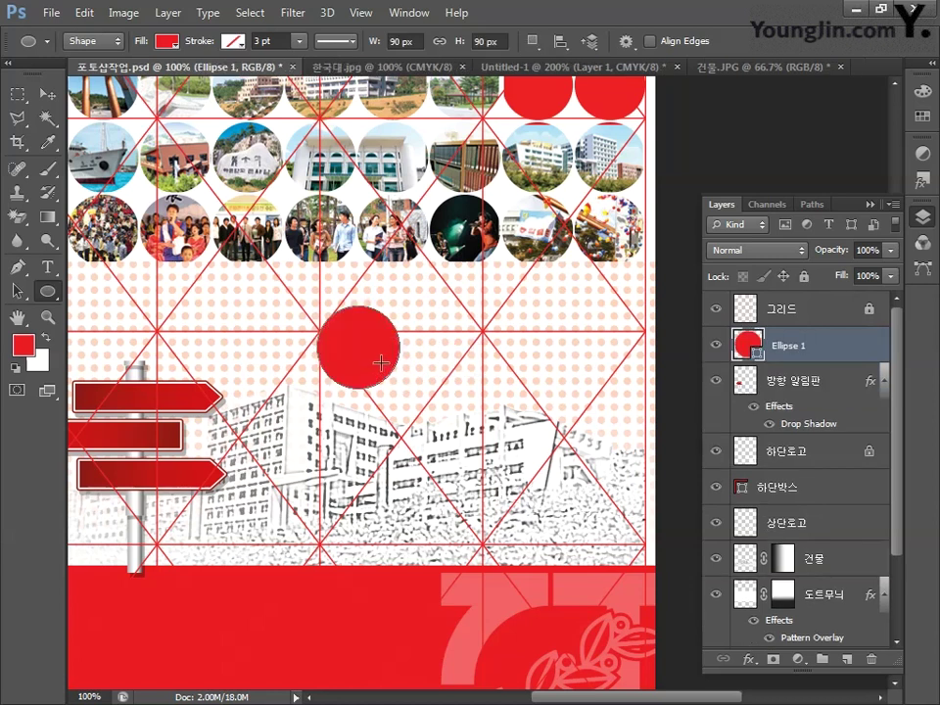
key(v)
drag(379, 342, 356, 346)
key(ctrl+t)
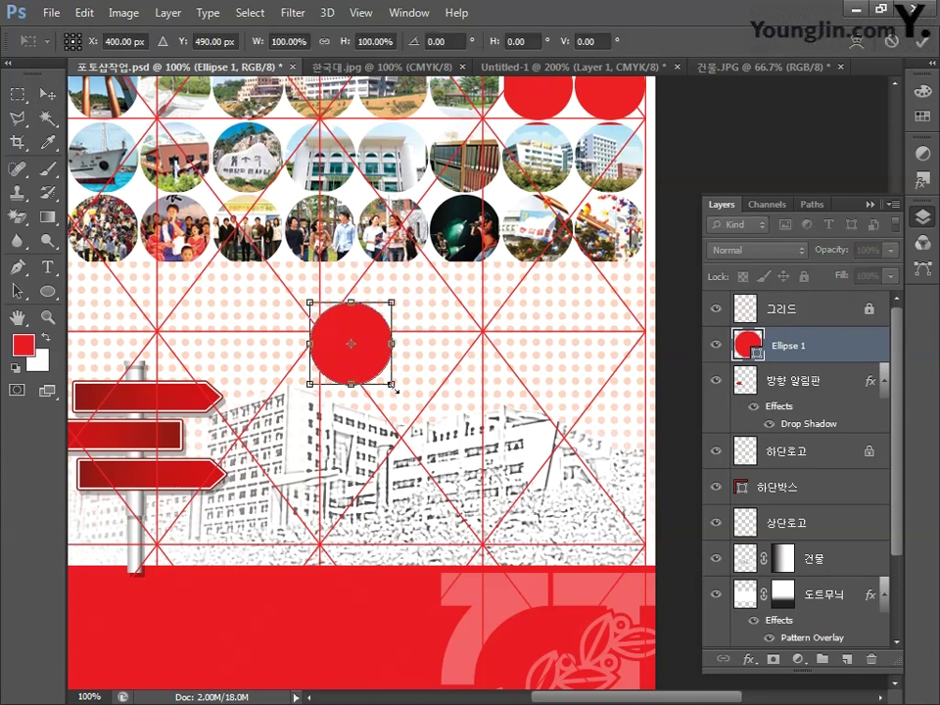
key(Return)
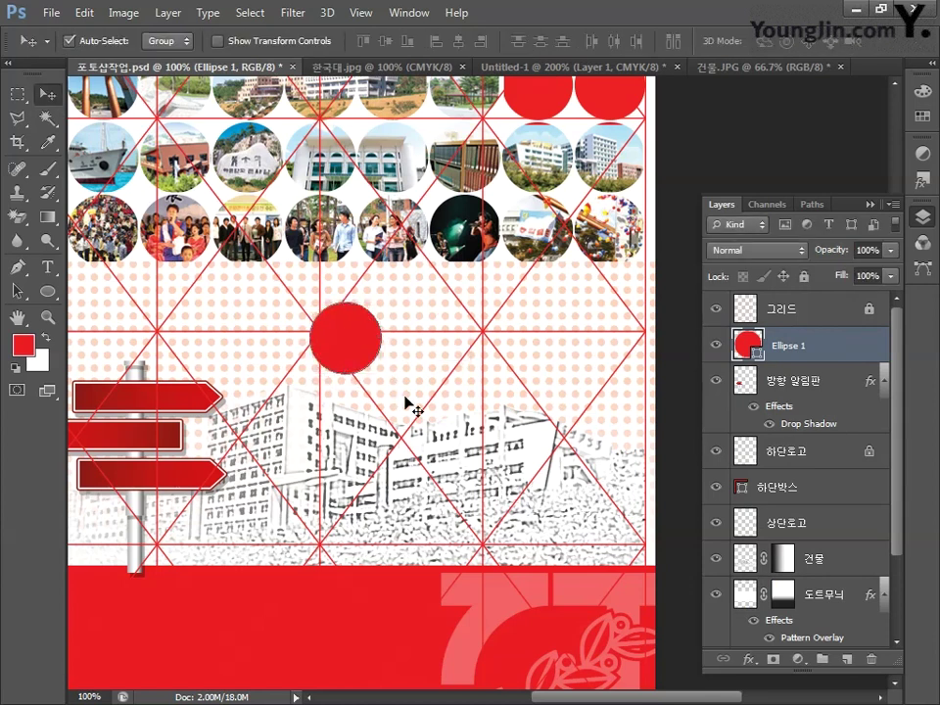
- Rename the new circle's layer as 원
double_click(789, 348)
text(ㅇ)
key(Return)
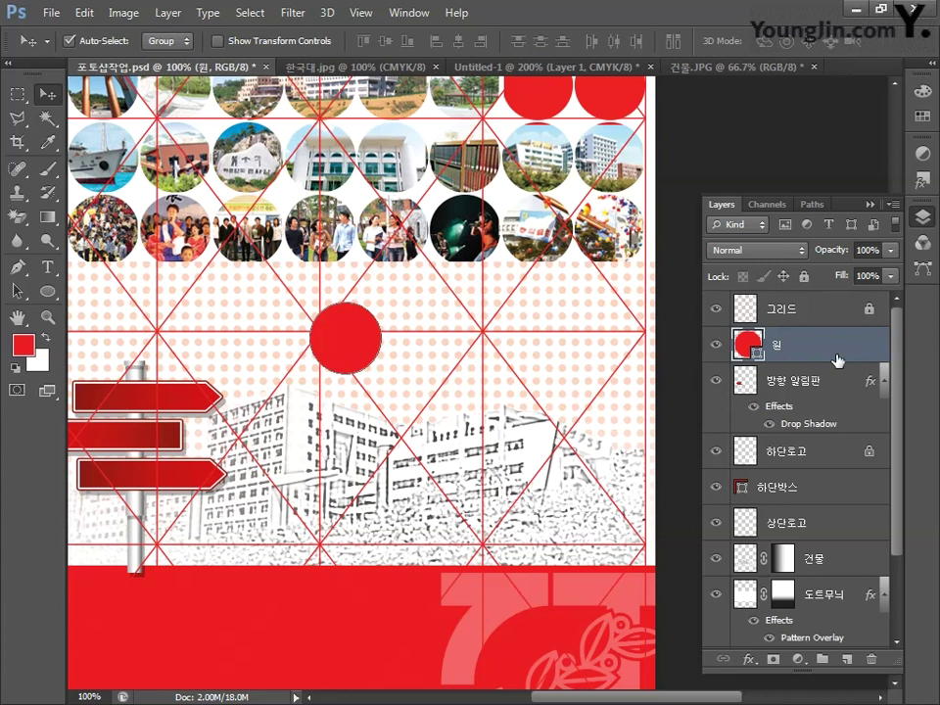
- Add the red text 문 just above and left of the red circle
click(47, 266)
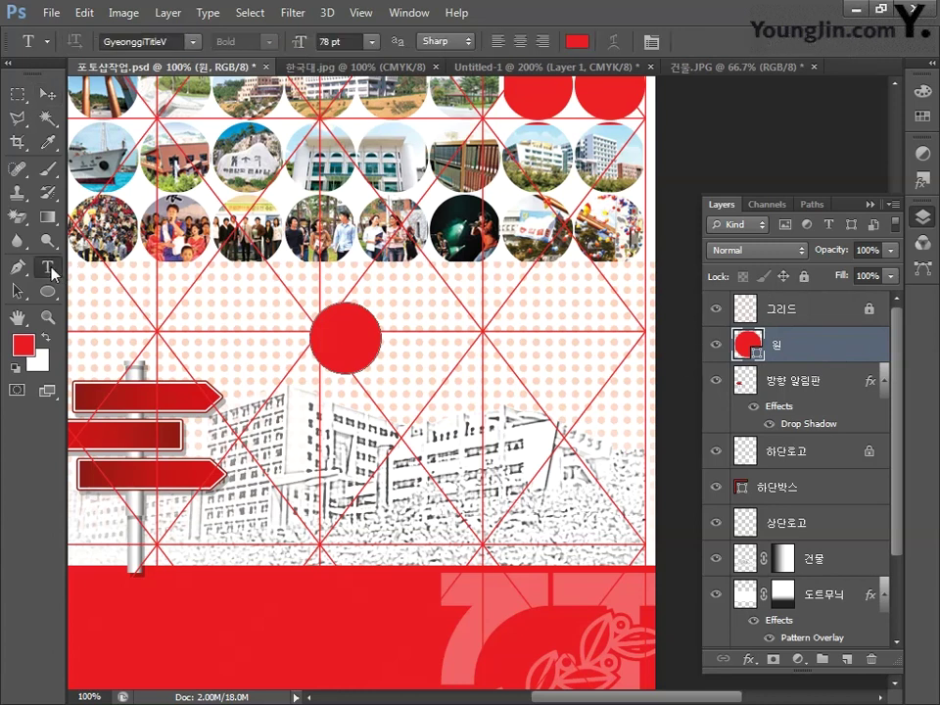
click(233, 319)
text(운)
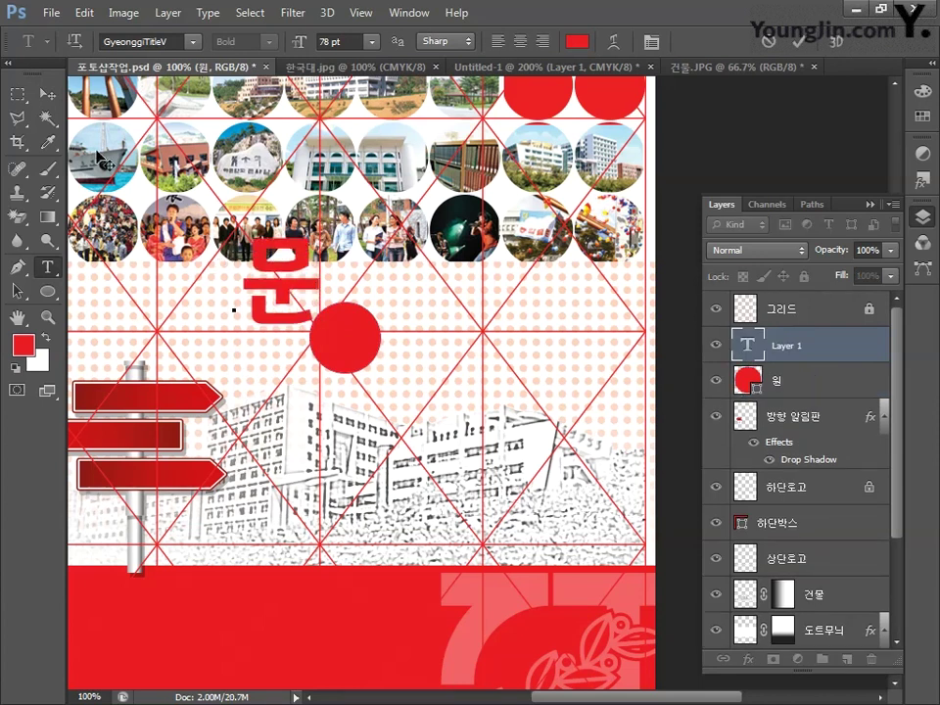
click(45, 94)
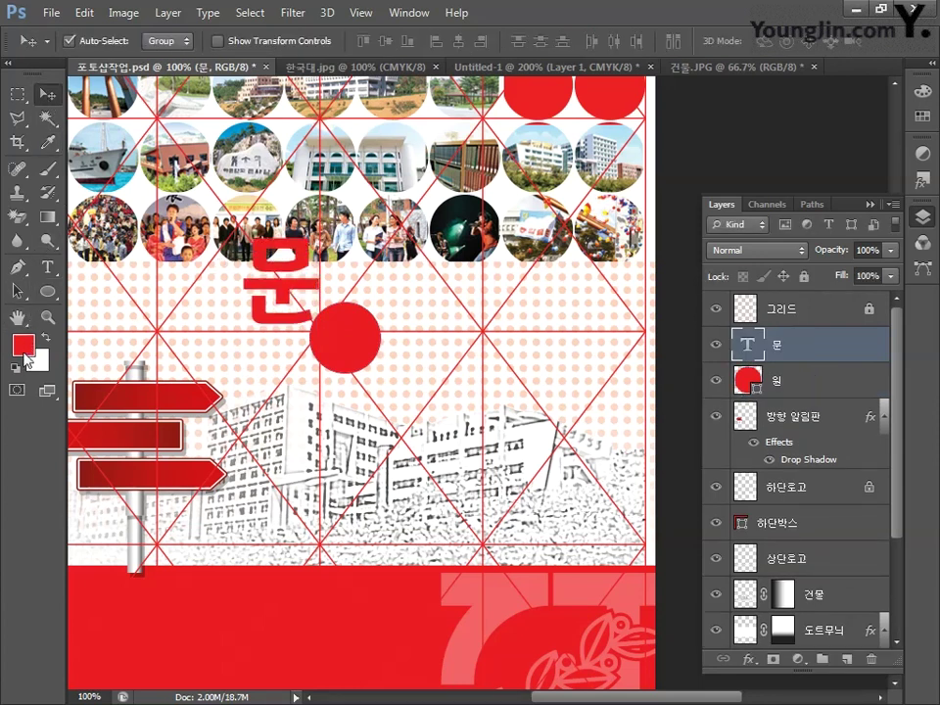
- Set the 문 text's font to Adobe Myungjo Std and its color to white
click(409, 13)
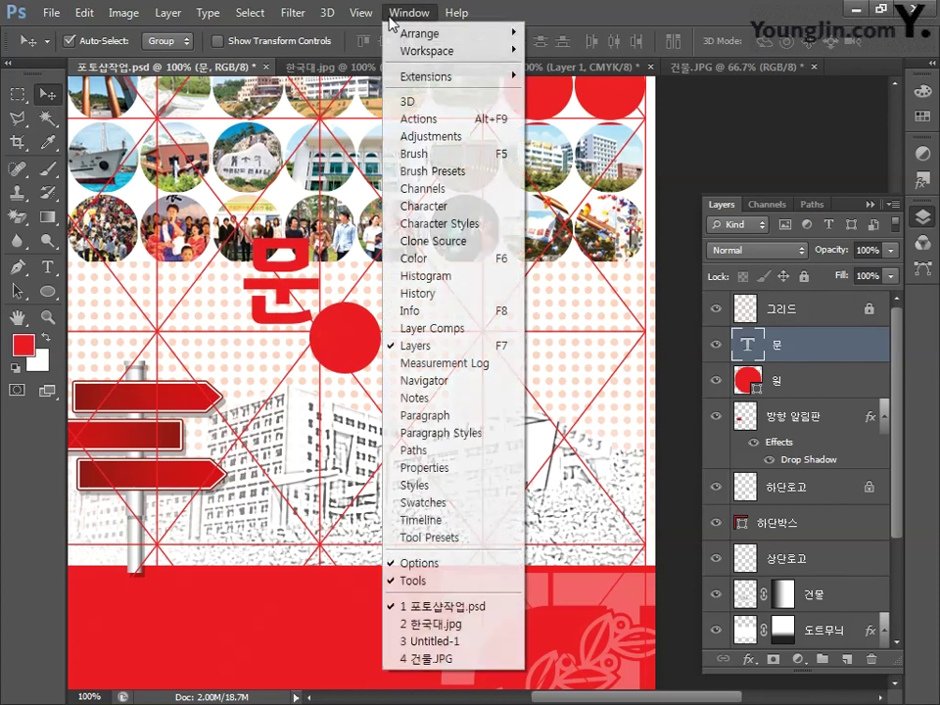
click(424, 206)
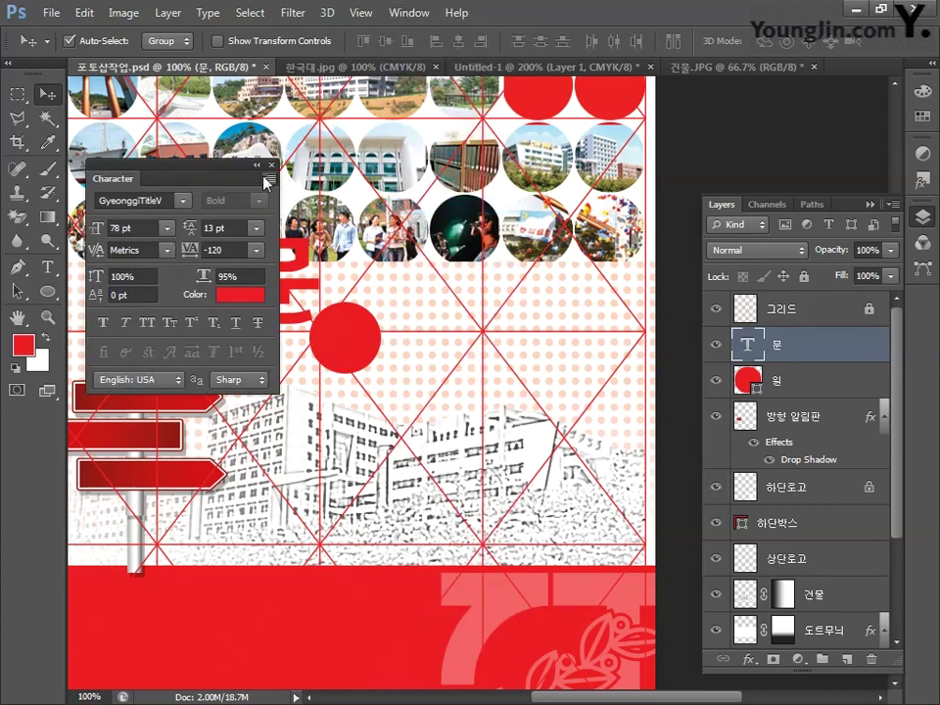
drag(210, 172, 207, 444)
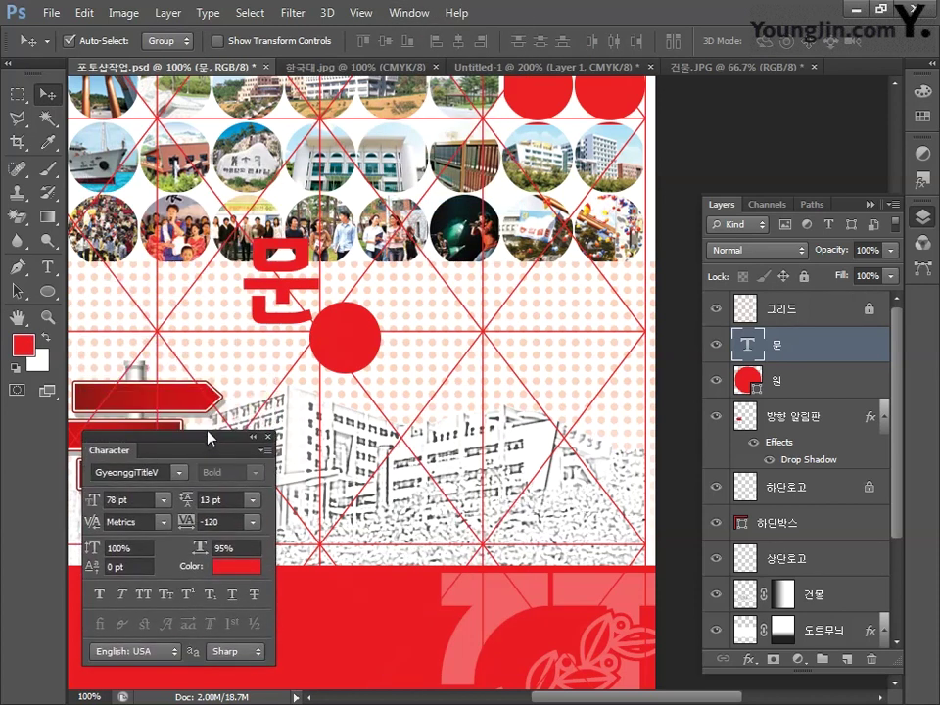
click(179, 472)
scroll(340, 97, down, 3)
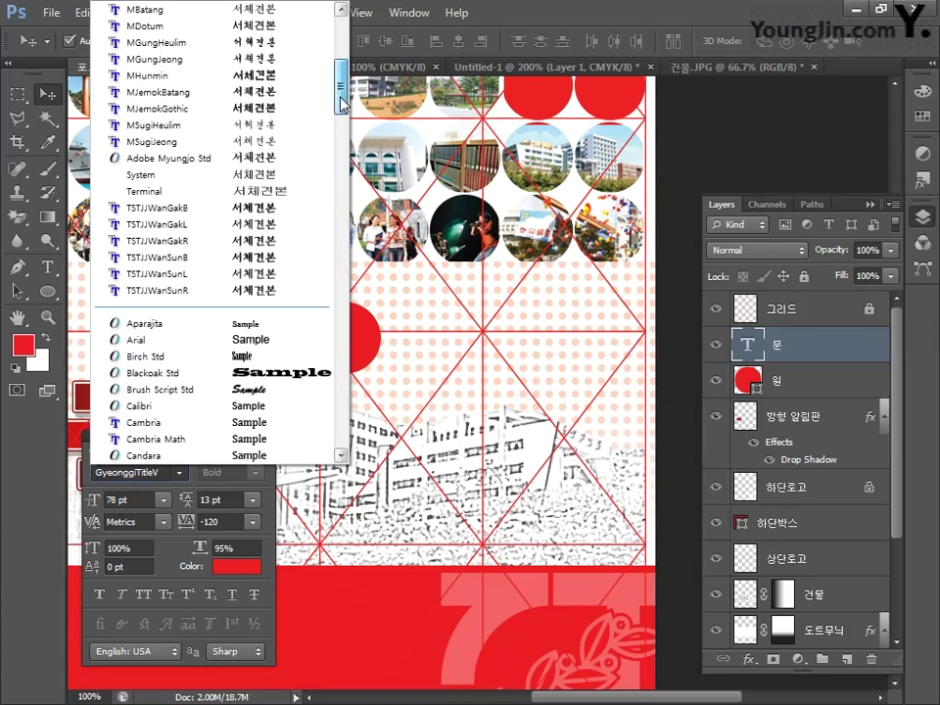
click(284, 159)
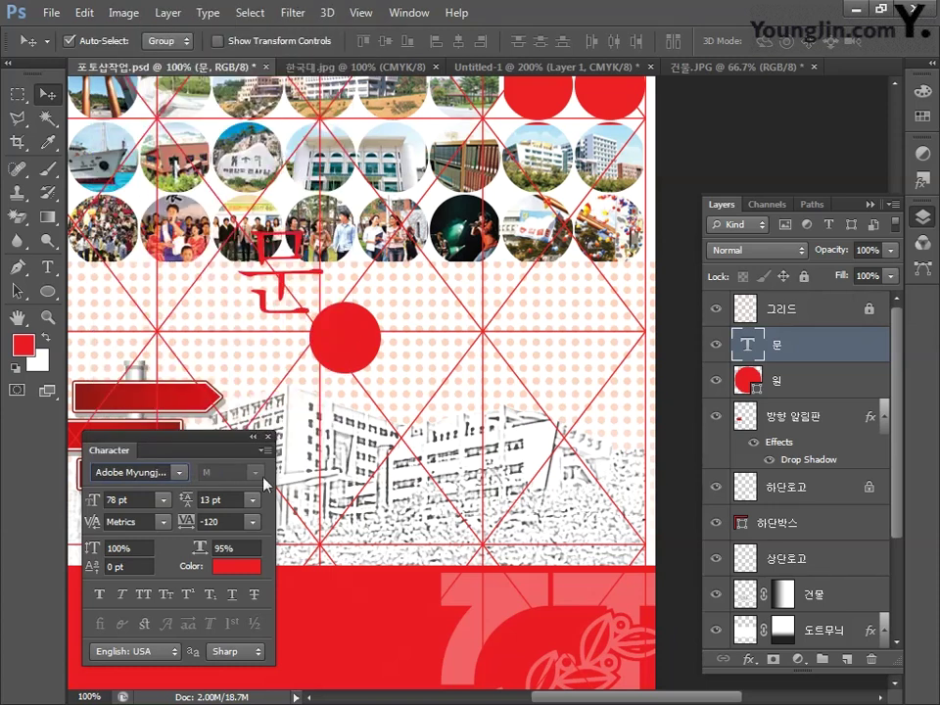
click(237, 566)
drag(237, 565, 236, 393)
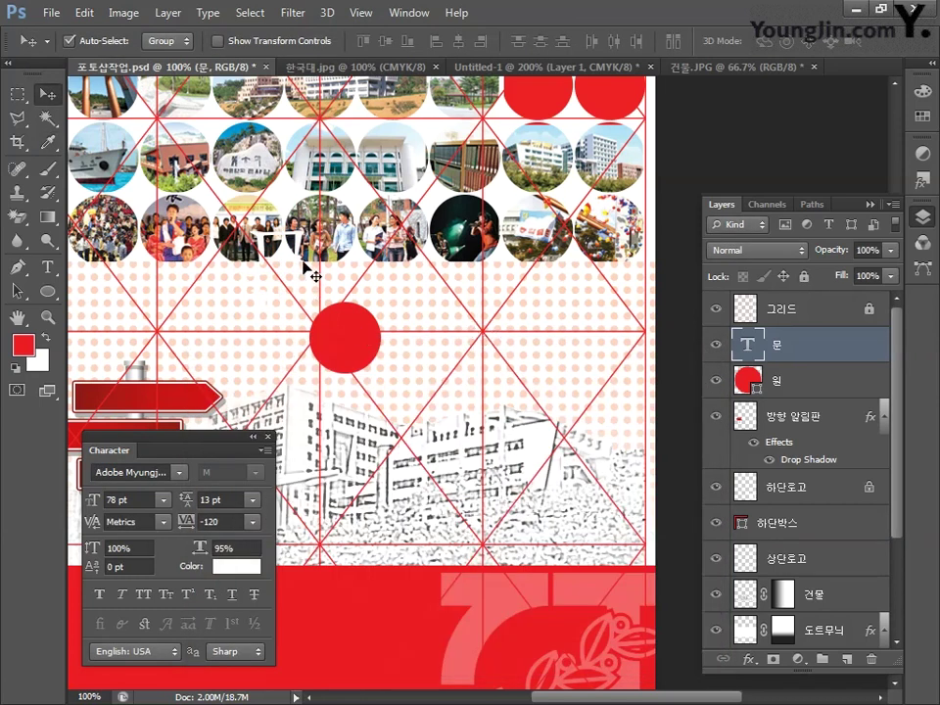
- Move the white 문 text onto the red circle, scale it to about 63% to fit inside, and apply faux bold
drag(309, 267, 359, 327)
key(ctrl+t)
drag(290, 400, 323, 364)
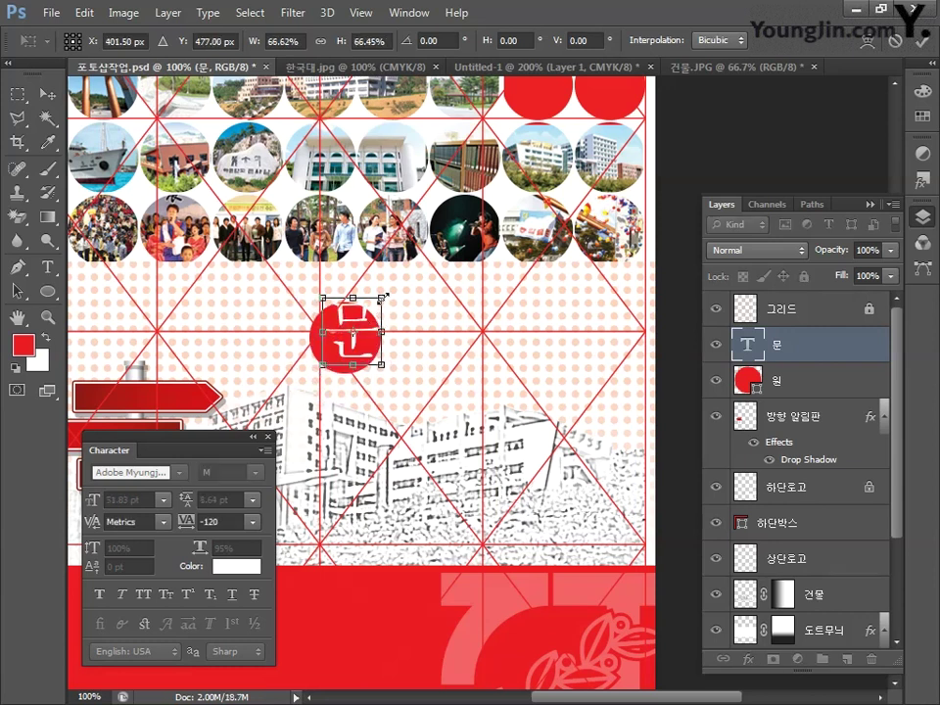
drag(383, 295, 360, 328)
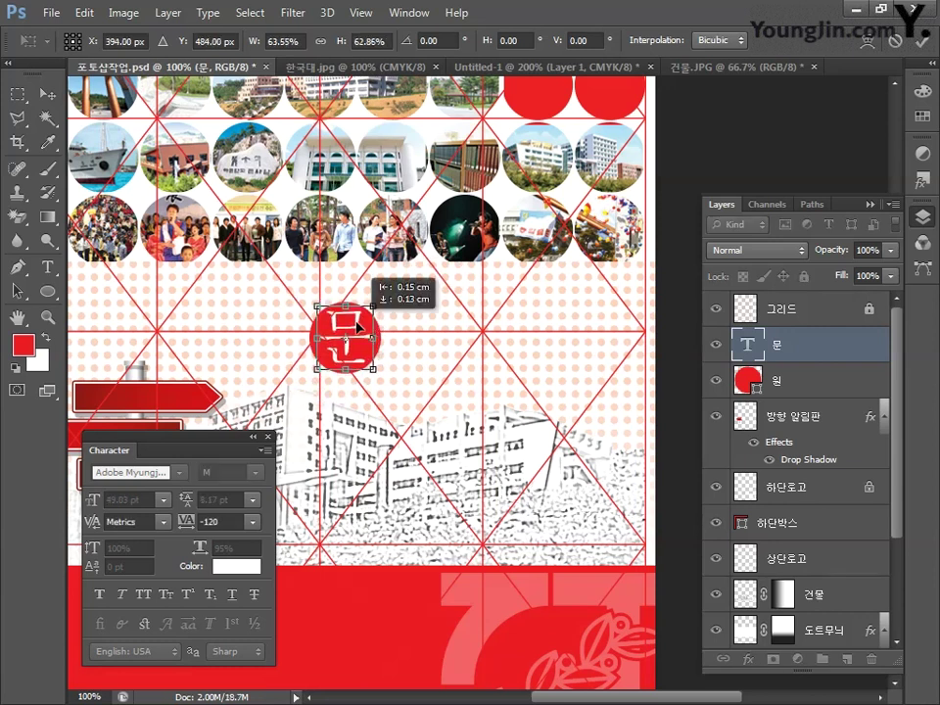
key(Return)
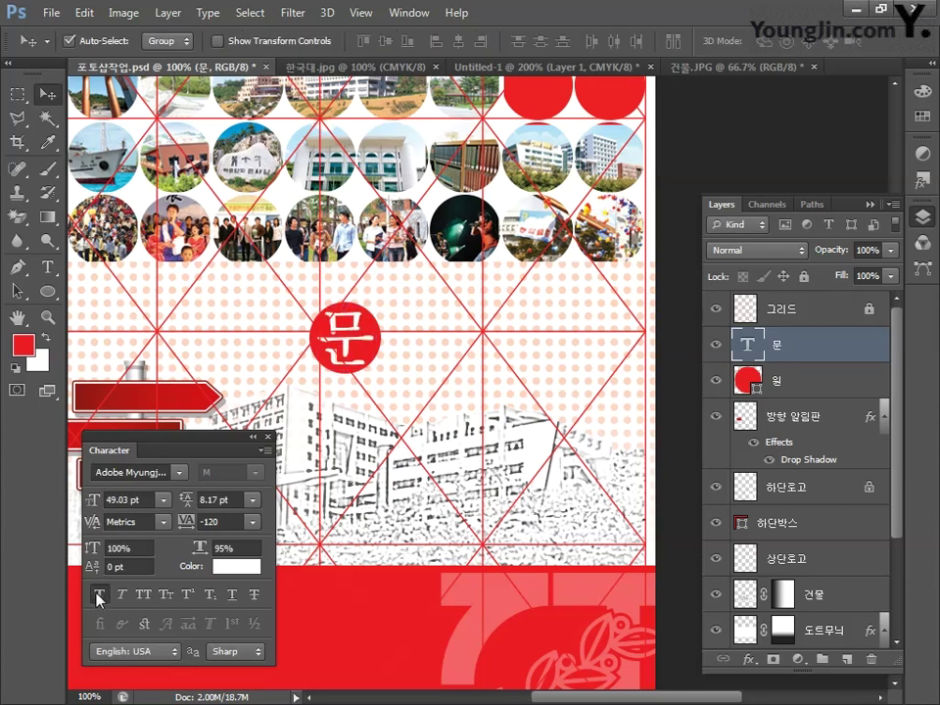
- Add the text 화전문대학원 at 78 pt beside the red circle
click(47, 266)
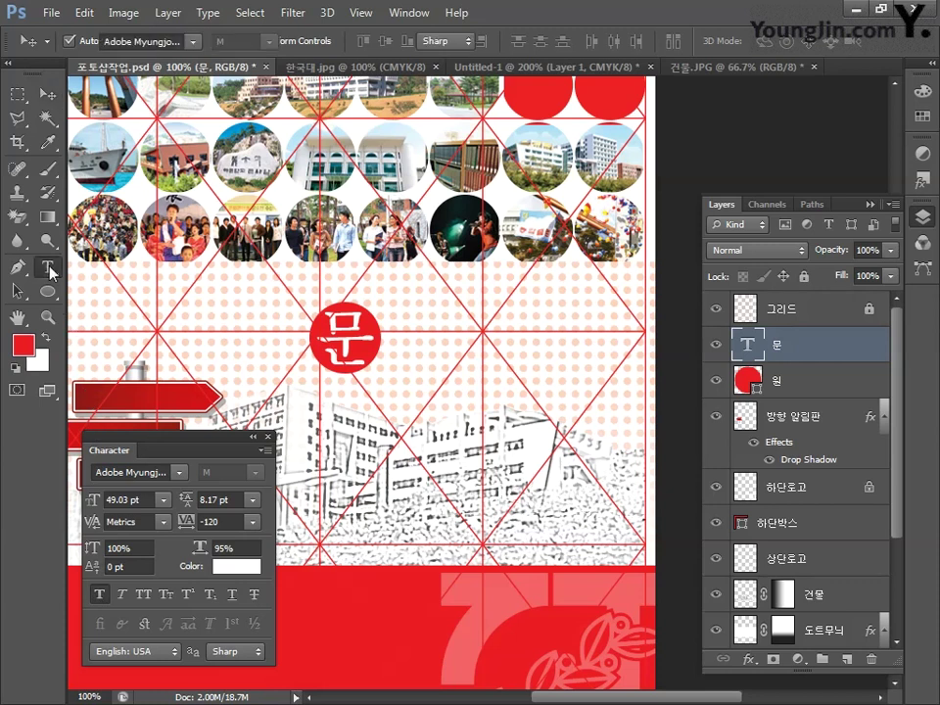
click(407, 344)
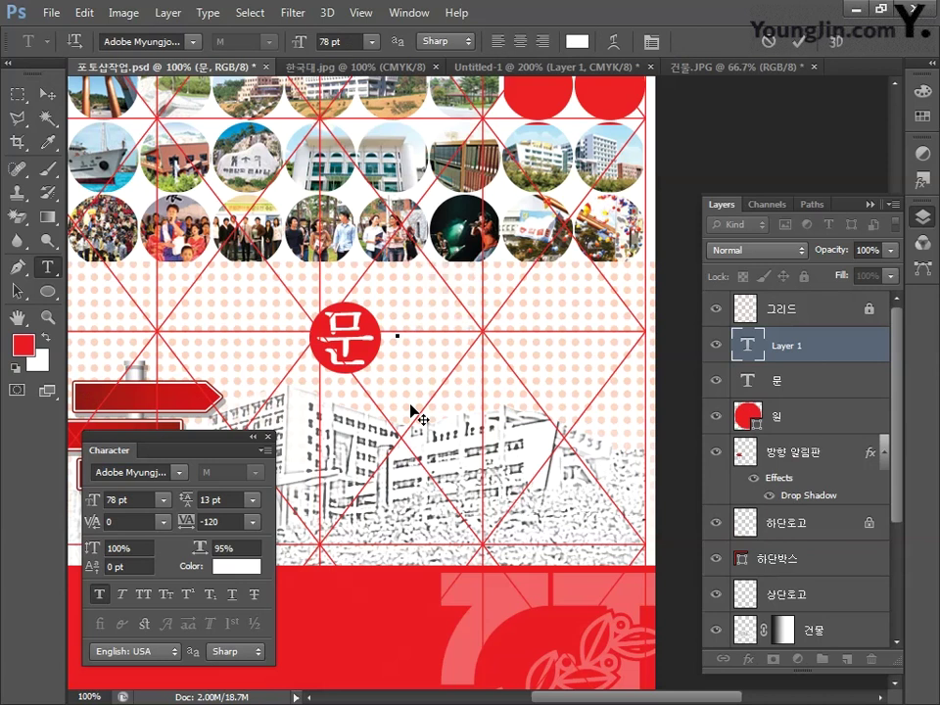
text(화학)
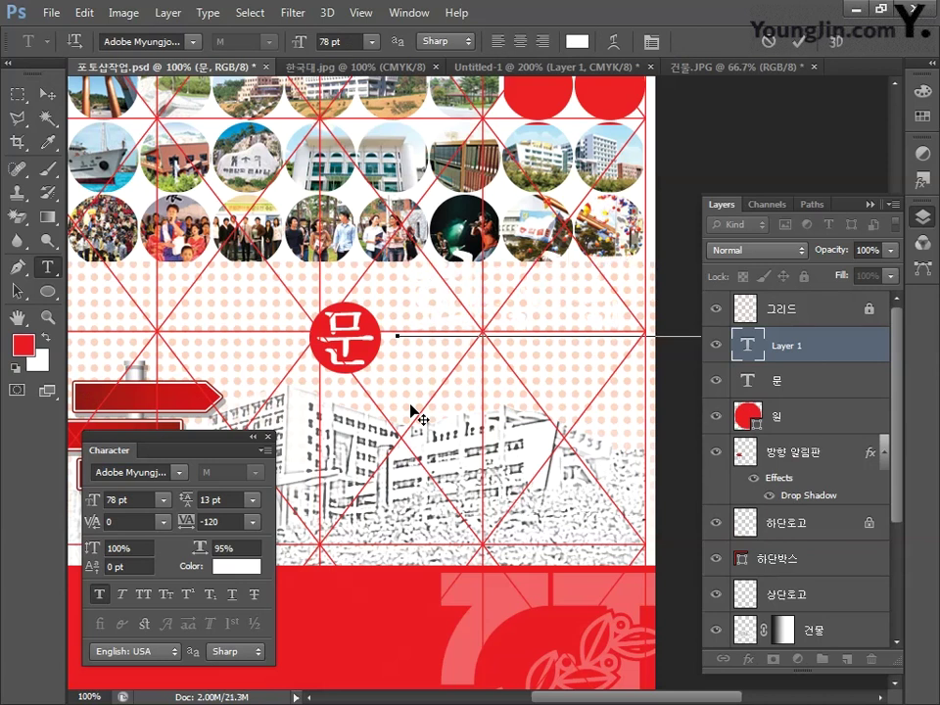
key(ctrl+Return)
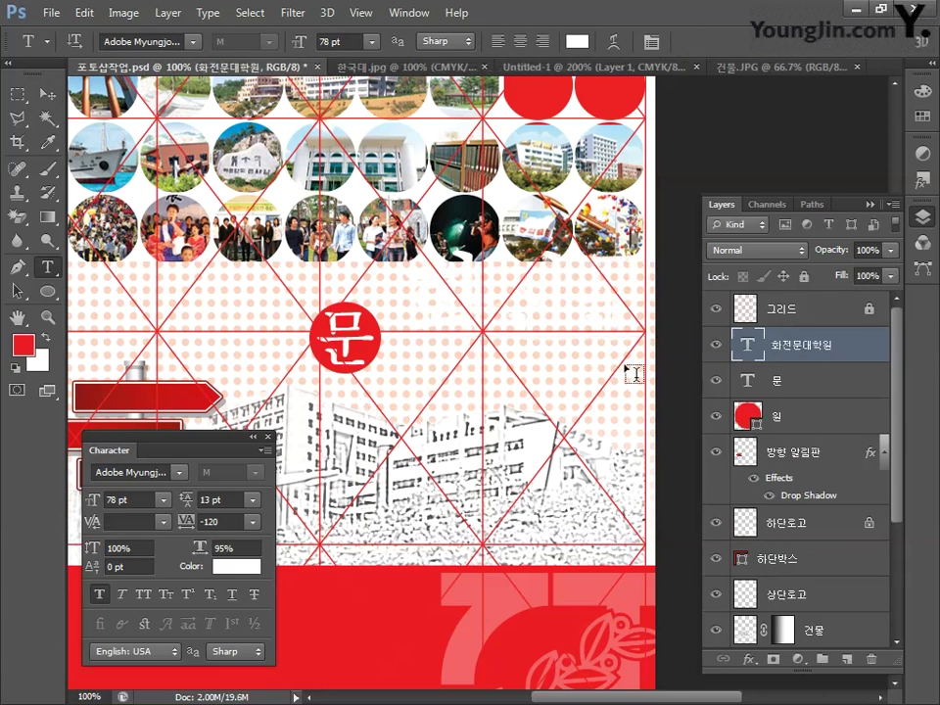
- Add a Gradient Overlay to the 화전문대학원 text layer and open its gradient for editing
double_click(865, 351)
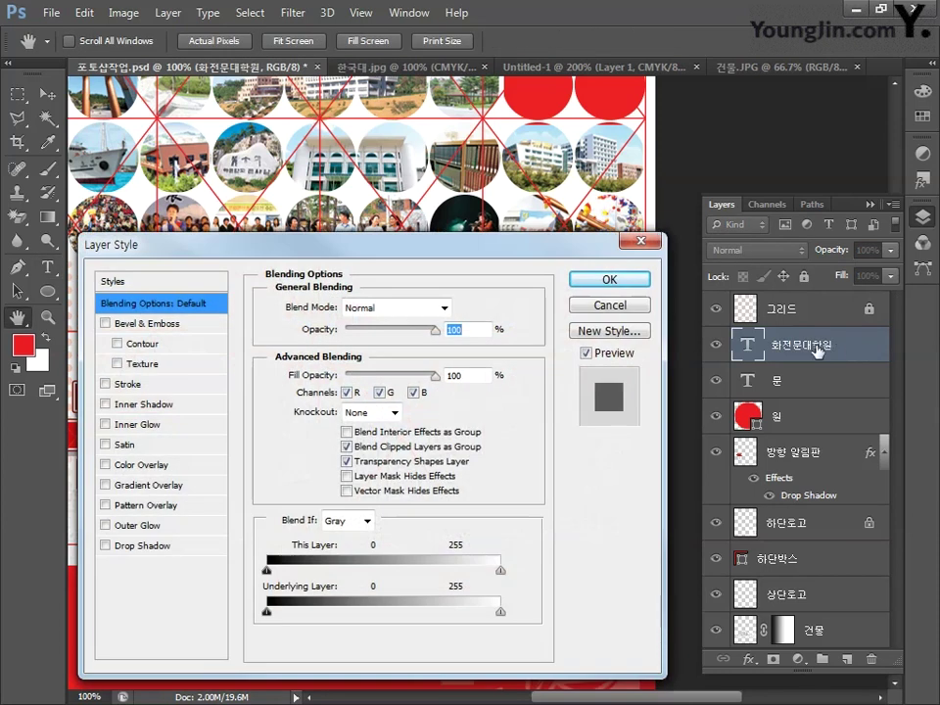
click(147, 487)
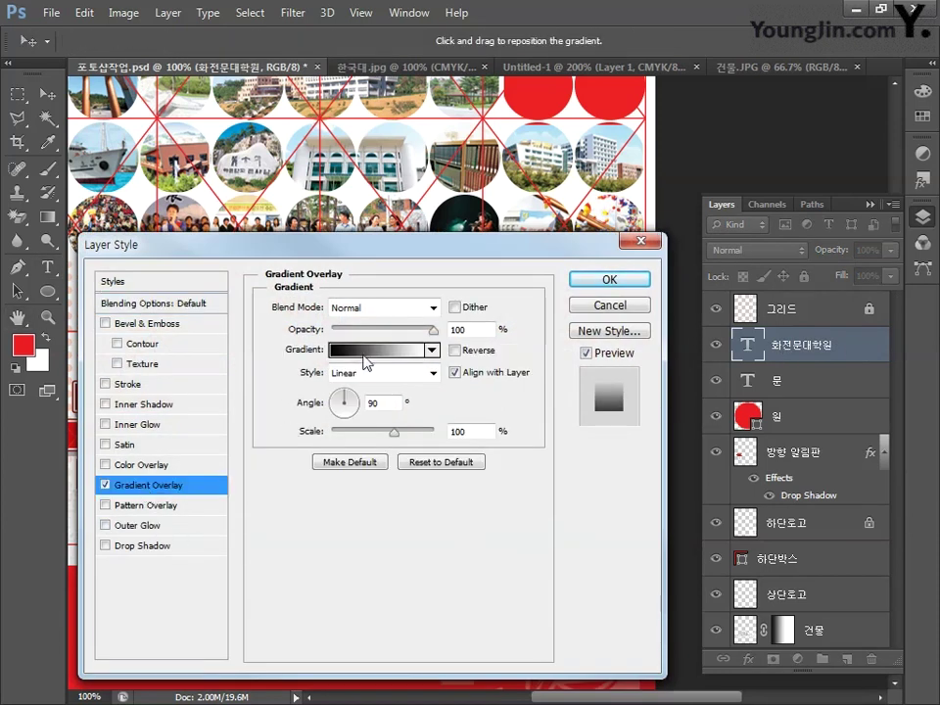
click(364, 351)
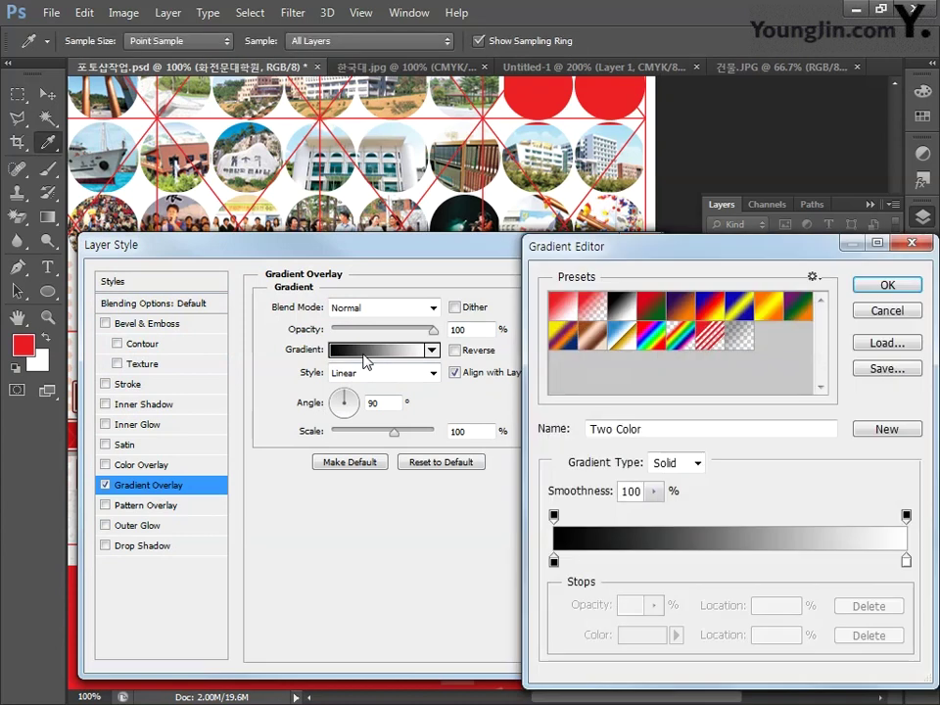
- Set the gradient's starting color stop to C 0, M 100, Y 100, K 0
double_click(554, 564)
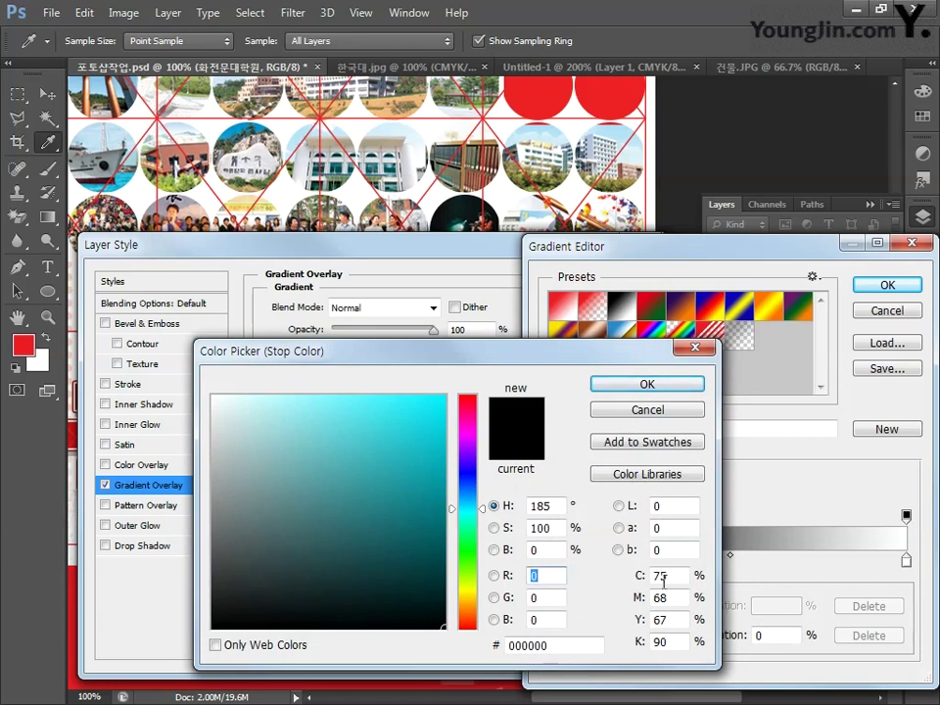
click(675, 575)
double_click(675, 575)
text(0)
key(Tab)
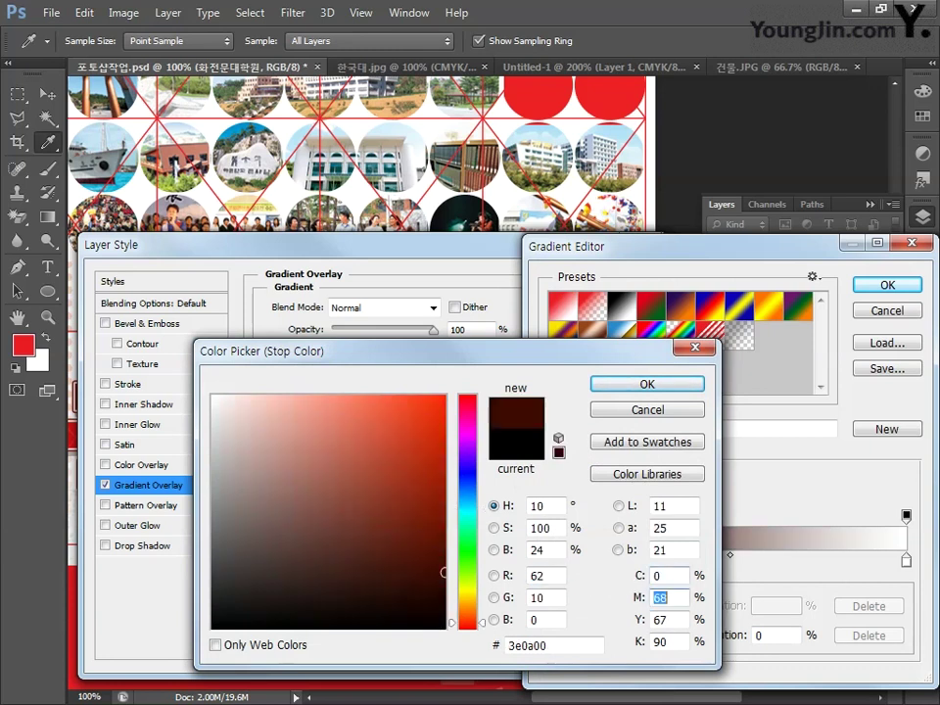
text(100)
key(Tab)
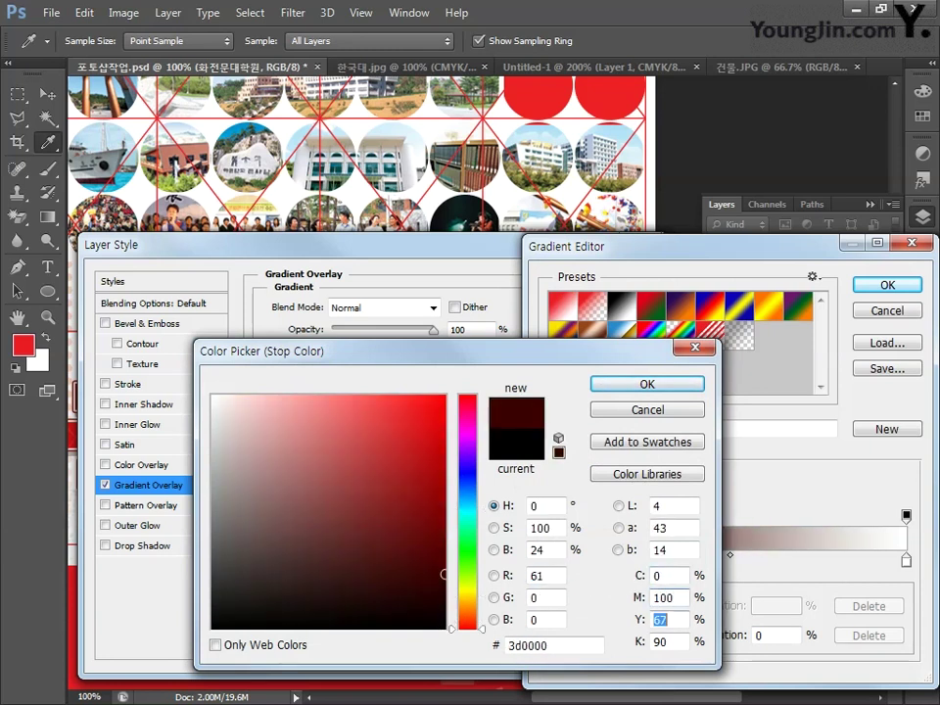
text(100)
key(Tab)
text(0)
key(Return)
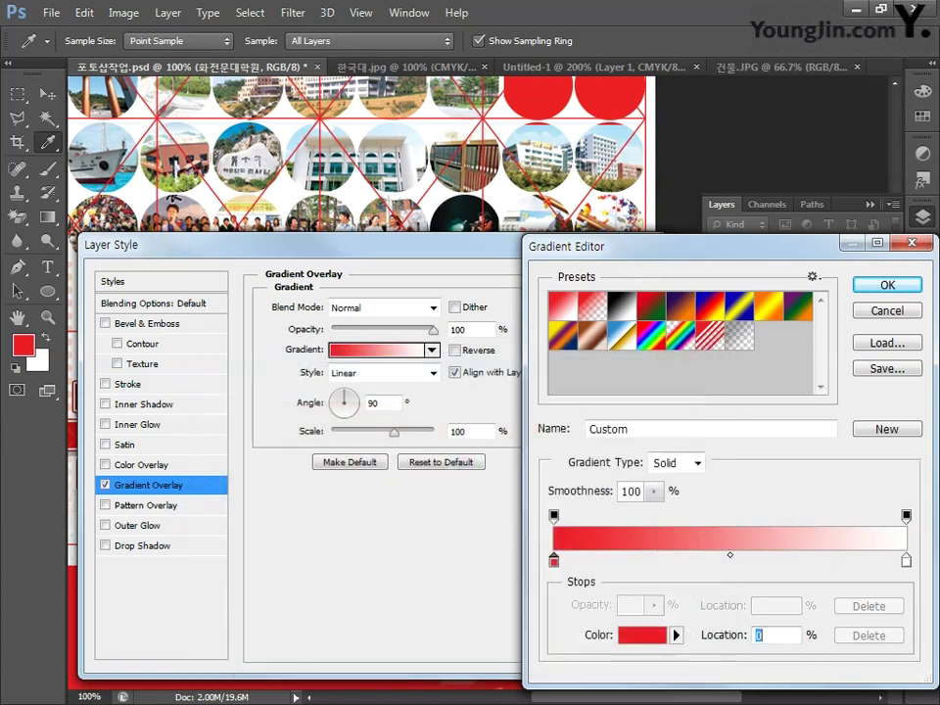
- Set the gradient's ending color stop to C 0, M 100, Y 100, K 50 and accept the gradient
double_click(906, 560)
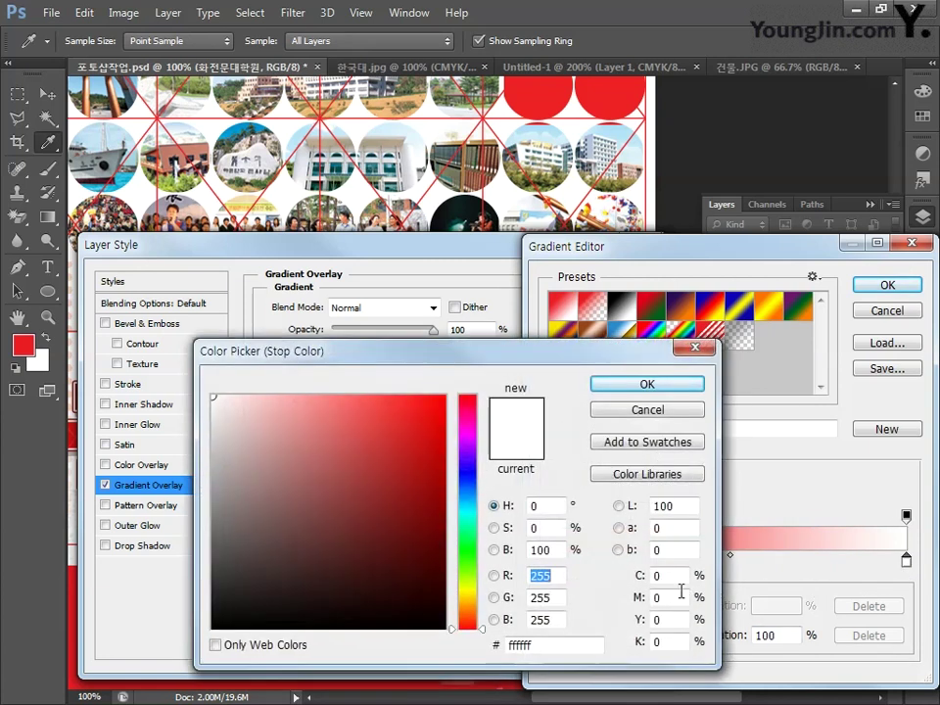
key(Tab)
text(100)
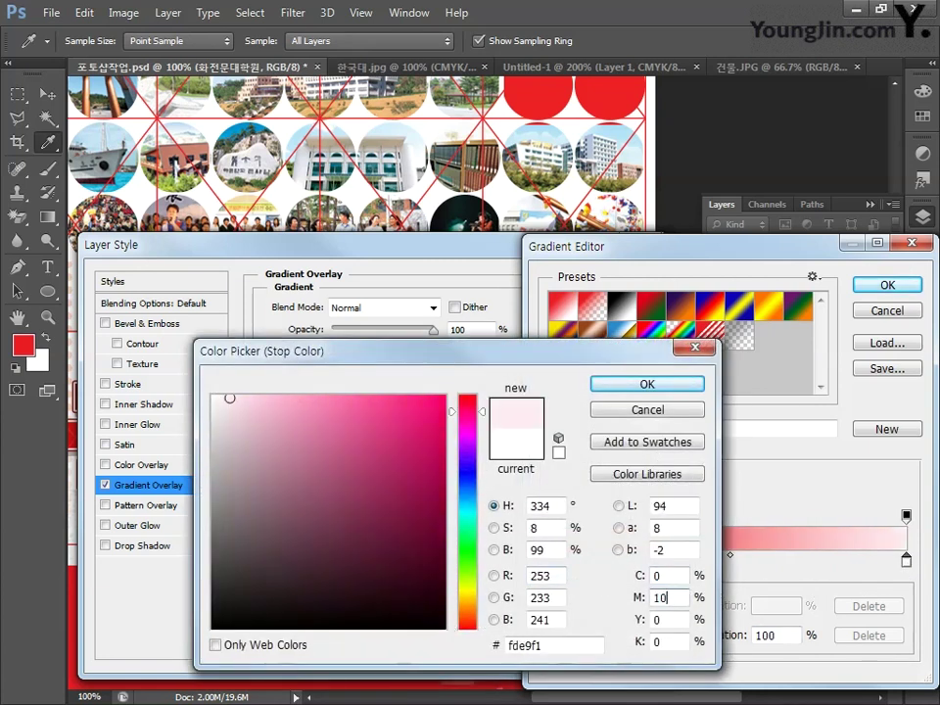
key(Tab)
text(100)
key(Tab)
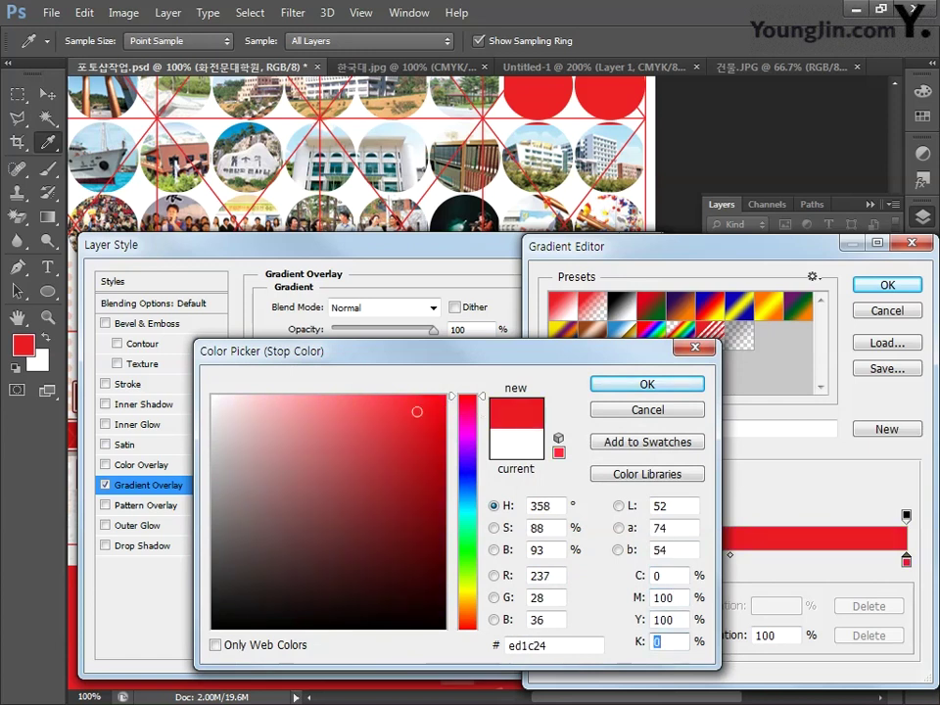
text(50)
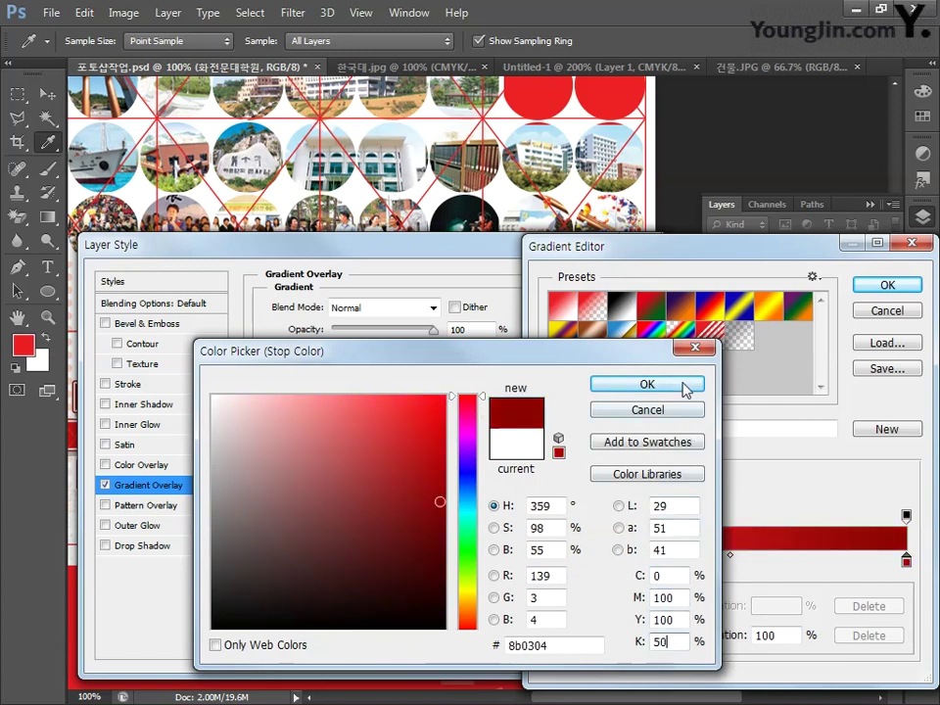
click(646, 385)
click(886, 285)
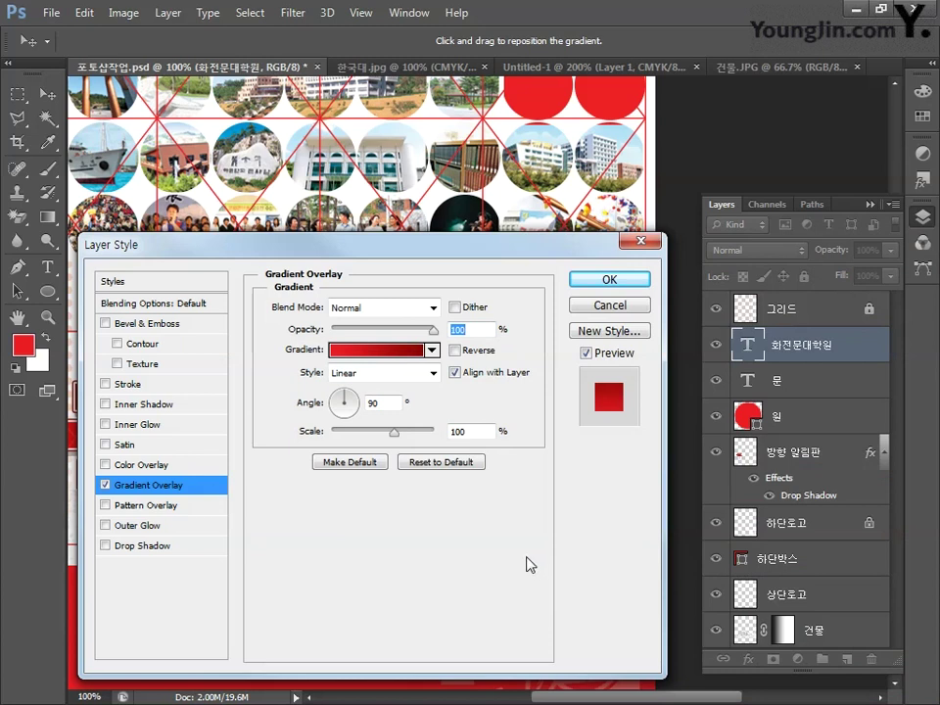
- Set the gradient overlay's angle to 90° and apply the layer style
click(387, 404)
text(90)
click(592, 279)
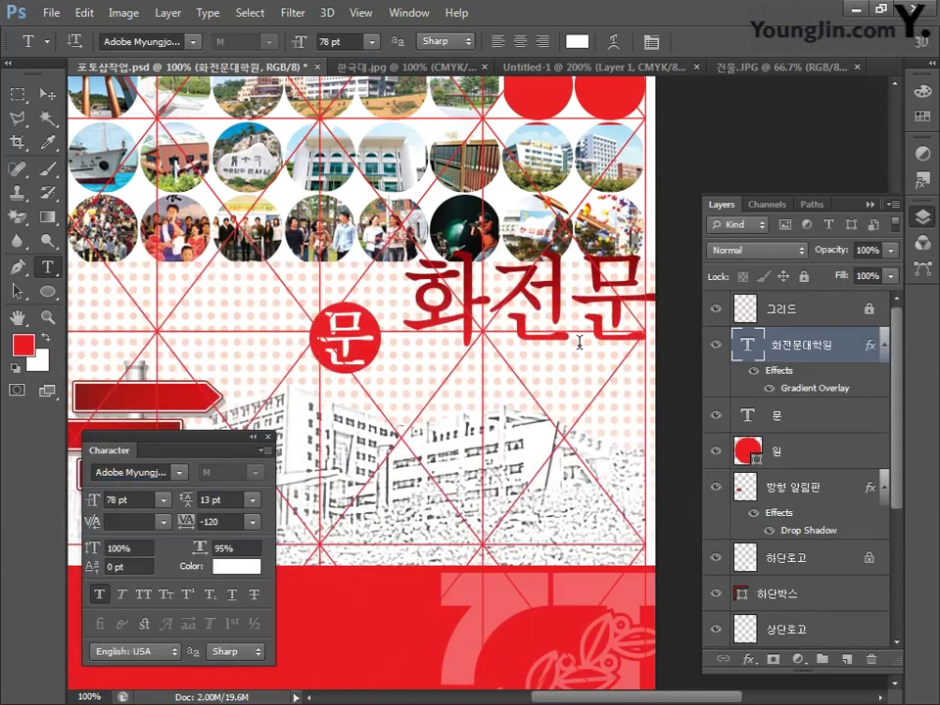
- Set the 화전문대학원 text size to 40 pt
click(147, 500)
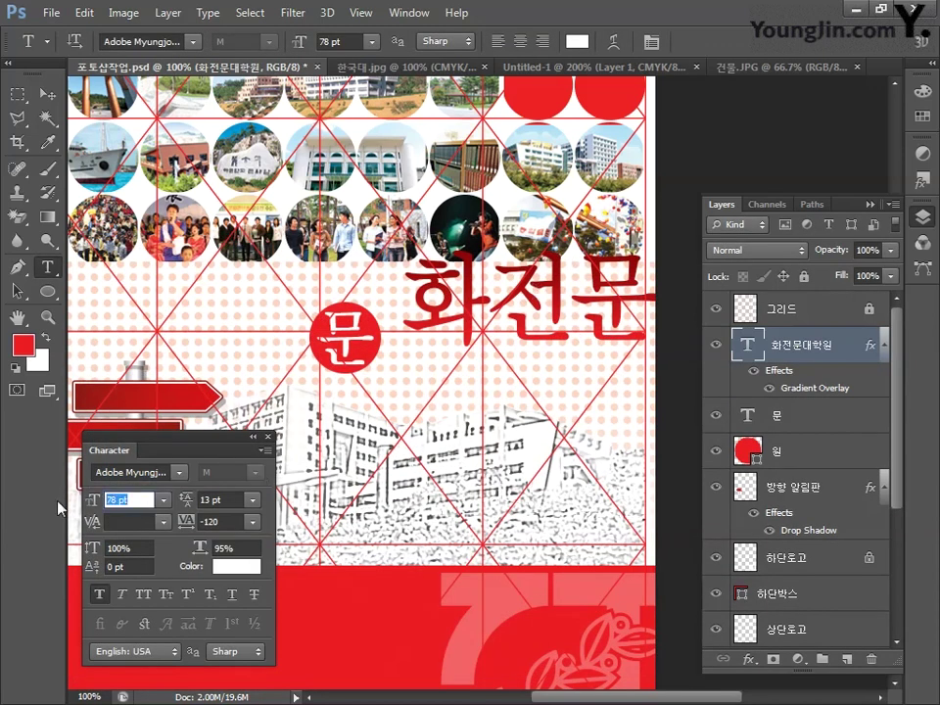
text(50)
key(Return)
text(40)
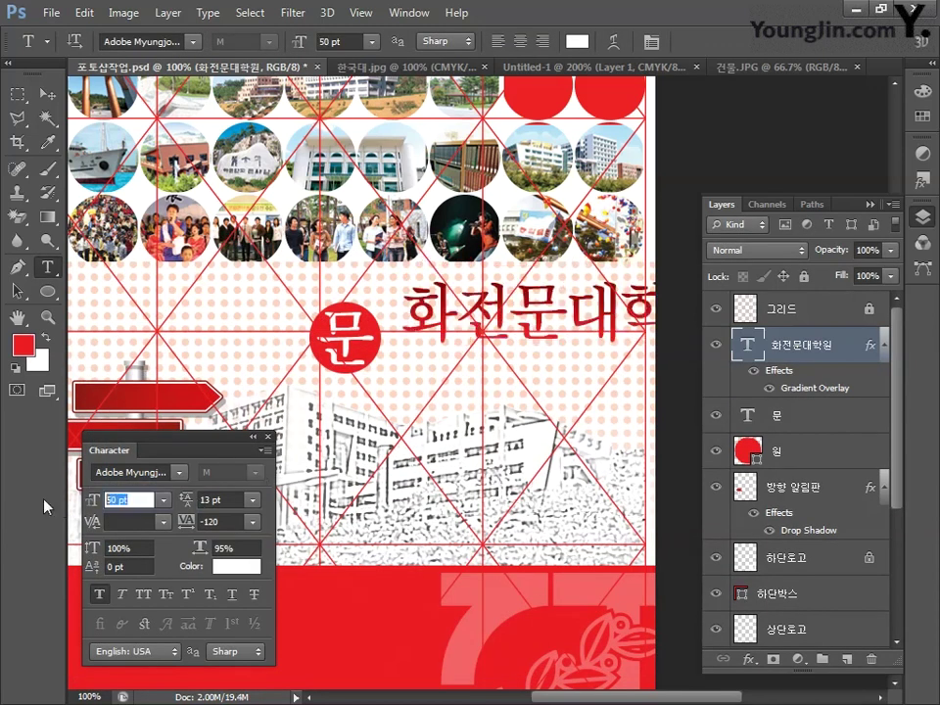
key(Return)
- Move the 화전문대학원 text right beside the 문 circle and scale it down to about 35.7 pt
key(v)
drag(548, 318, 524, 315)
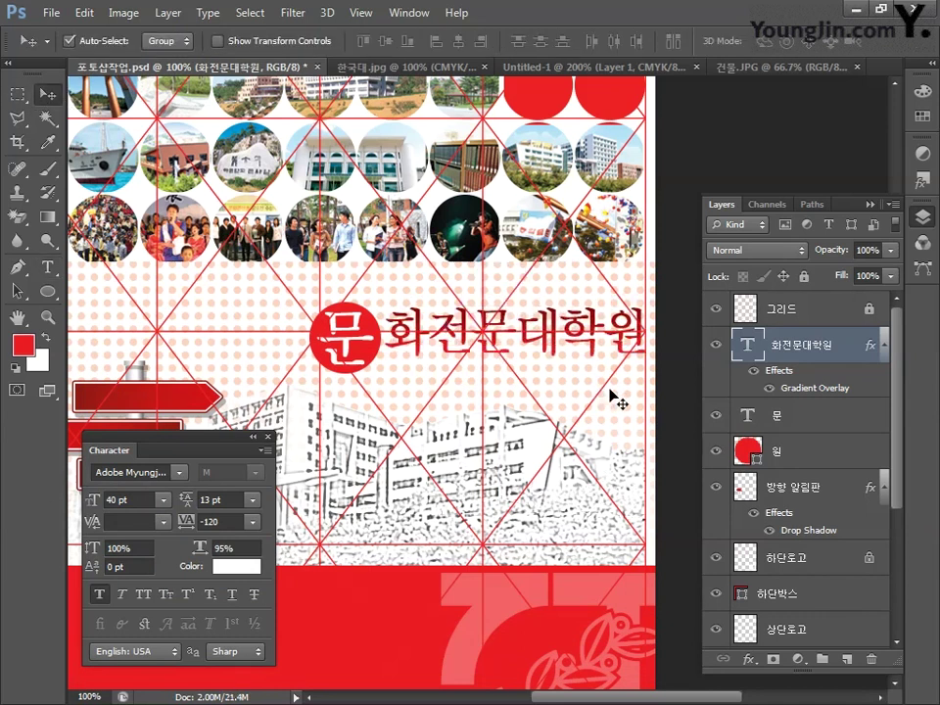
drag(634, 345, 622, 348)
key(Return)
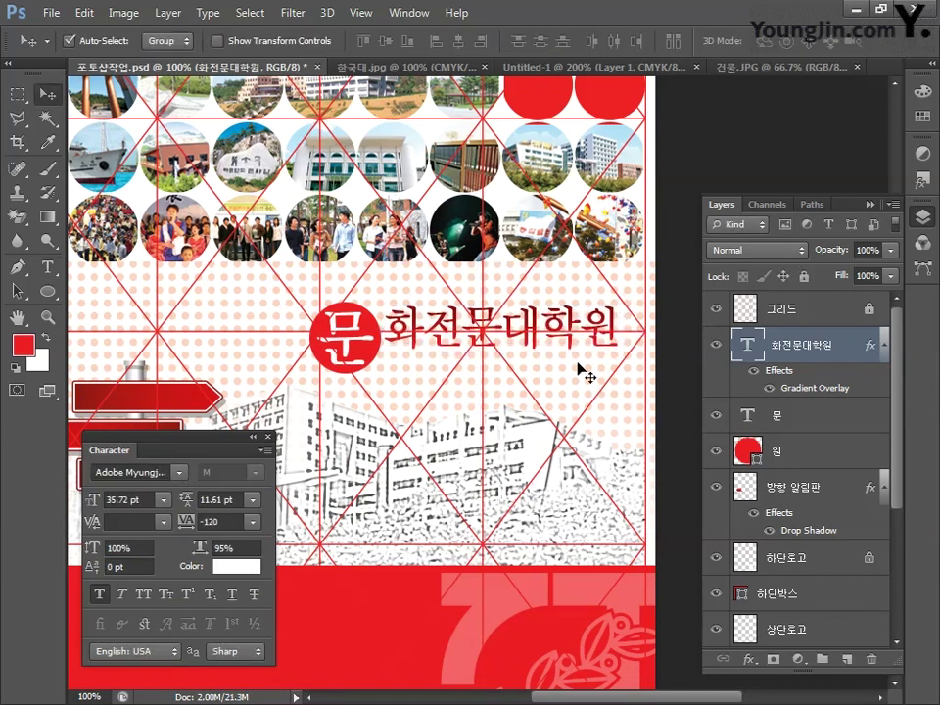
- Close the character settings, fit the whole poster in view and hide the 그리드 layer
click(267, 438)
double_click(18, 317)
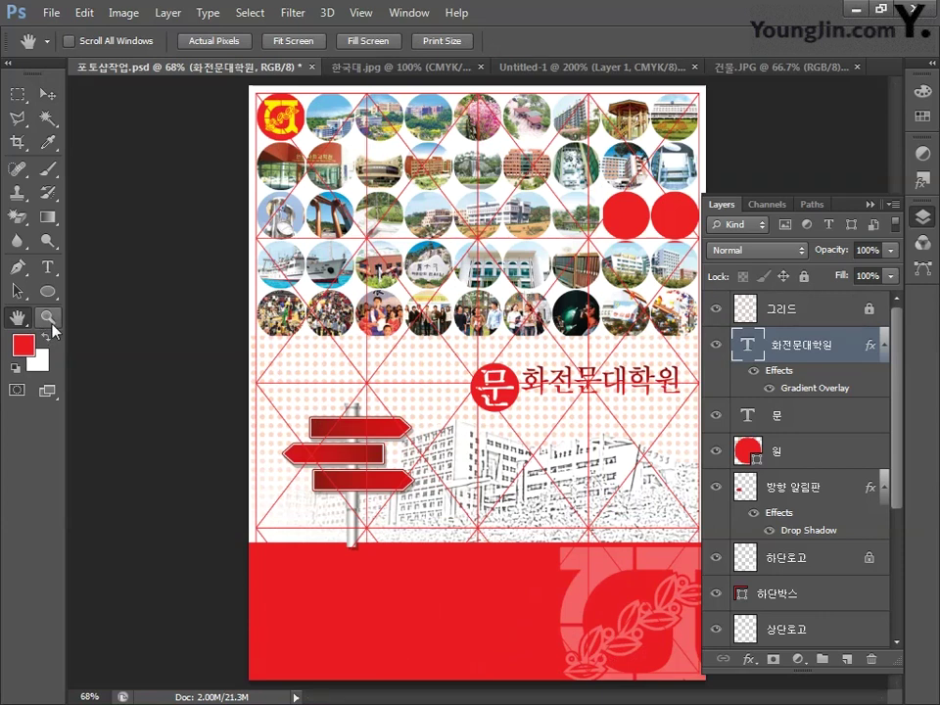
click(47, 317)
click(47, 93)
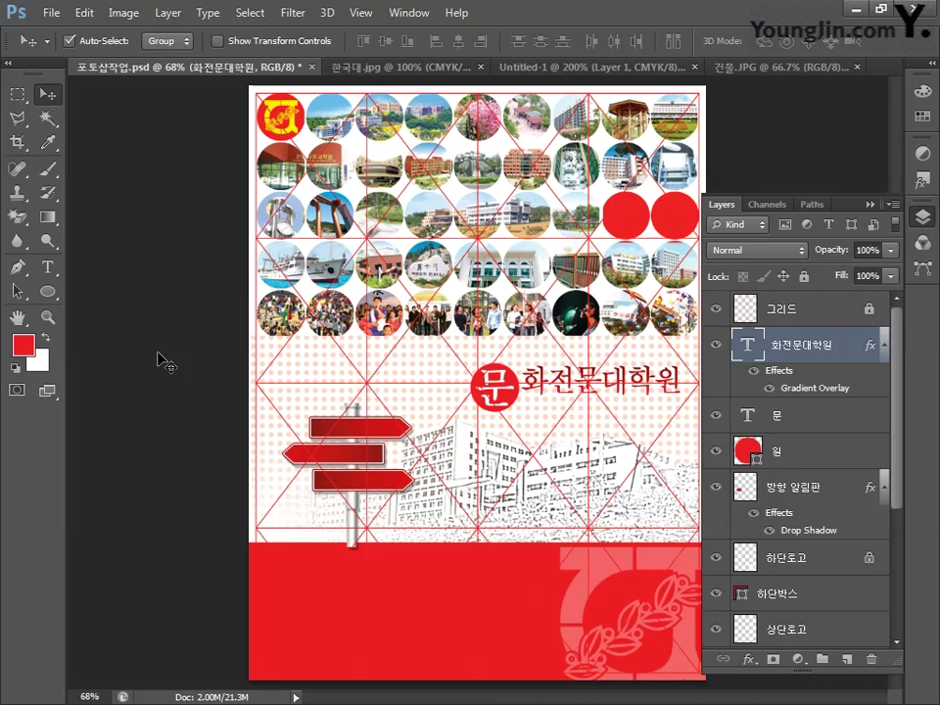
click(715, 308)
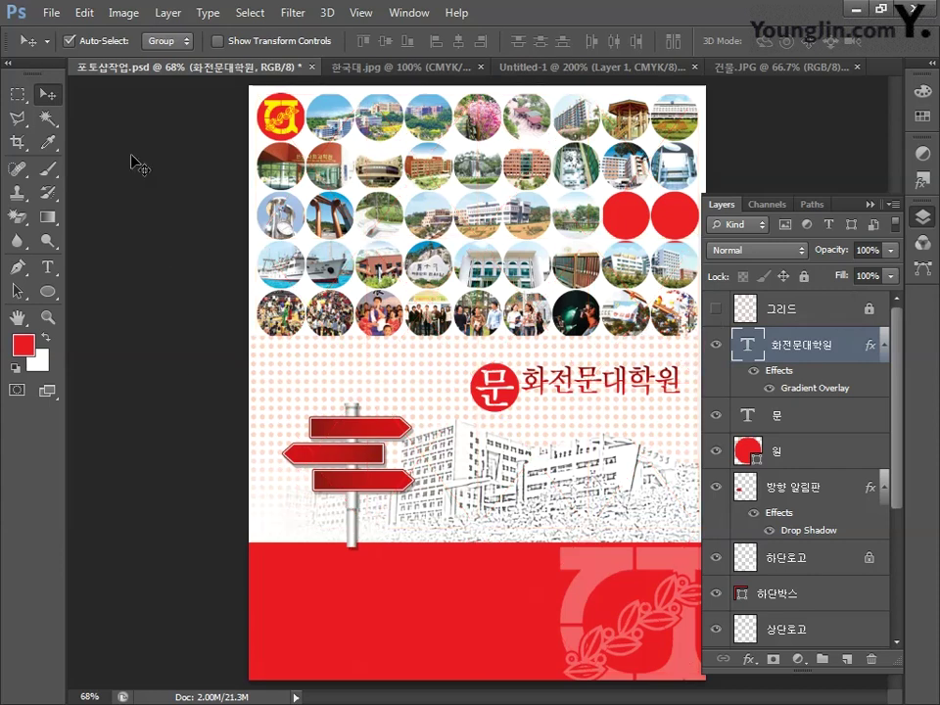
- Save a JPEG copy of the poster in the 제공 파일 folder with the file name 01
click(51, 14)
click(99, 233)
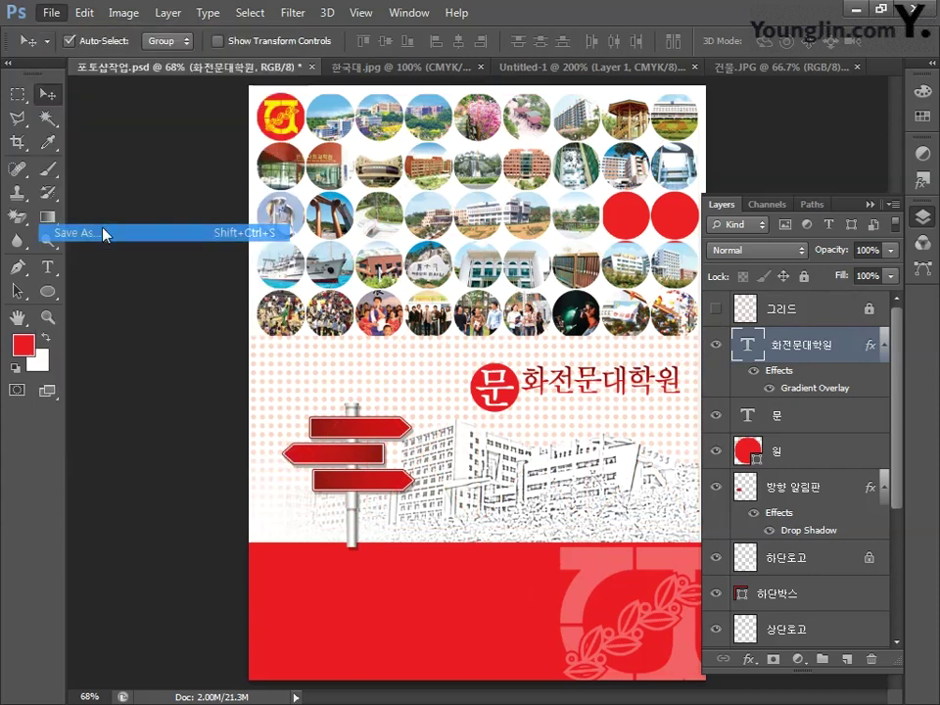
click(387, 398)
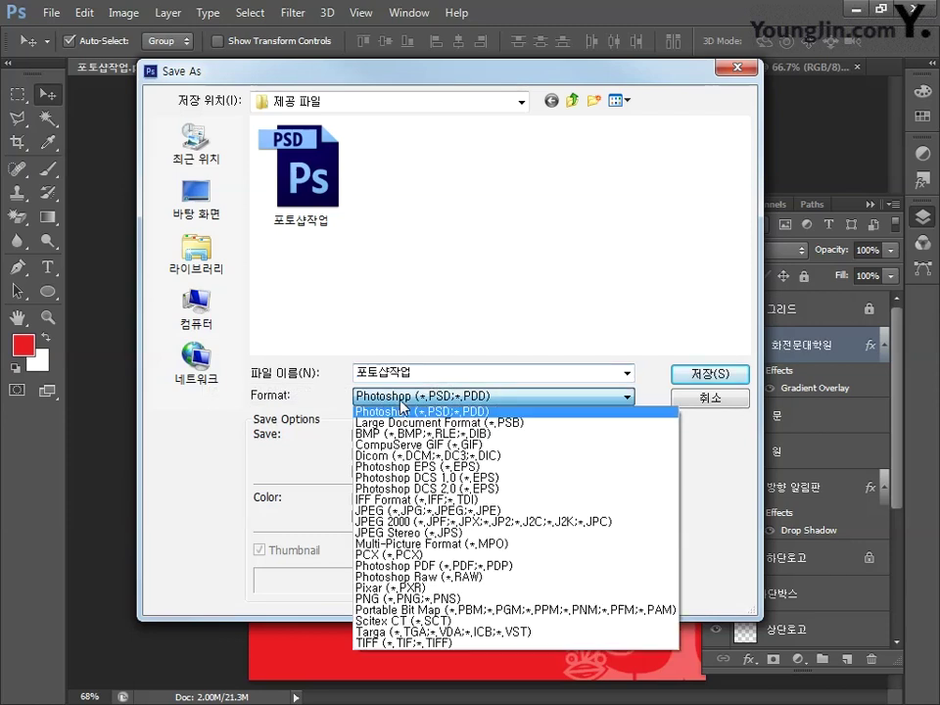
click(470, 519)
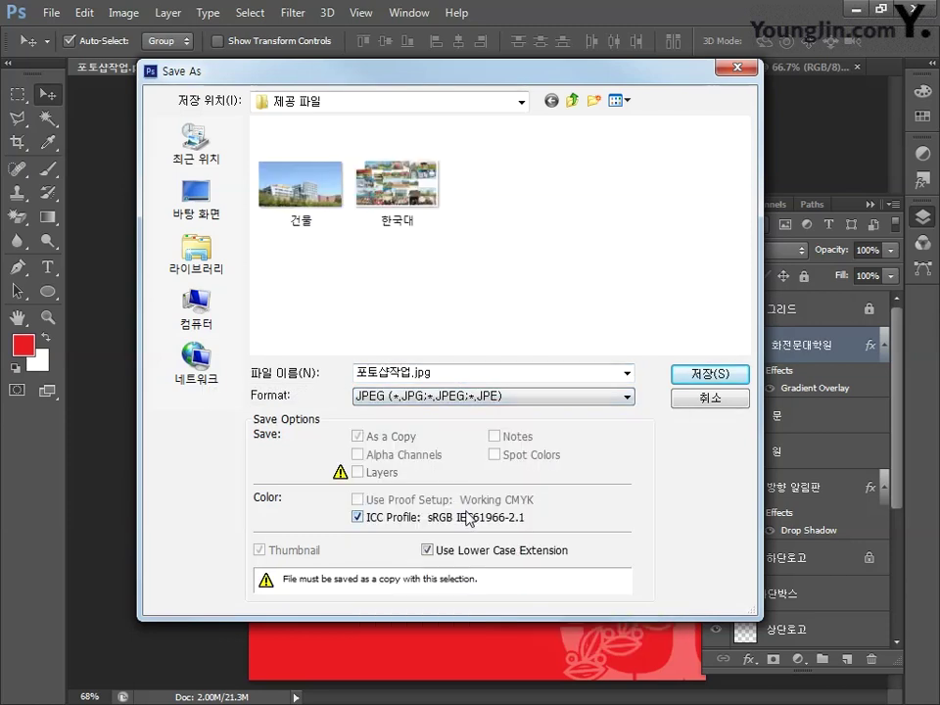
drag(449, 380, 237, 378)
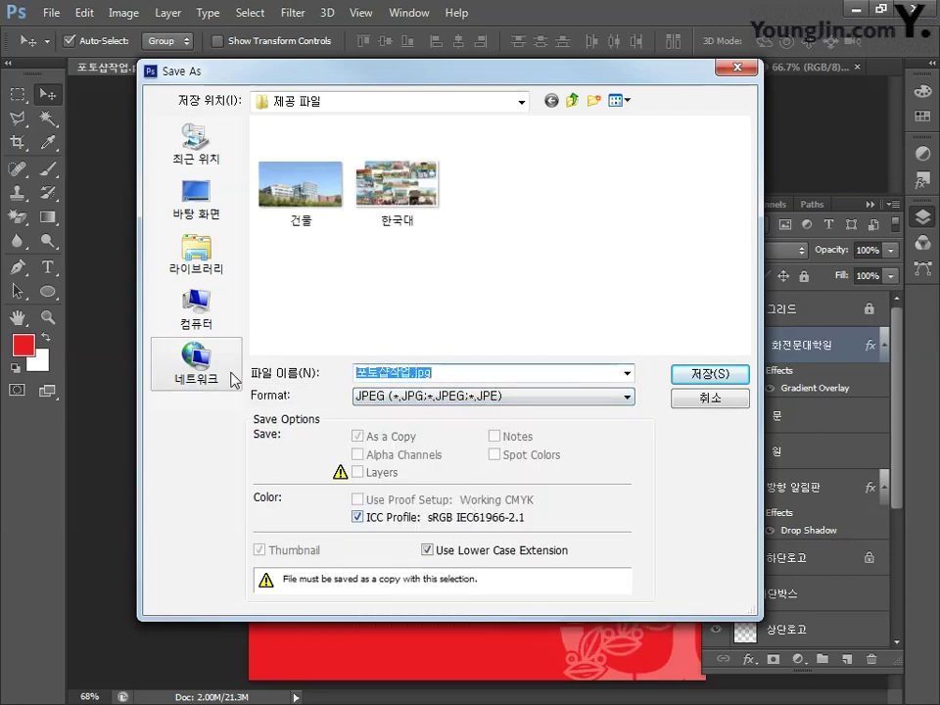
text(미)
click(691, 374)
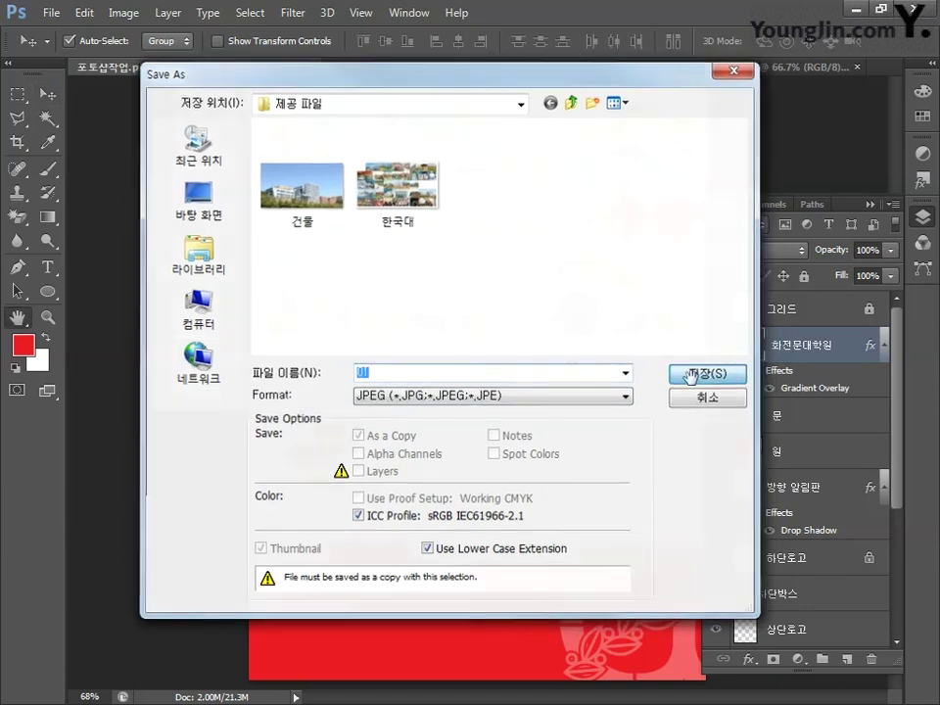
click(595, 174)
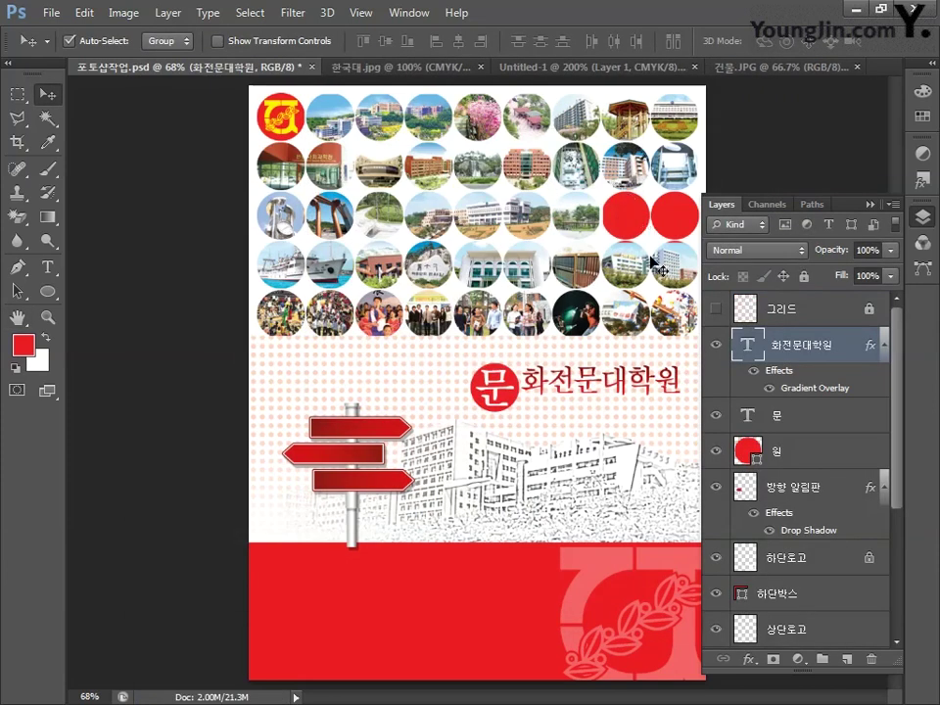